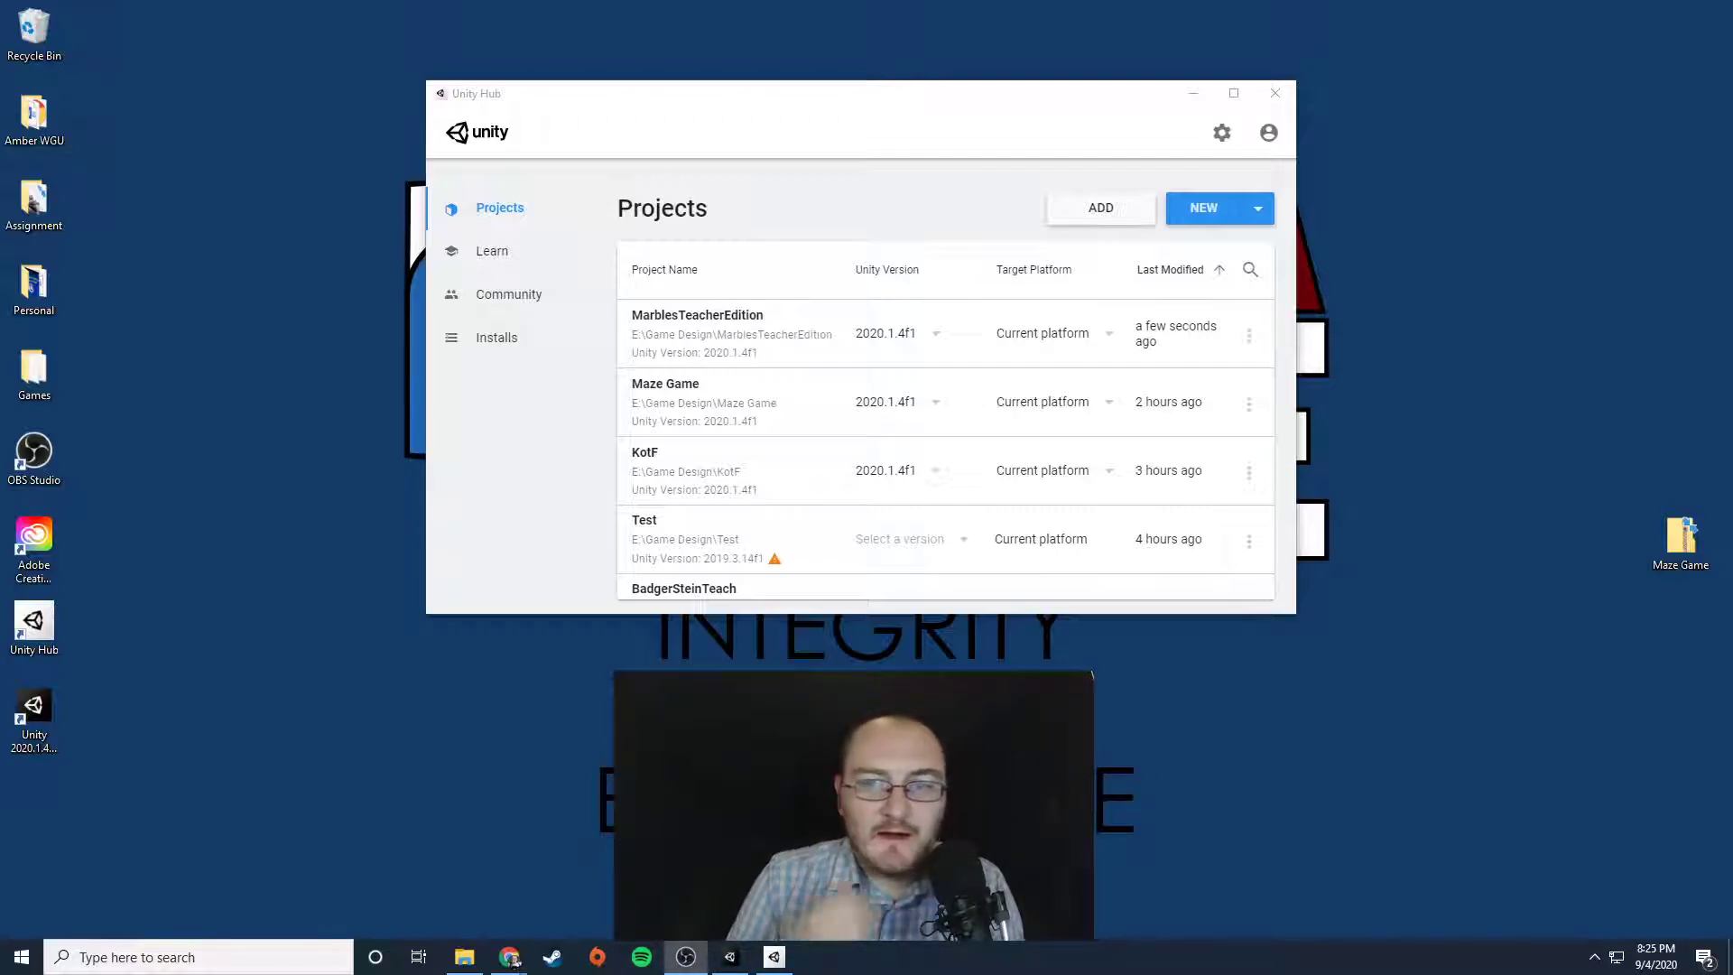
- Check the installed editor version in Unity Hub and look at the new-project settings, cancelling without creating a project
{"action": "left_click", "coordinate": [523, 345]}
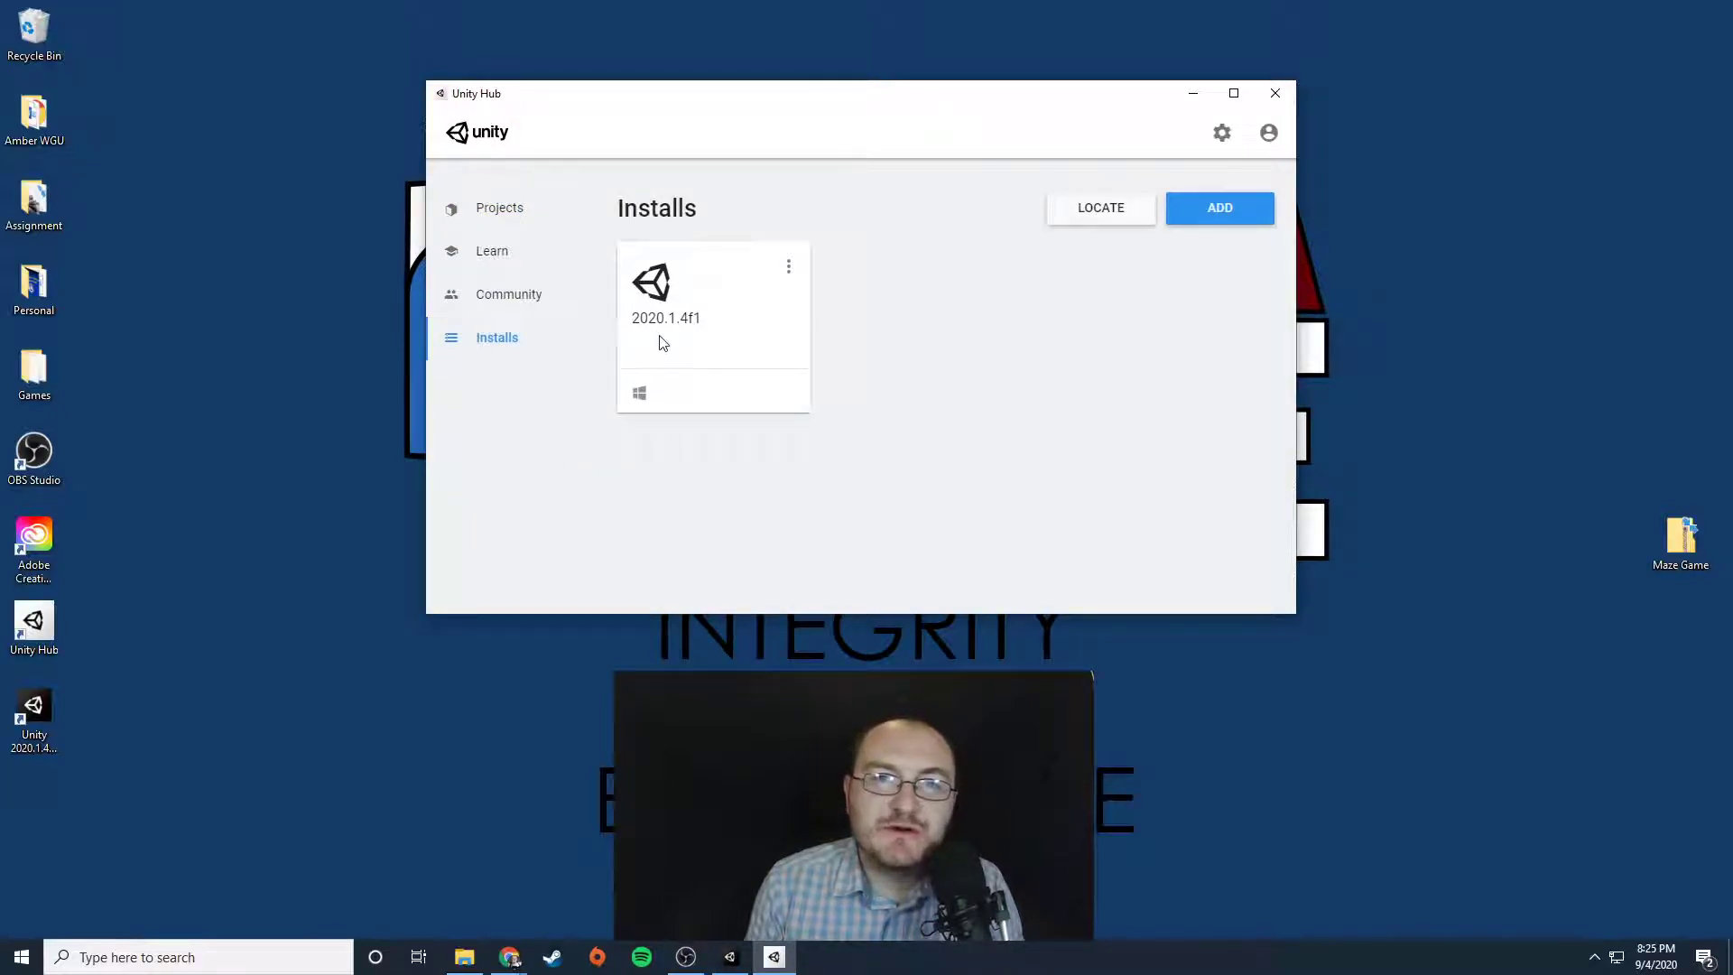
{"action": "mouse_move", "coordinate": [668, 330]}
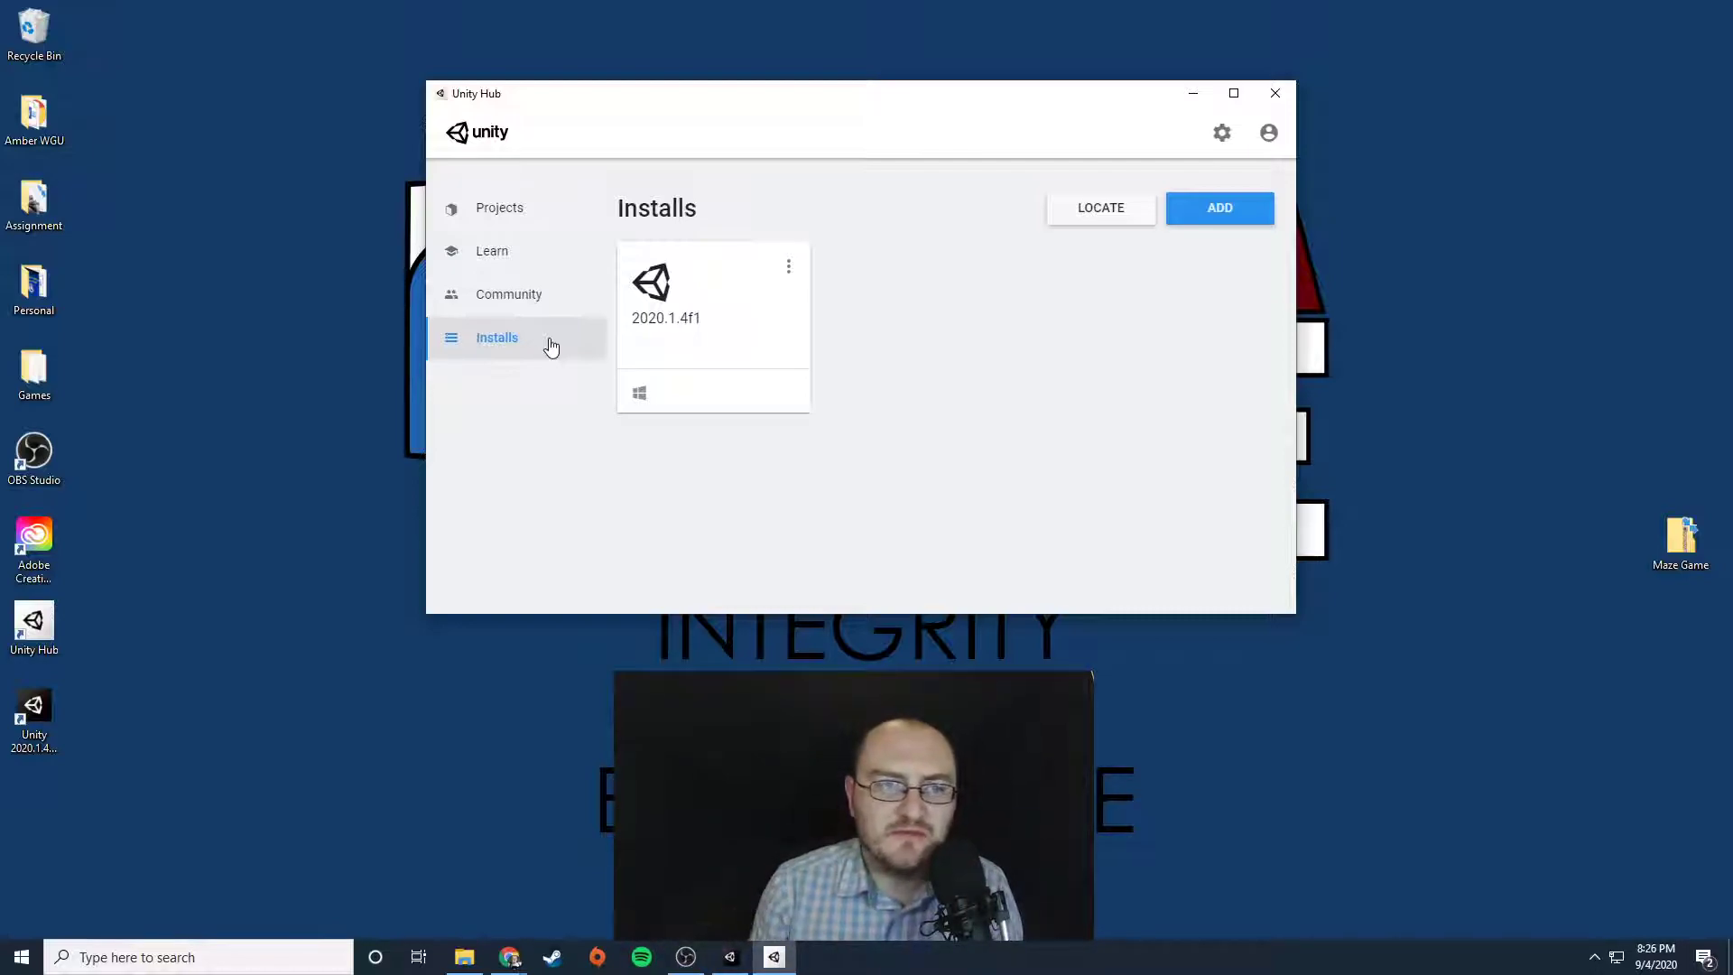
{"action": "left_click", "coordinate": [489, 217]}
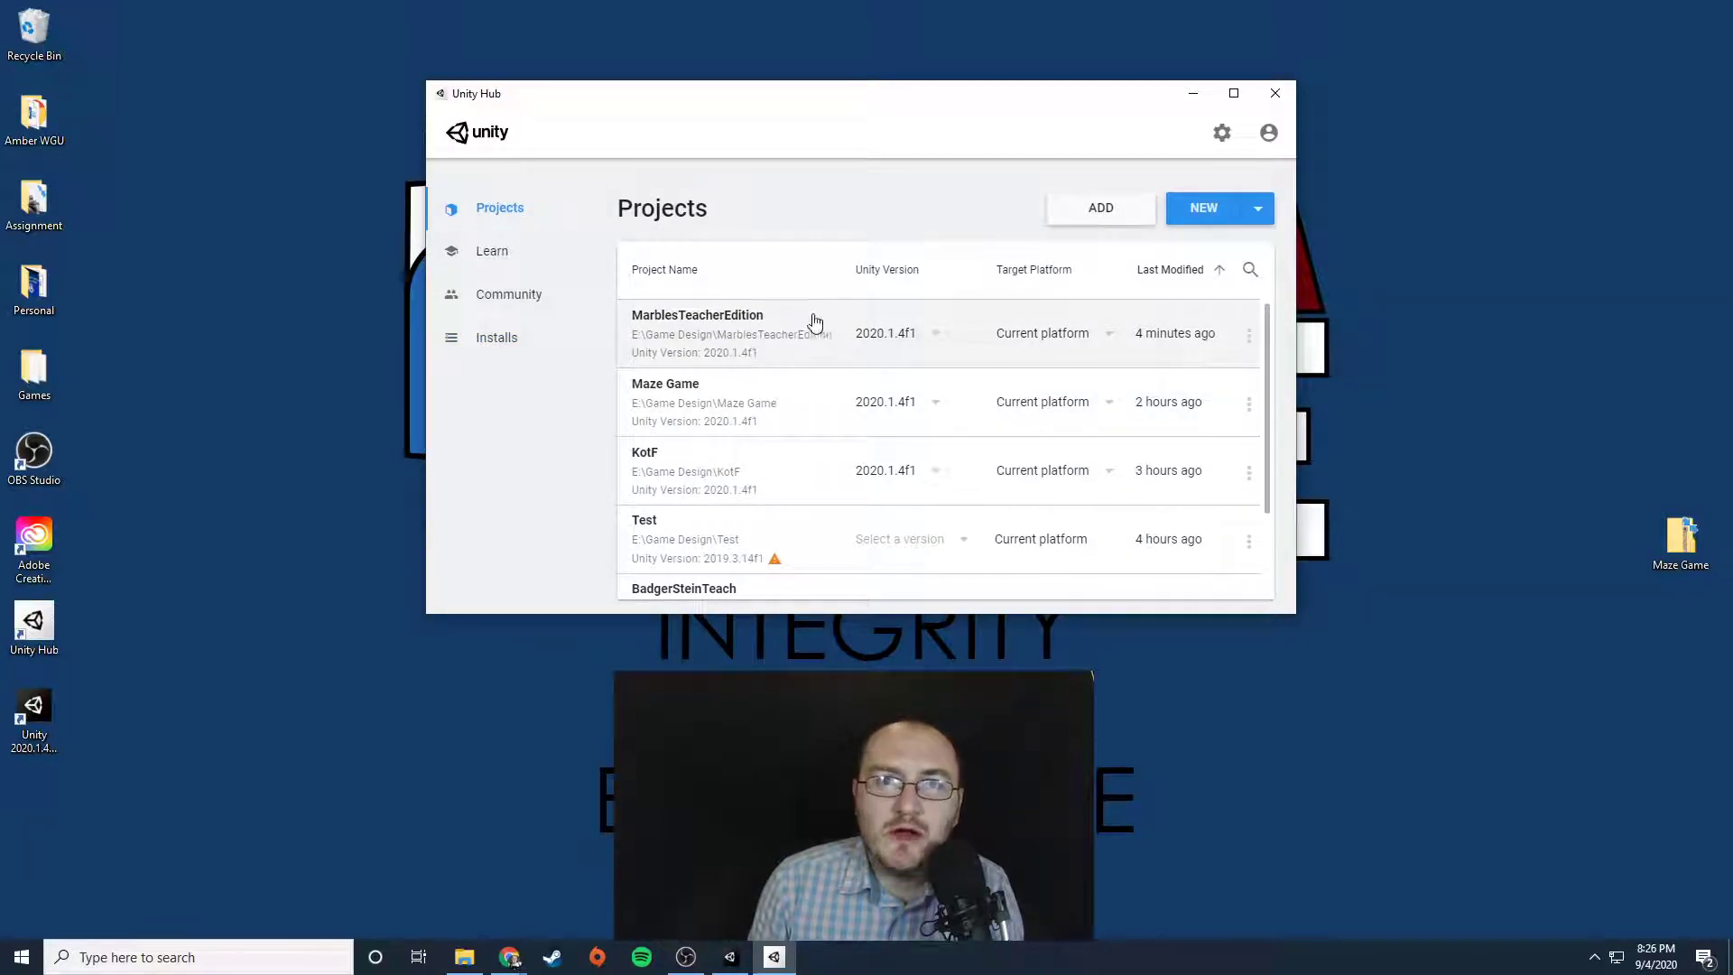
{"action": "left_click", "coordinate": [1190, 215]}
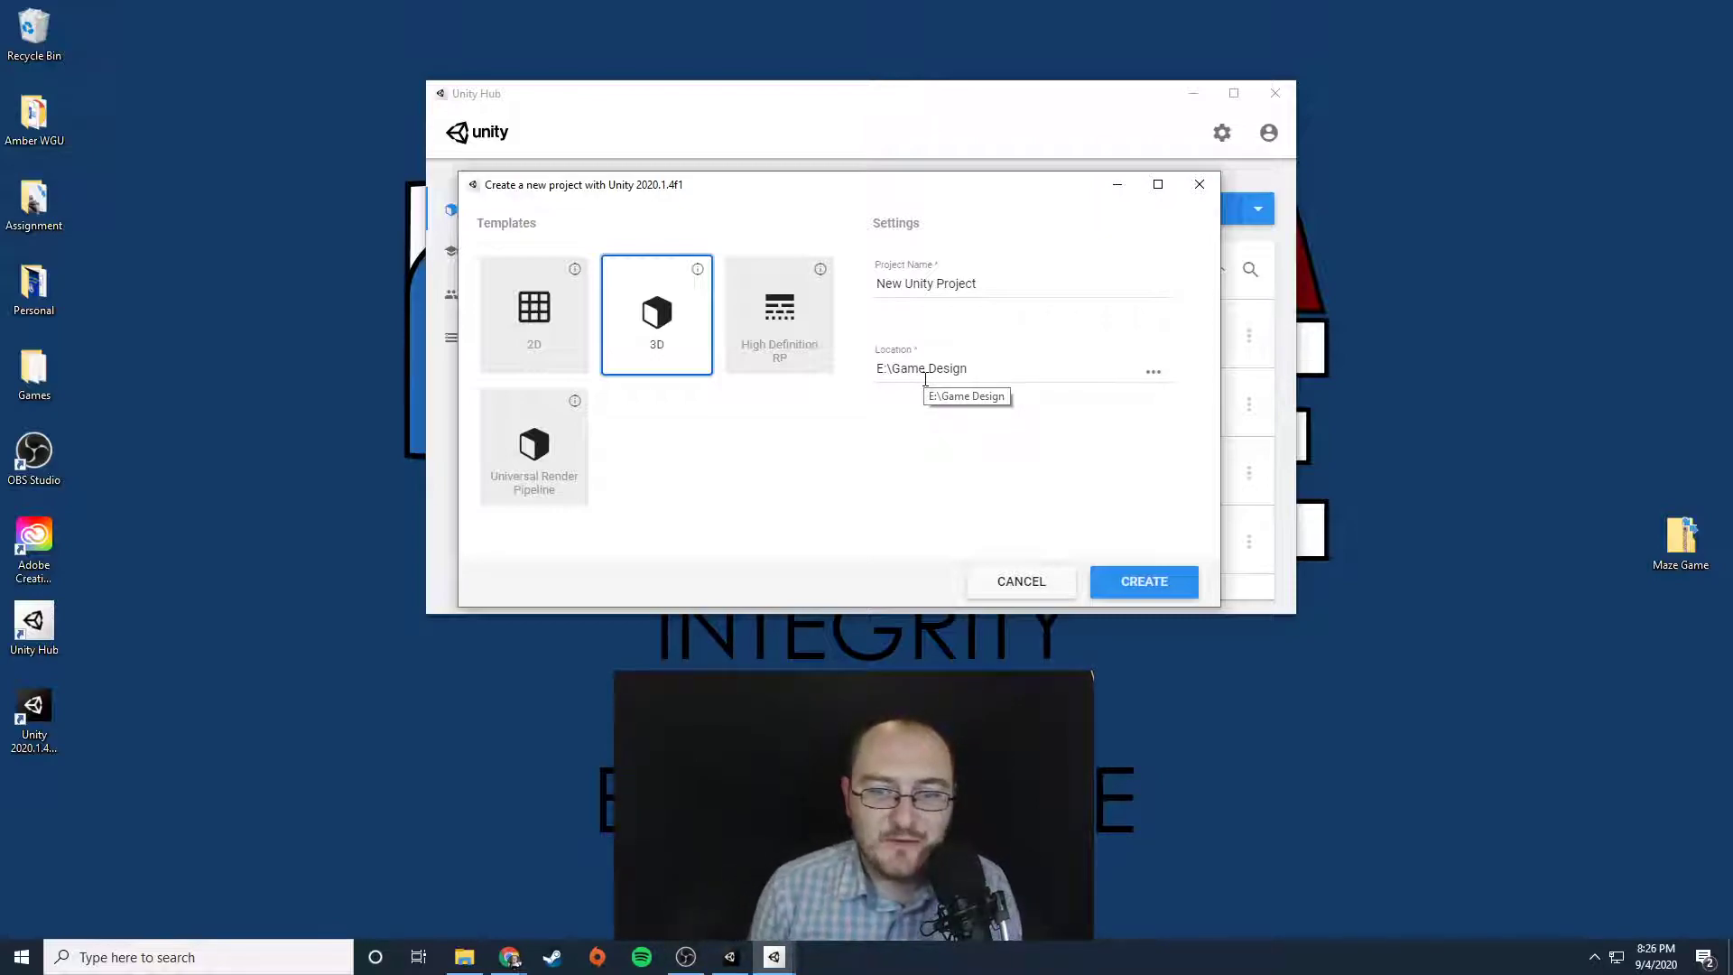
{"action": "left_click", "coordinate": [1034, 591]}
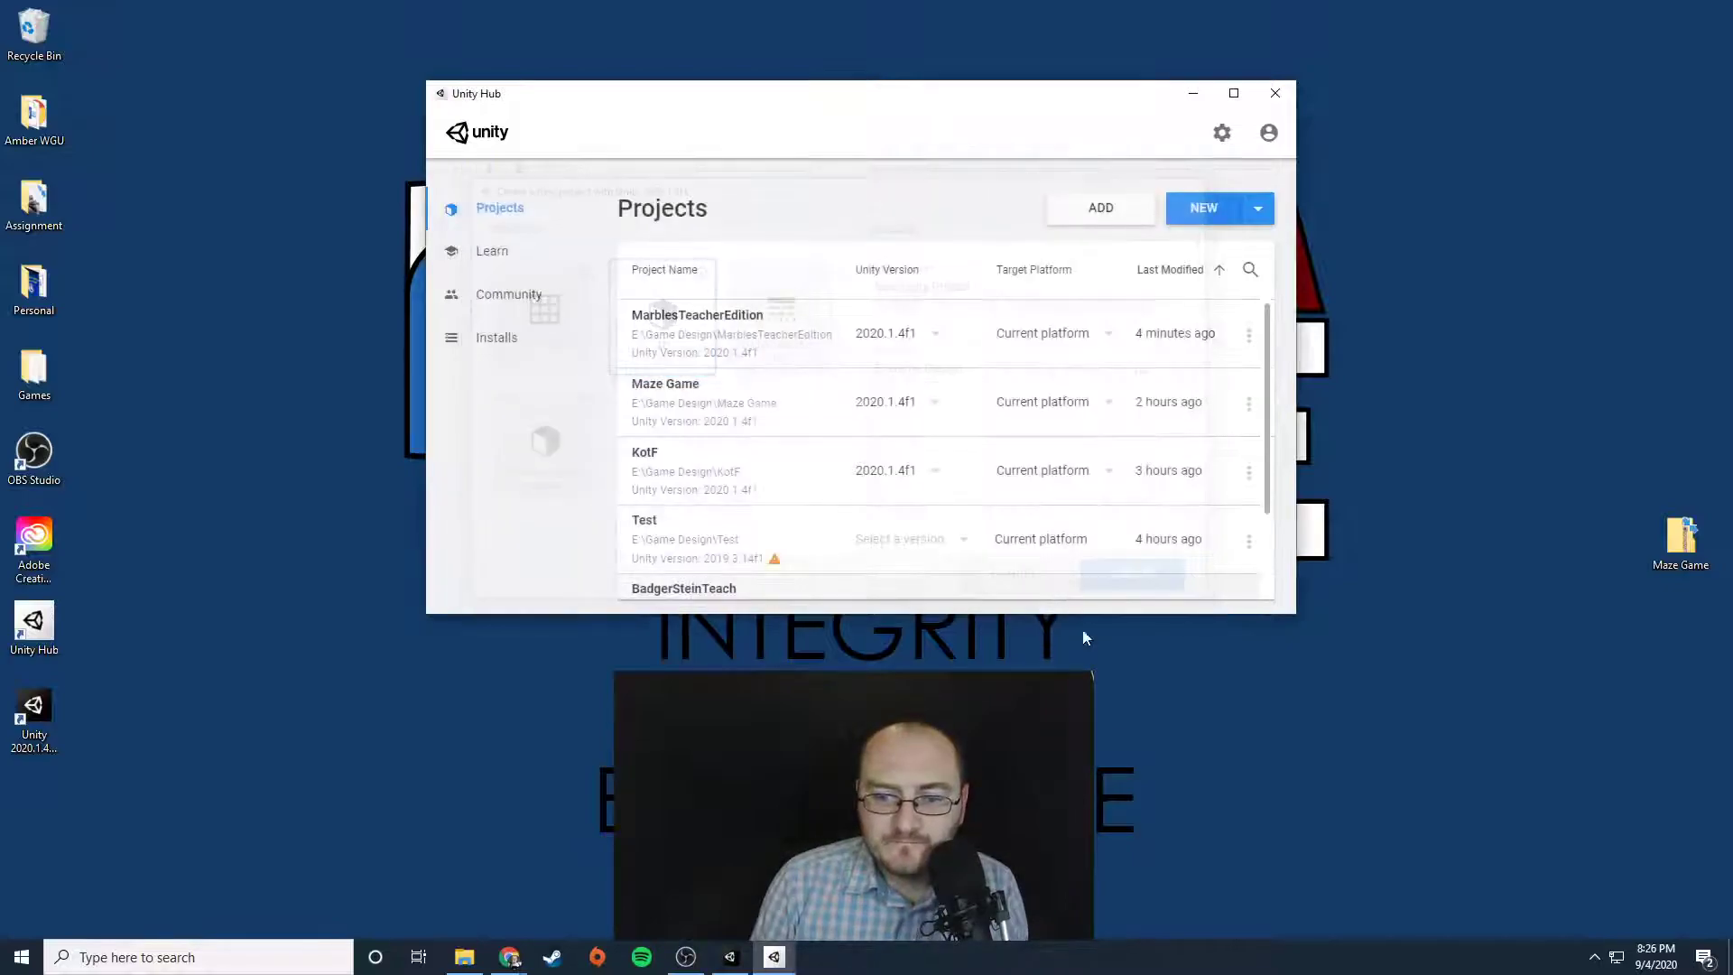
- Switch to the Unity editor with the MarblesTeacherEdition project and view the scene from the top and the sides
{"action": "left_click", "coordinate": [729, 955]}
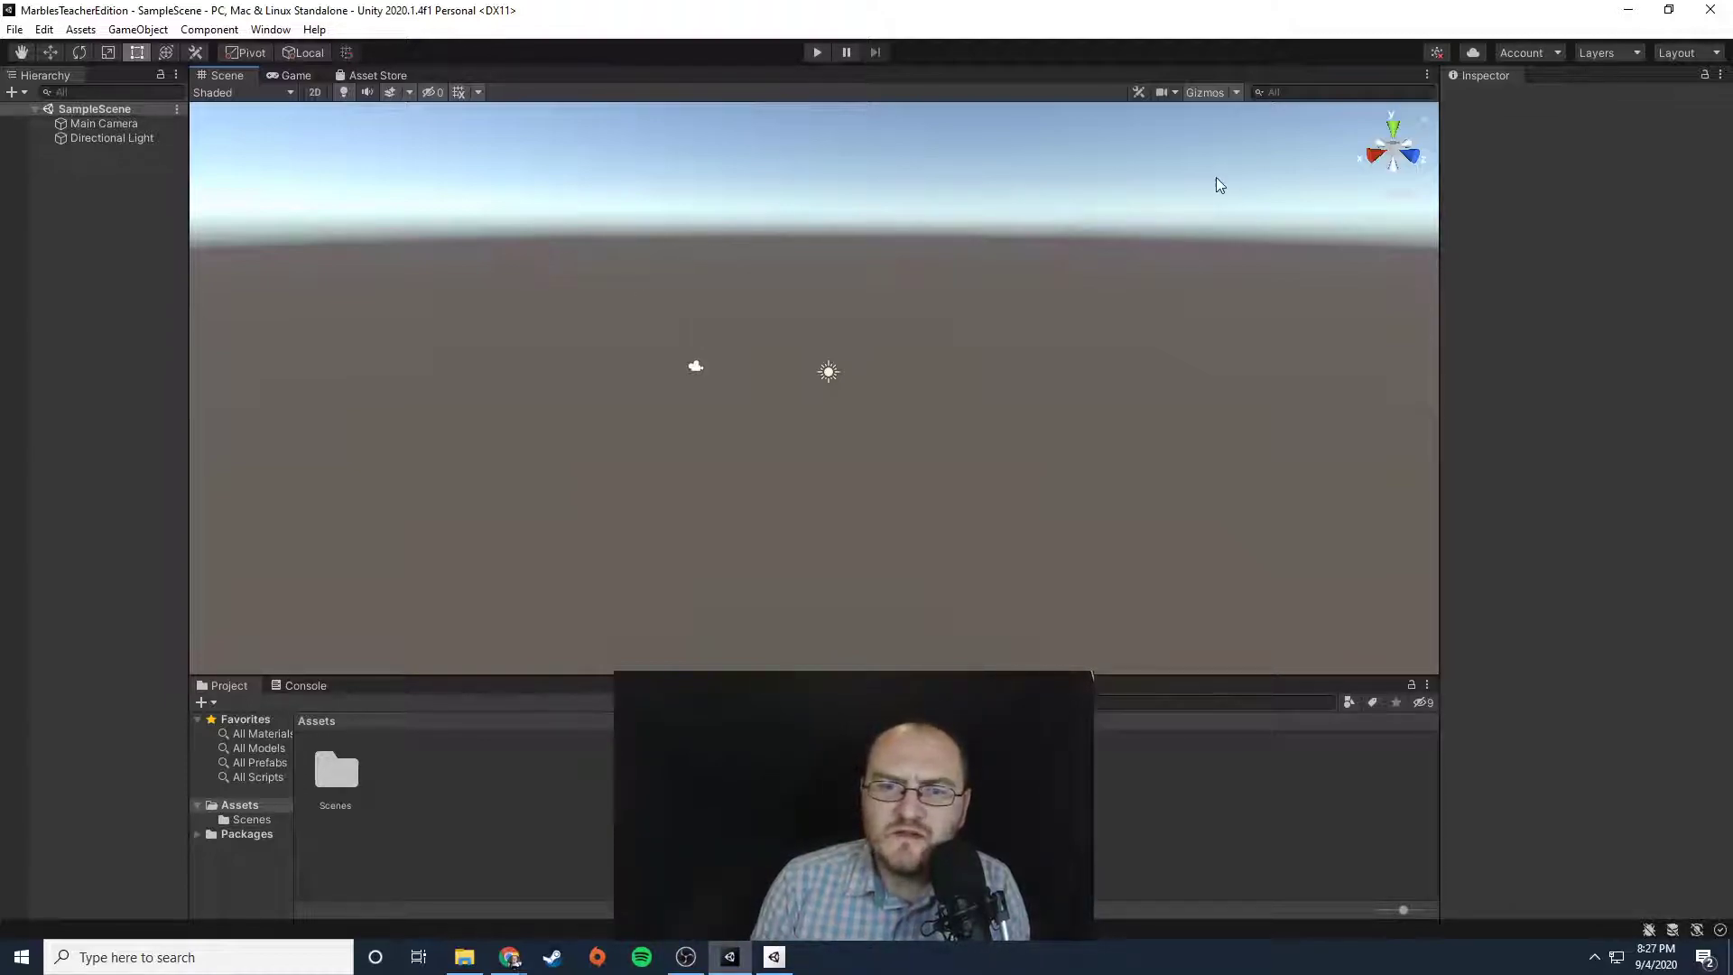
{"action": "left_click", "coordinate": [1396, 129]}
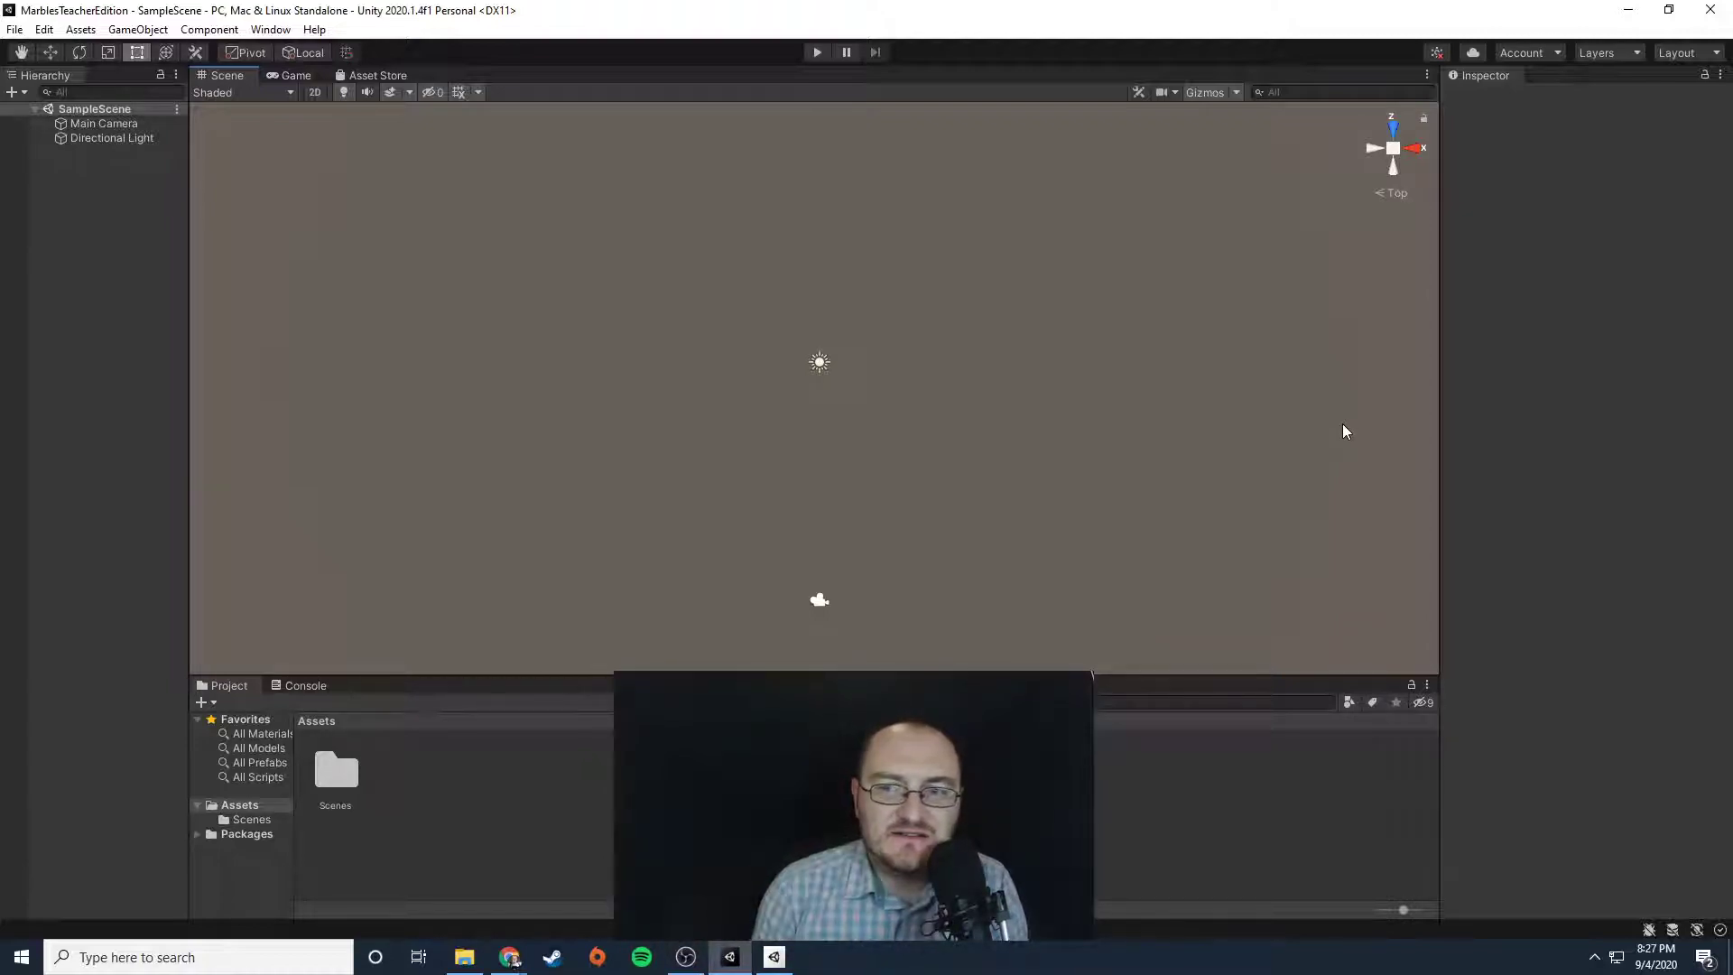
{"action": "left_click", "coordinate": [1395, 129]}
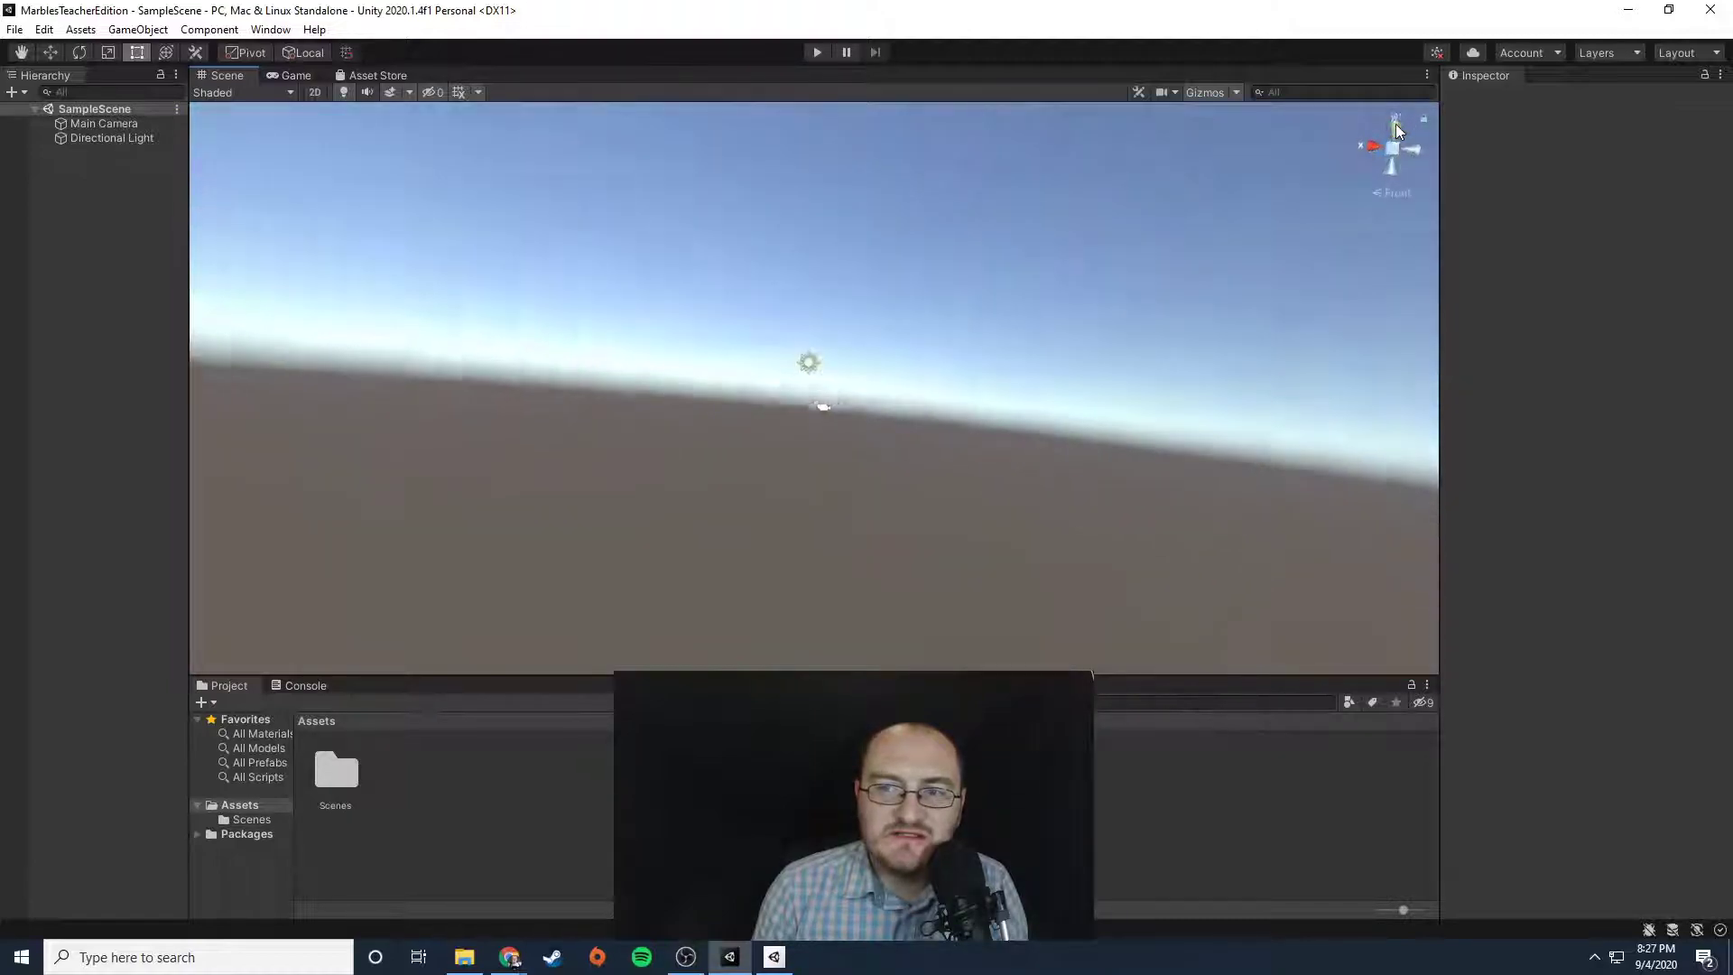
{"action": "left_click", "coordinate": [1374, 151]}
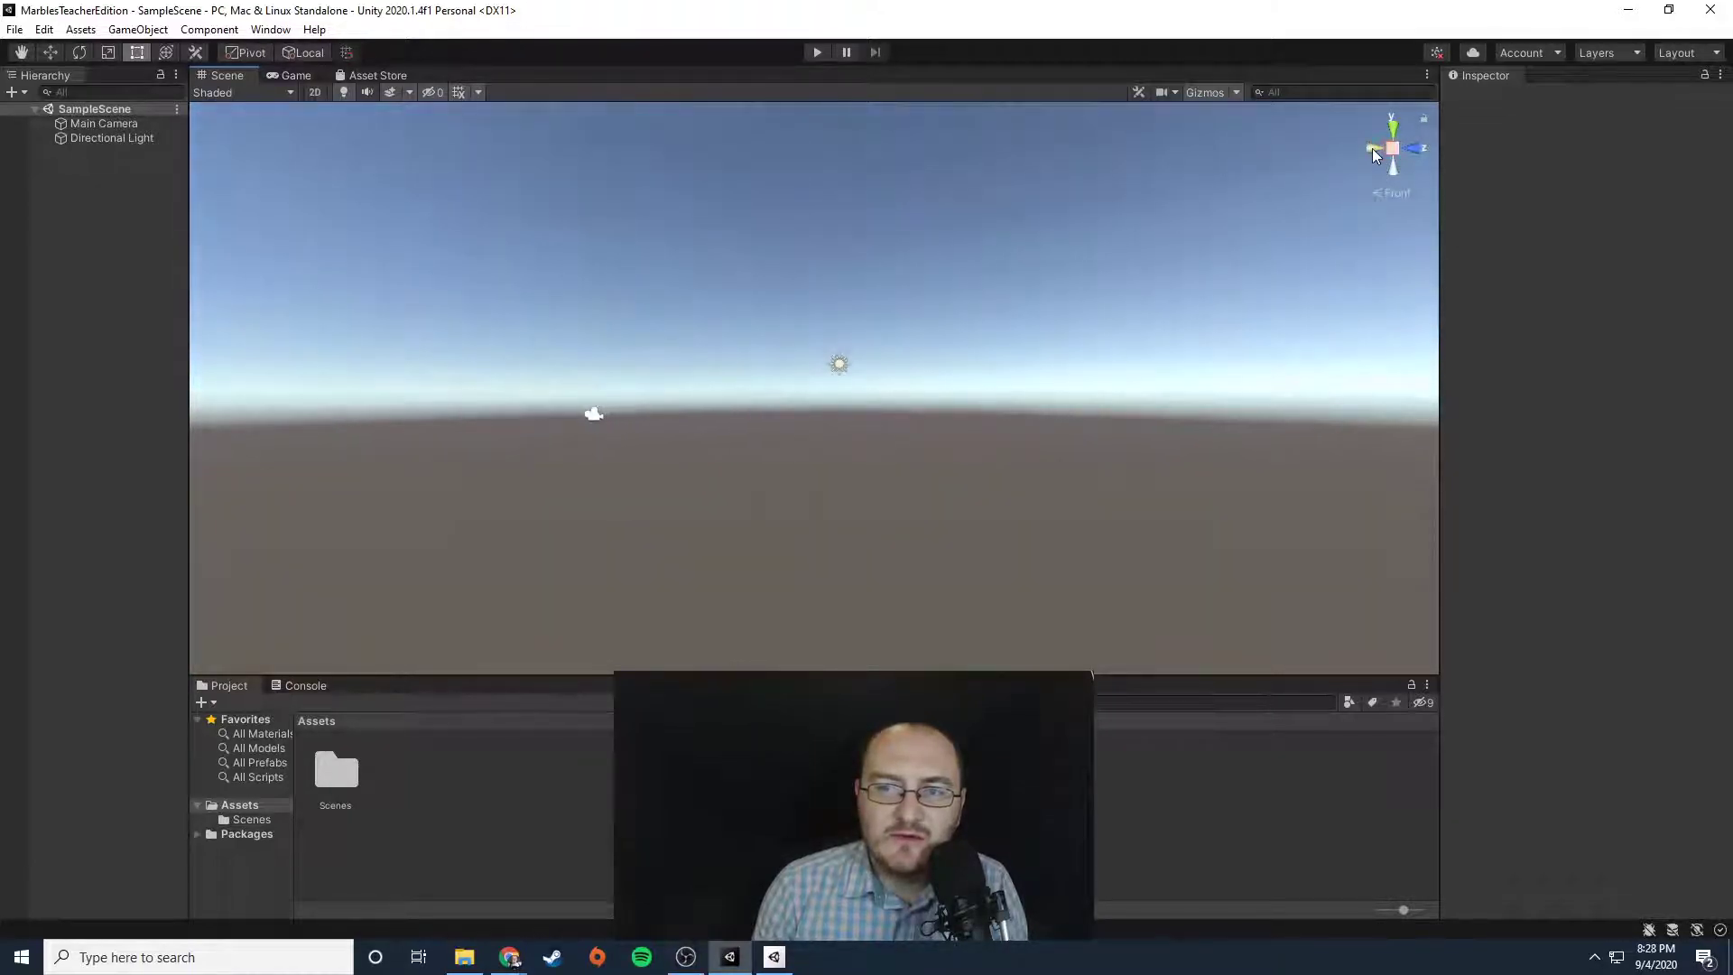
{"action": "left_click", "coordinate": [1395, 129]}
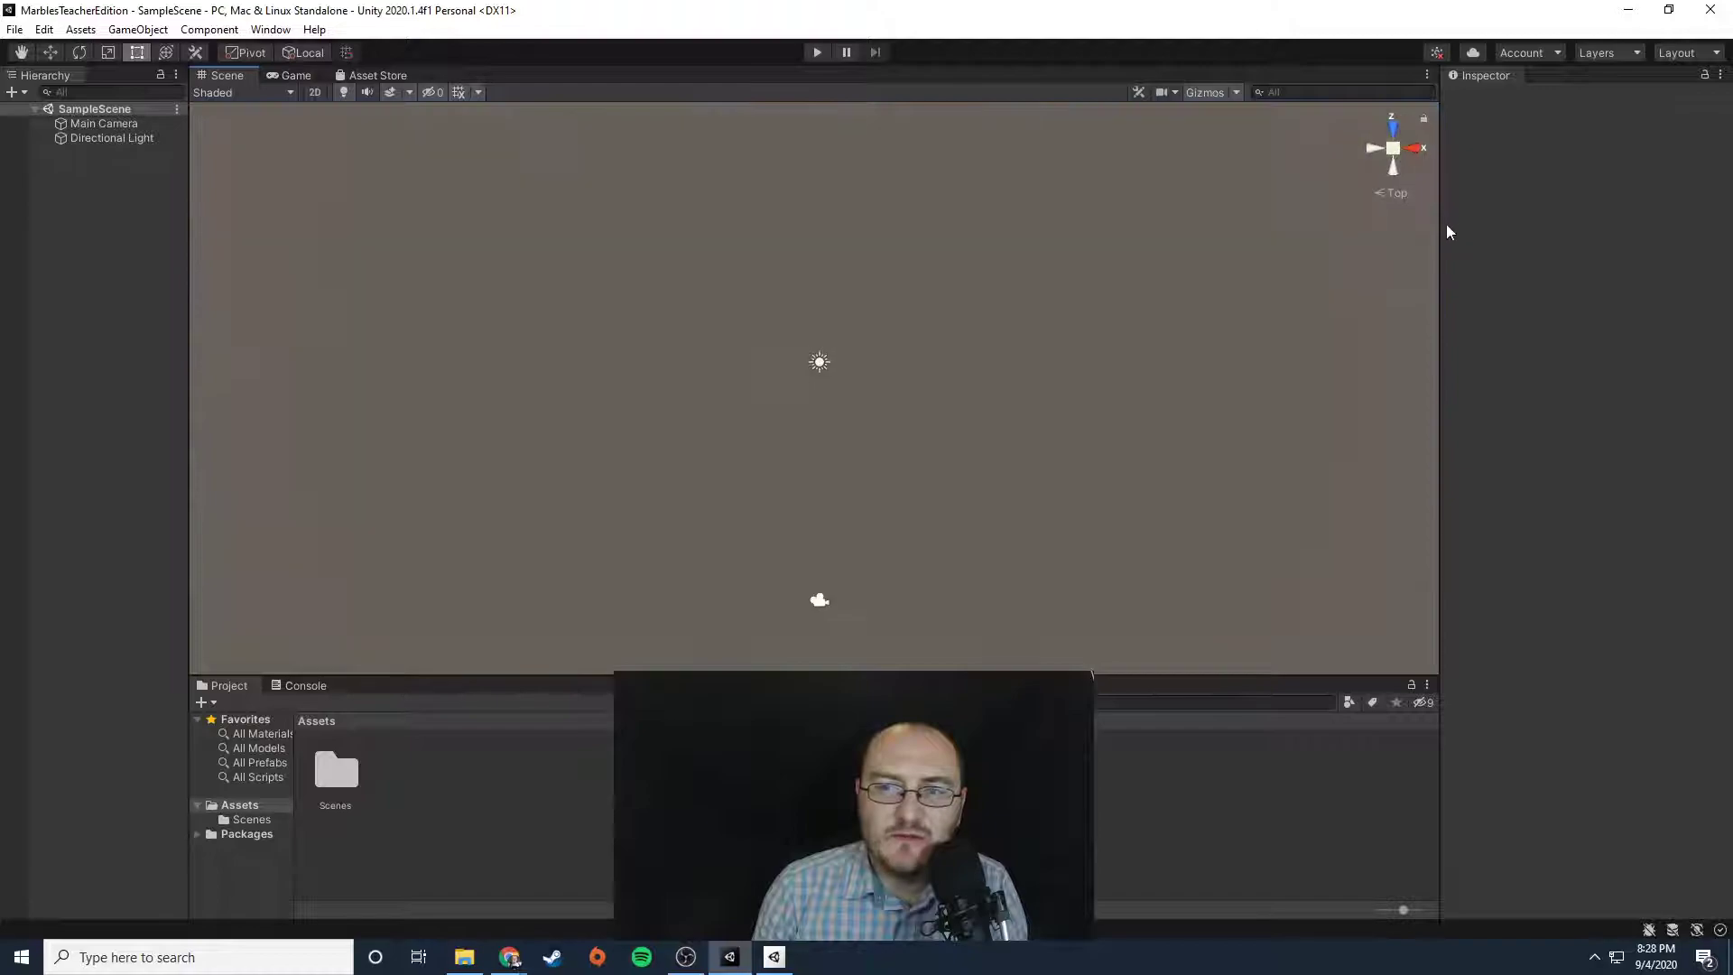
- Toggle the scene view between perspective and orthographic projection, and look at the scene from the left, back and right
{"action": "left_click", "coordinate": [1394, 152]}
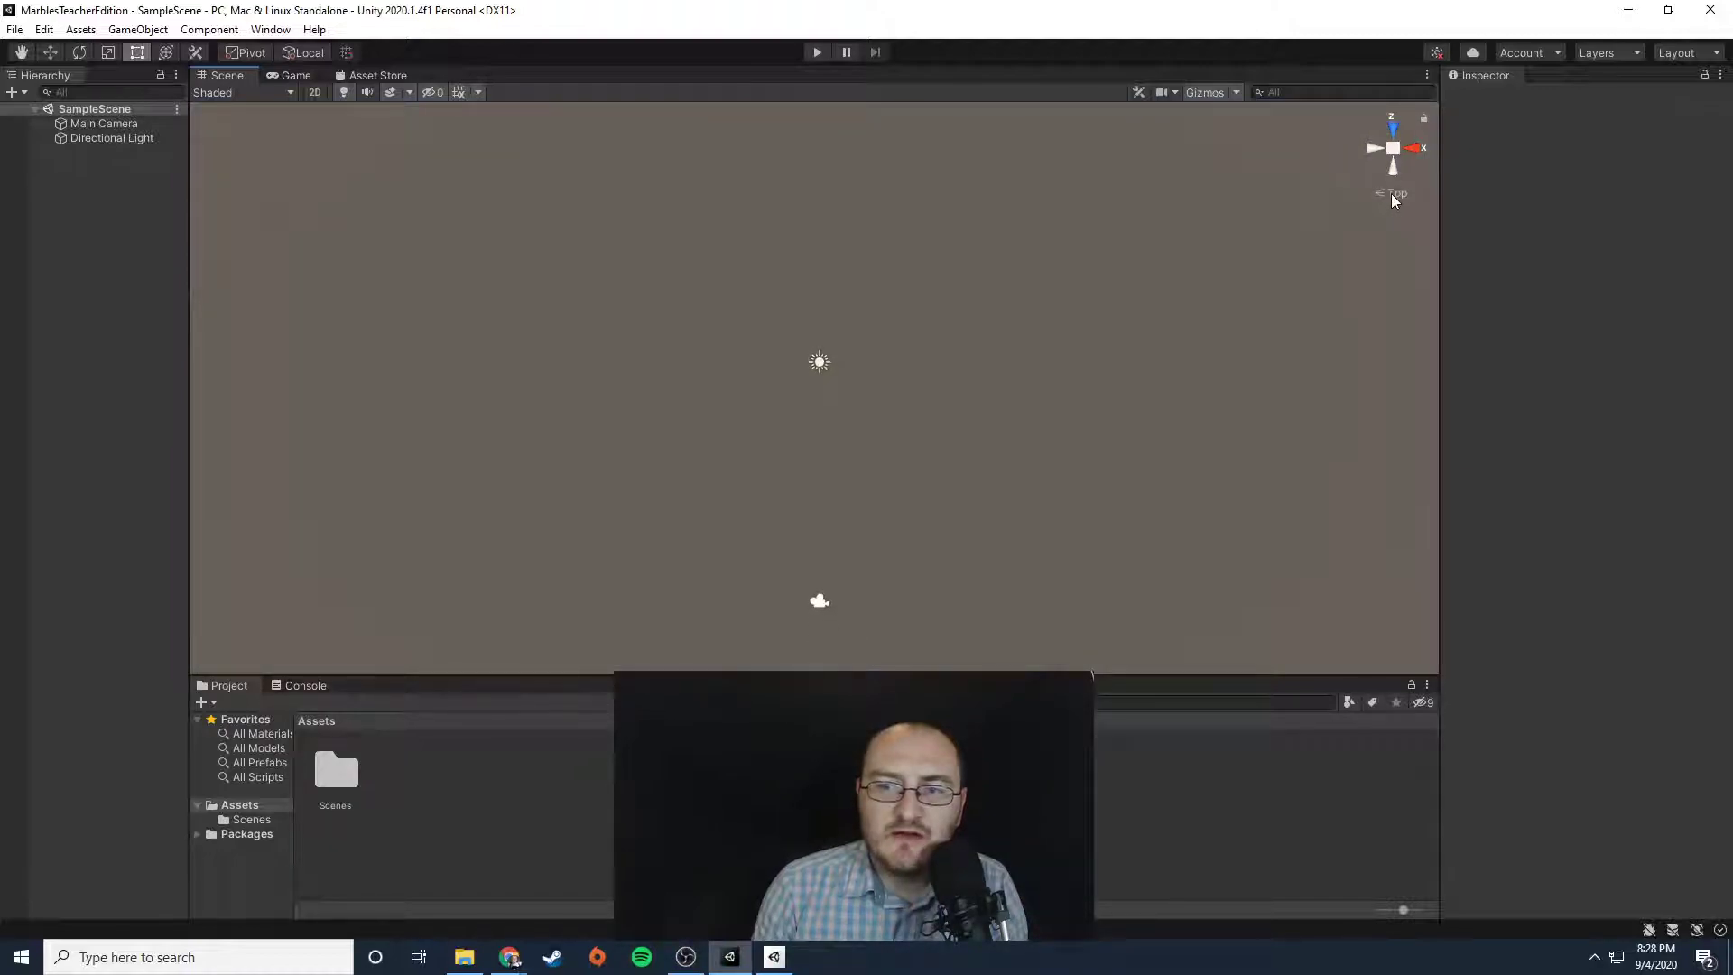
{"action": "left_click", "coordinate": [1395, 195]}
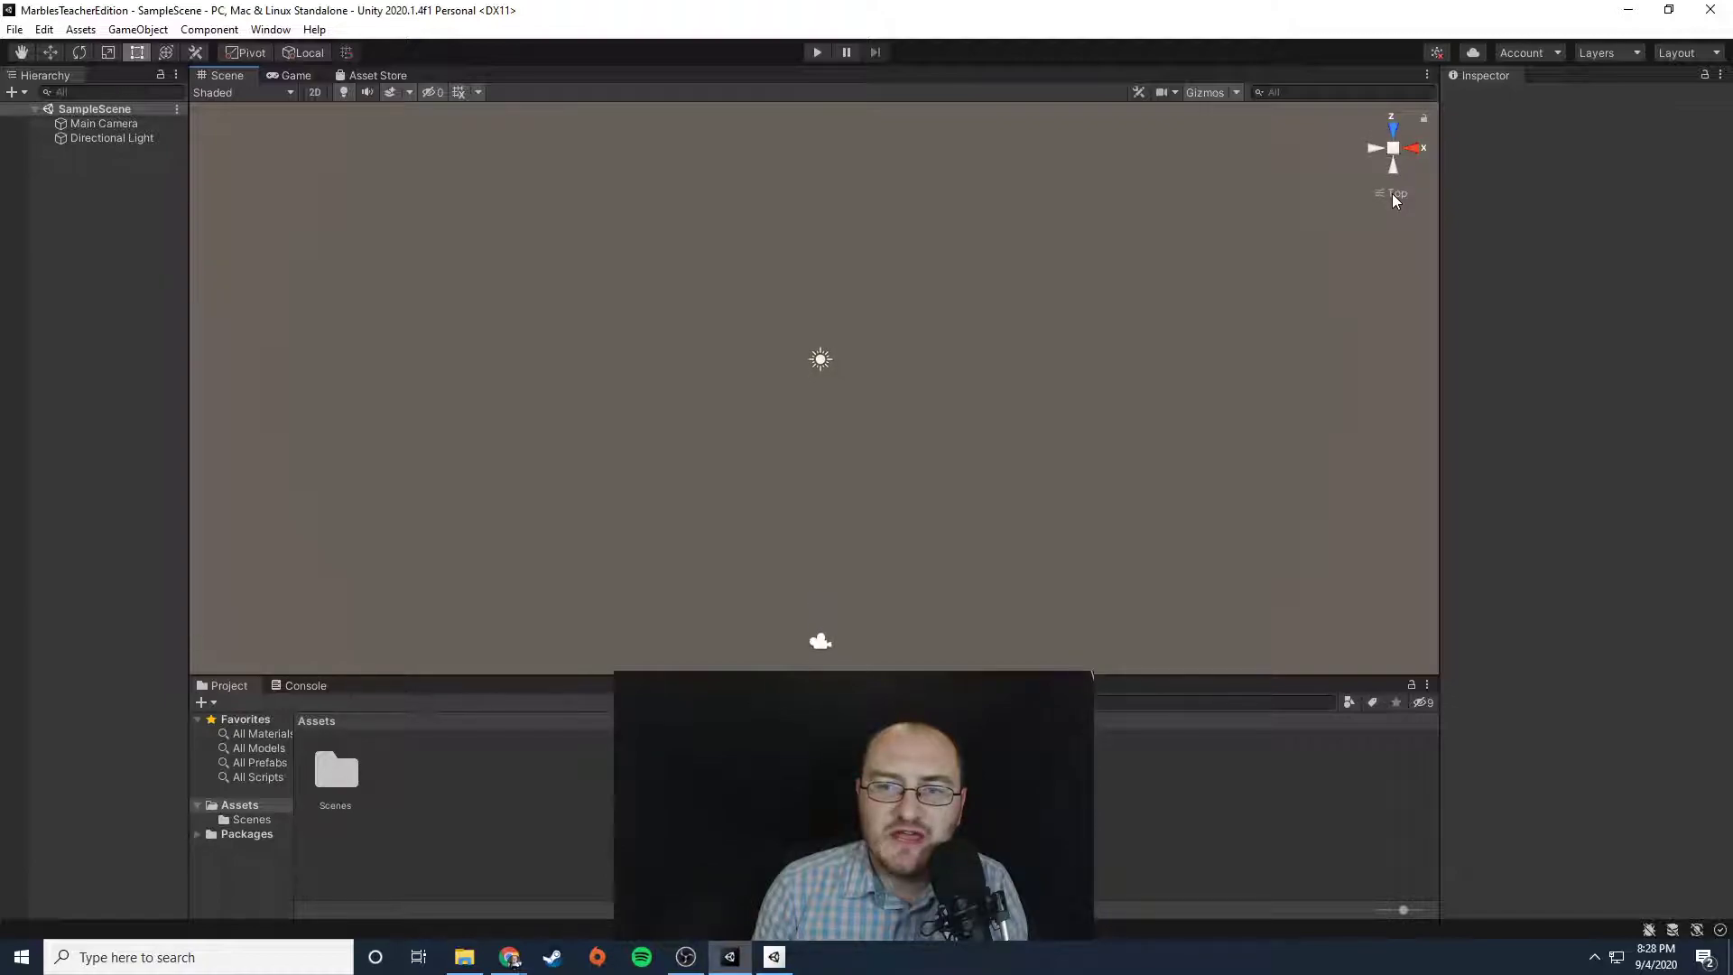
{"action": "left_click", "coordinate": [1395, 196]}
{"action": "left_click", "coordinate": [1394, 197]}
{"action": "left_click", "coordinate": [1394, 197]}
{"action": "left_click", "coordinate": [1395, 197]}
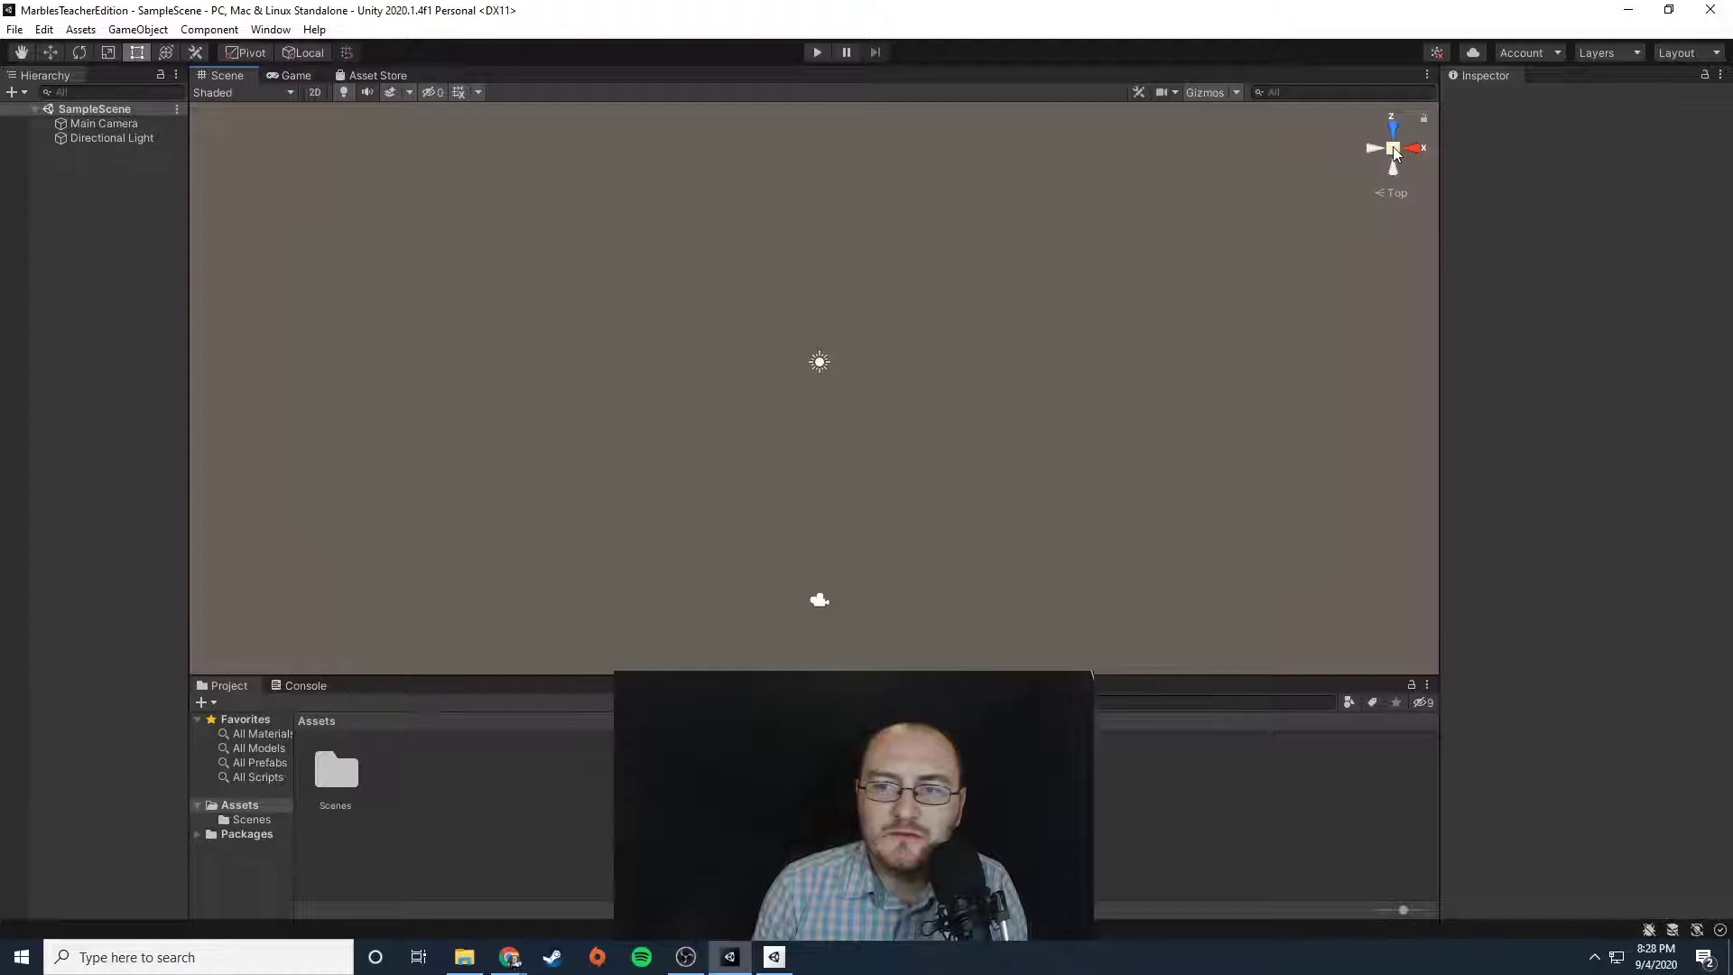
{"action": "left_click", "coordinate": [1375, 150]}
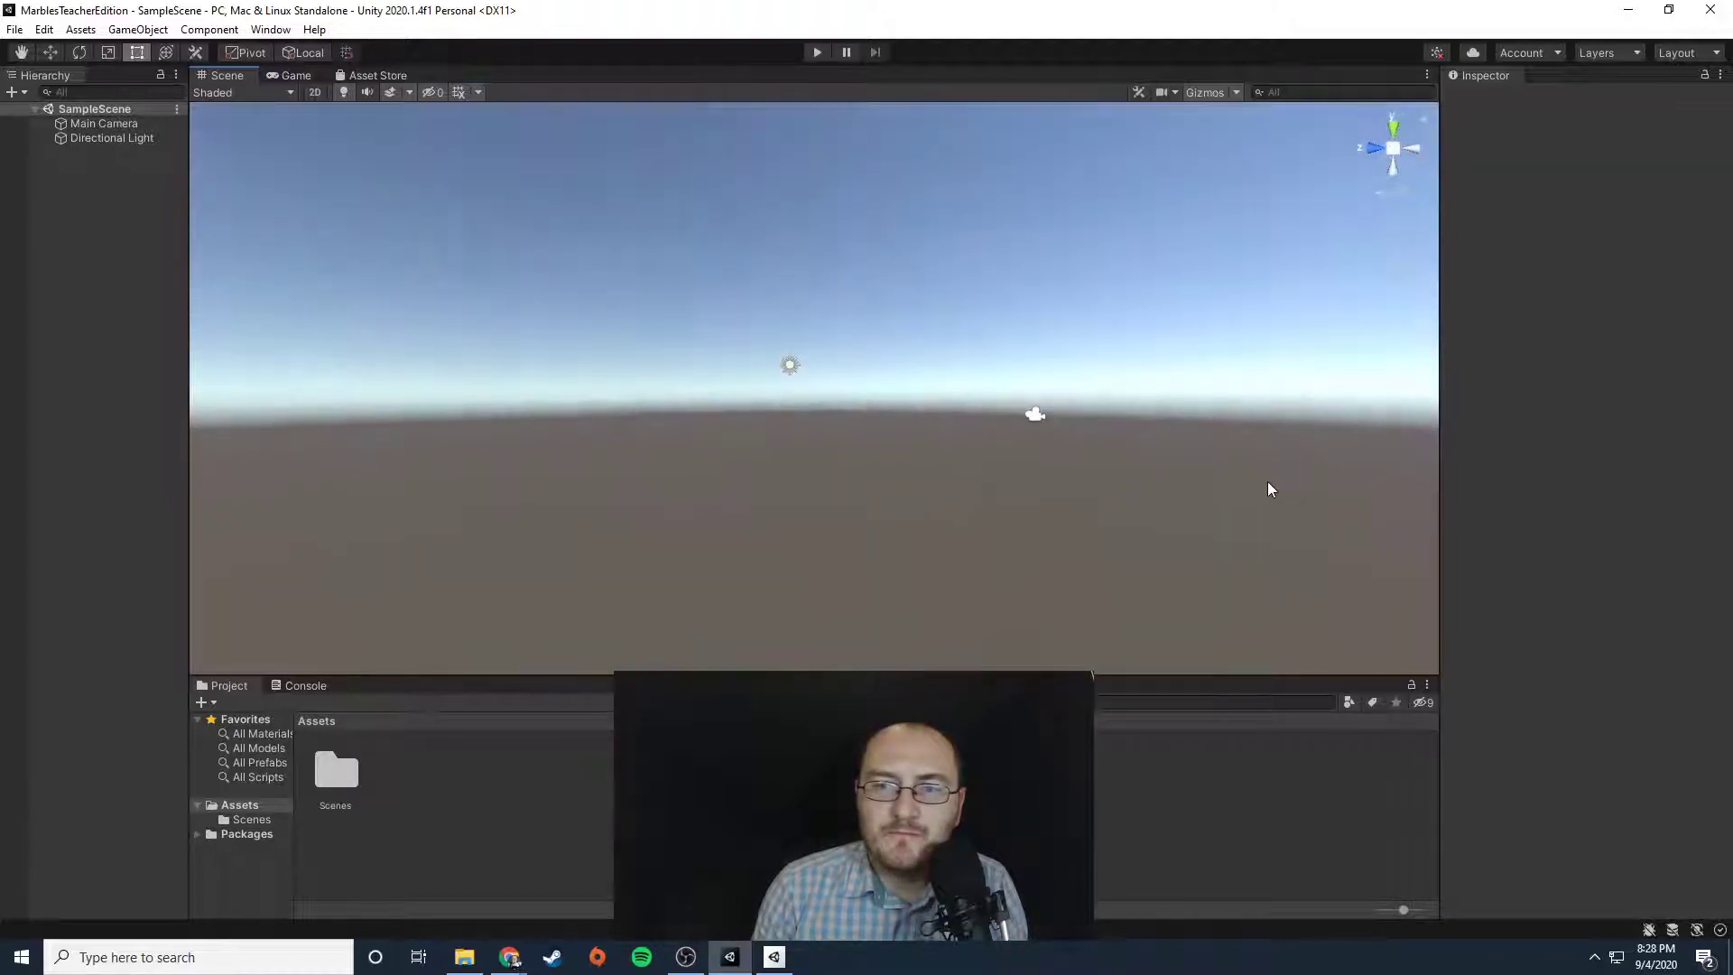
{"action": "left_click", "coordinate": [1411, 150]}
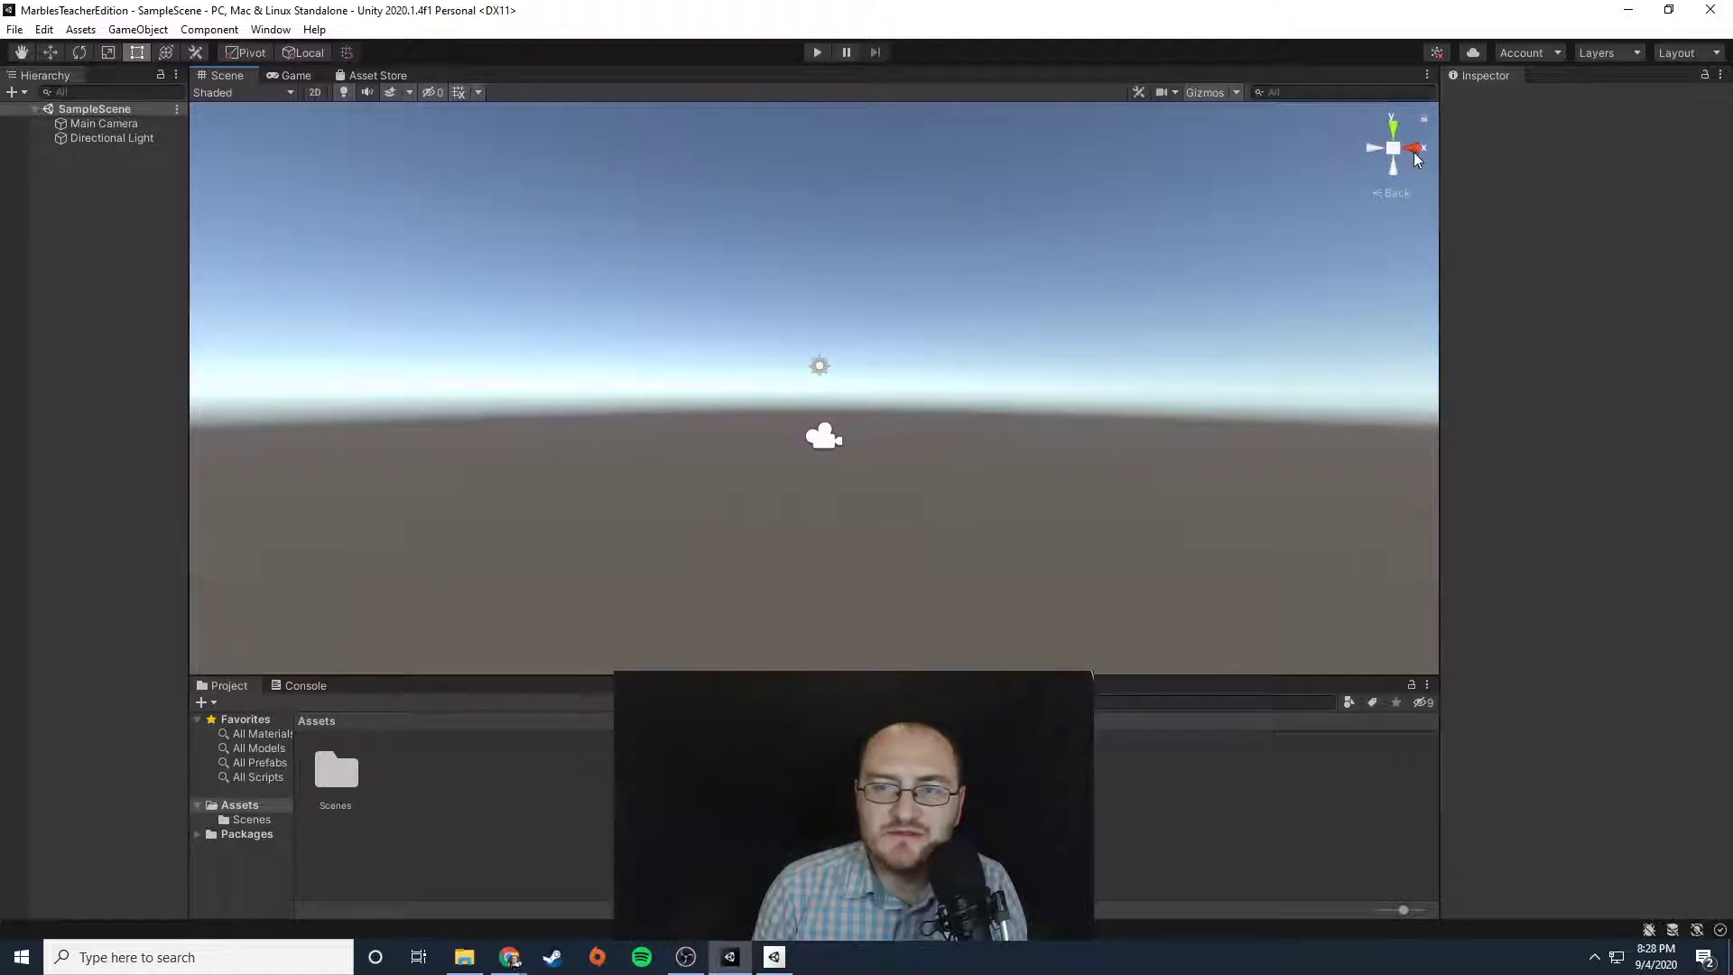
{"action": "left_click", "coordinate": [1412, 153]}
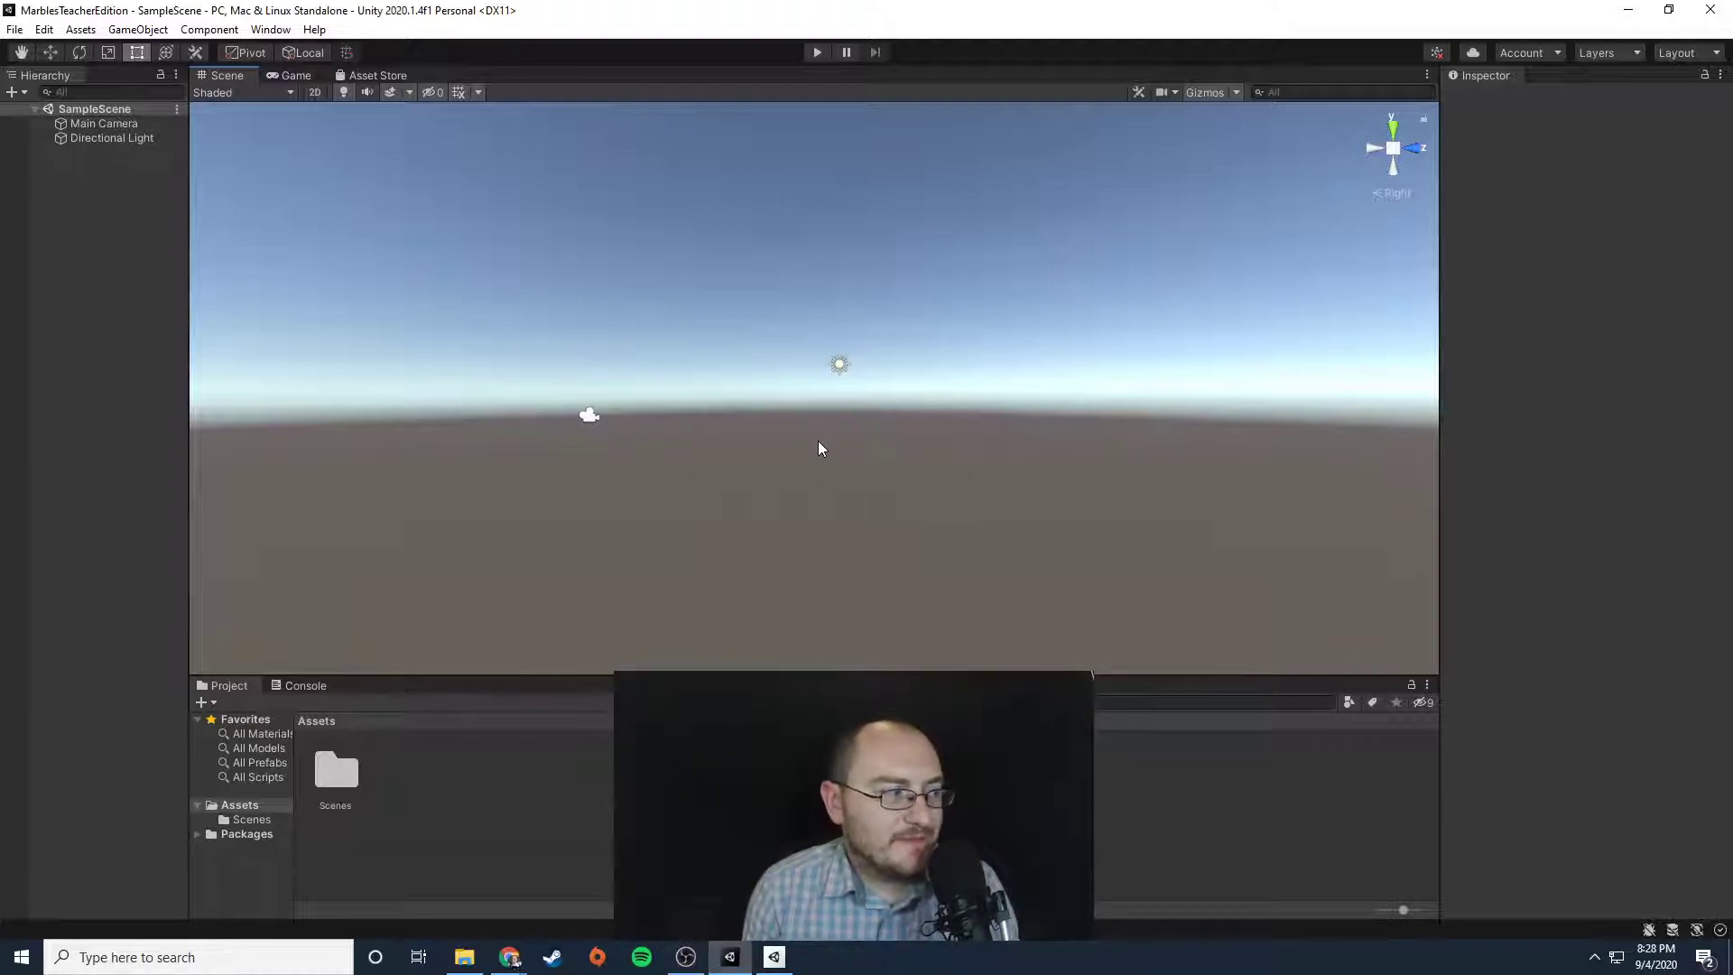
- Orbit and look around the scene to an angled perspective view showing the camera and the light
{"action": "key", "text": "alt"}
{"action": "key", "text": "alt"}
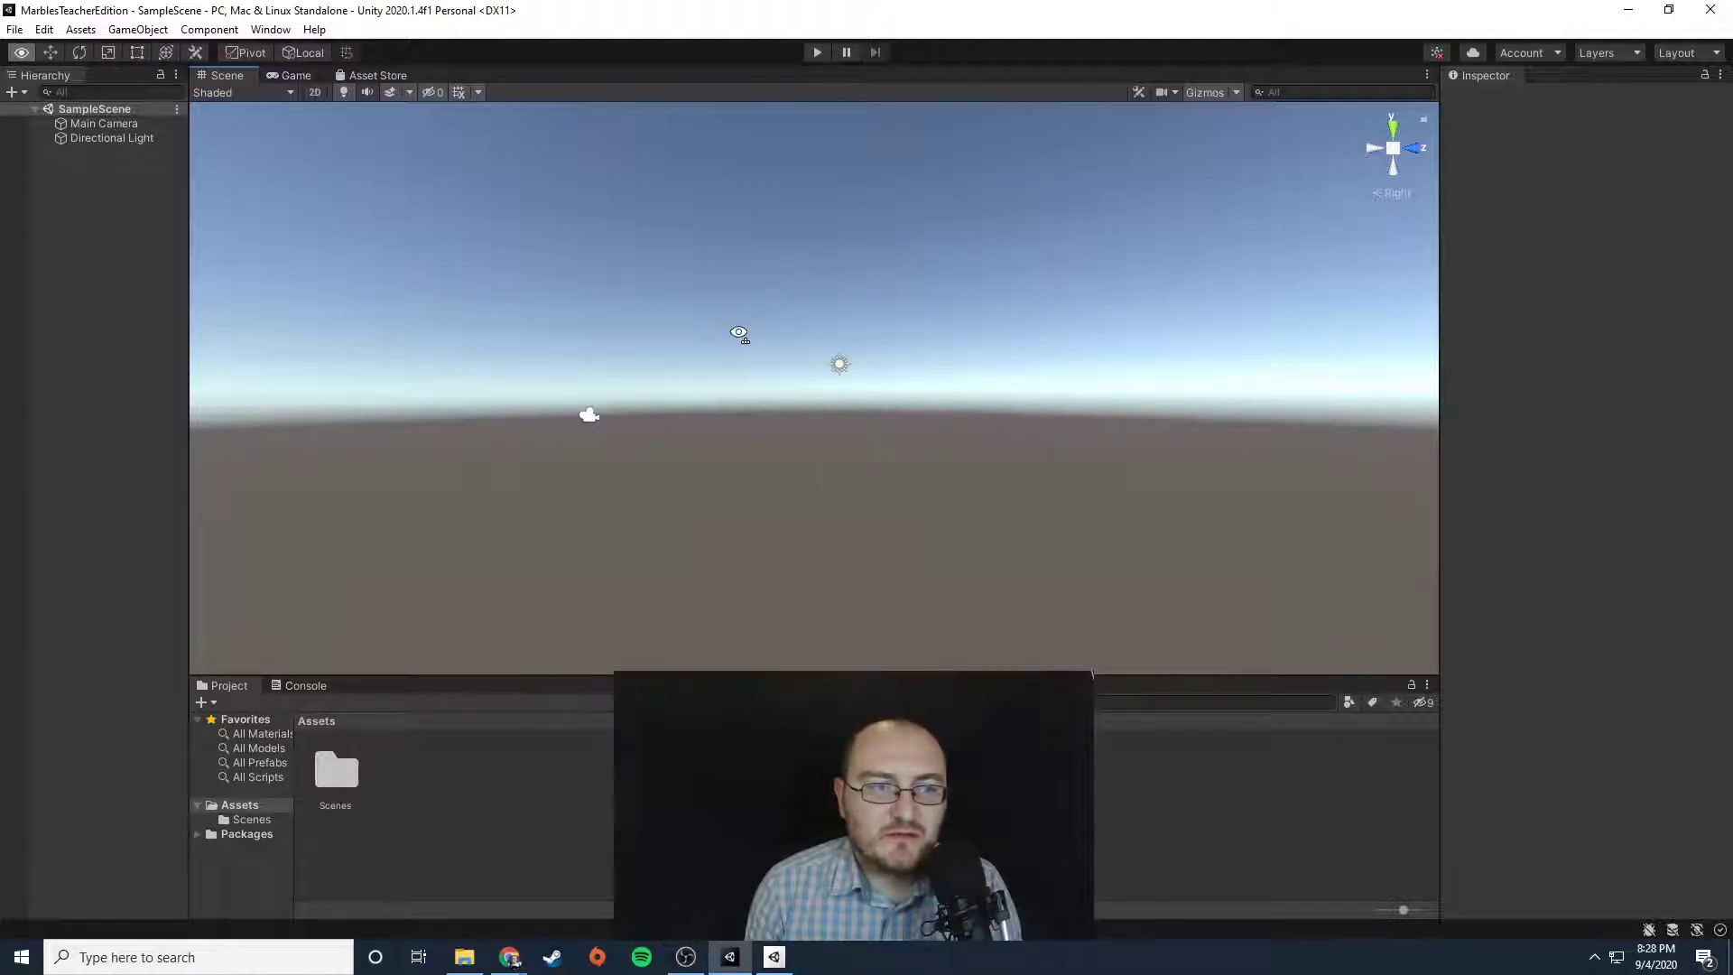
{"action": "left_click_drag", "start_coordinate": [738, 334], "coordinate": [820, 337], "text": "alt"}
{"action": "right_click_drag", "start_coordinate": [693, 312], "coordinate": [727, 322]}
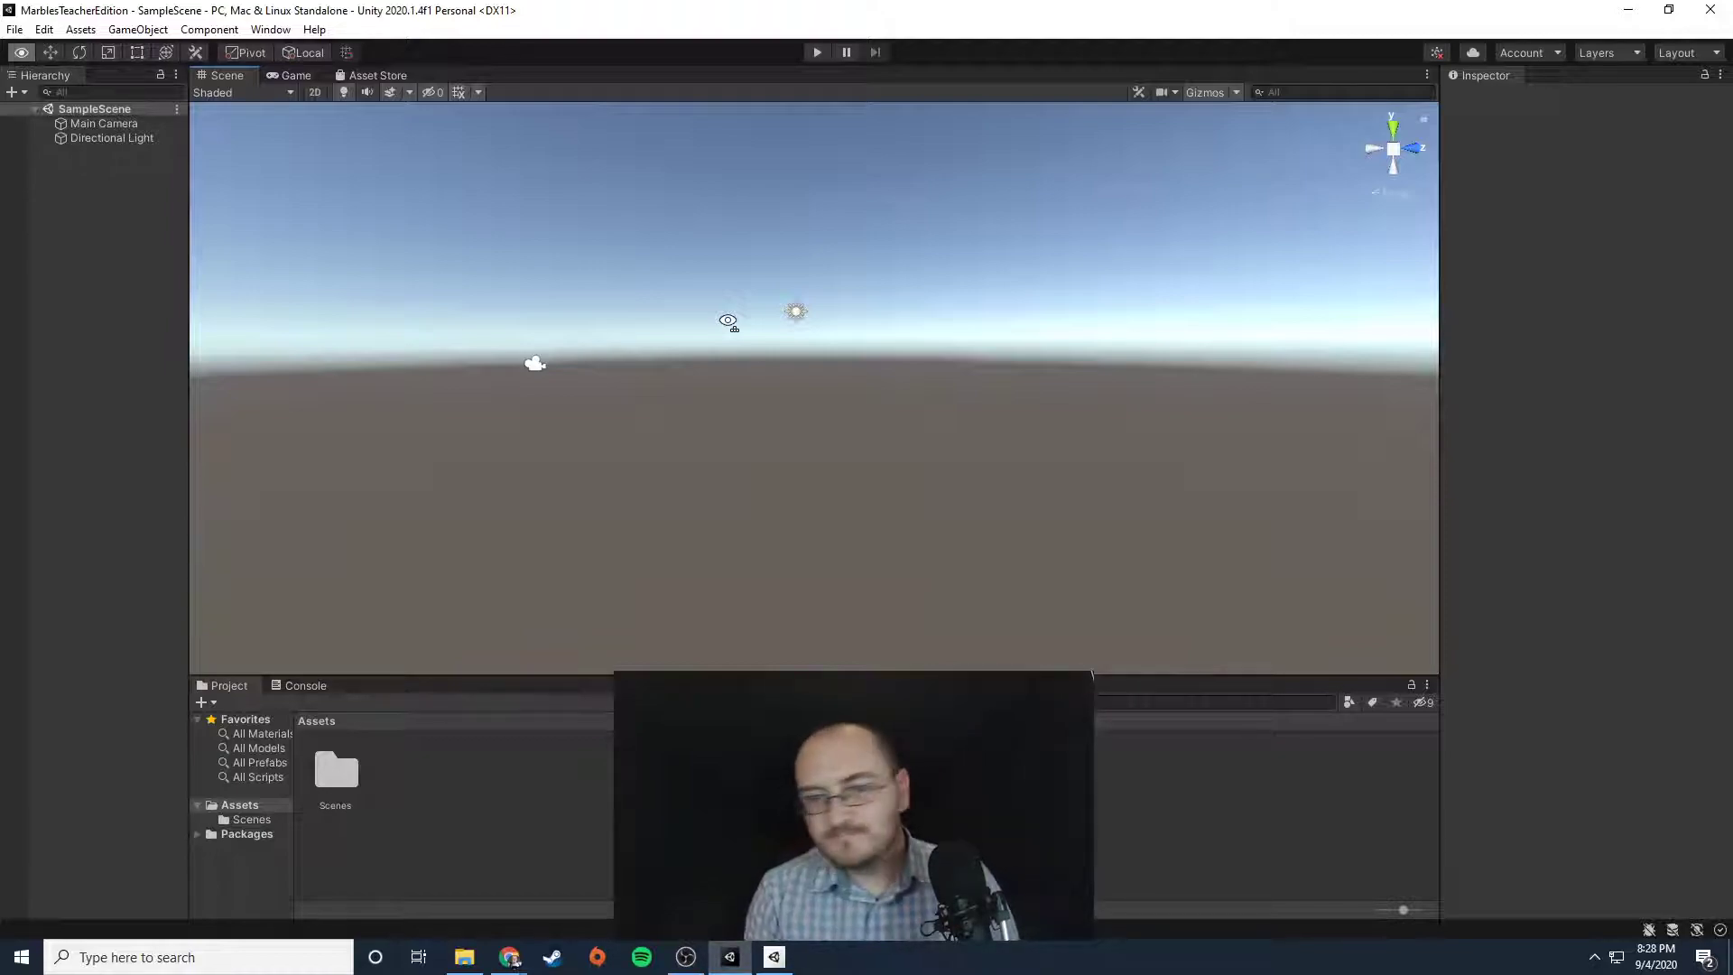
{"action": "right_click_drag", "start_coordinate": [728, 322], "coordinate": [801, 453]}
{"action": "left_click_drag", "start_coordinate": [871, 474], "coordinate": [910, 508]}
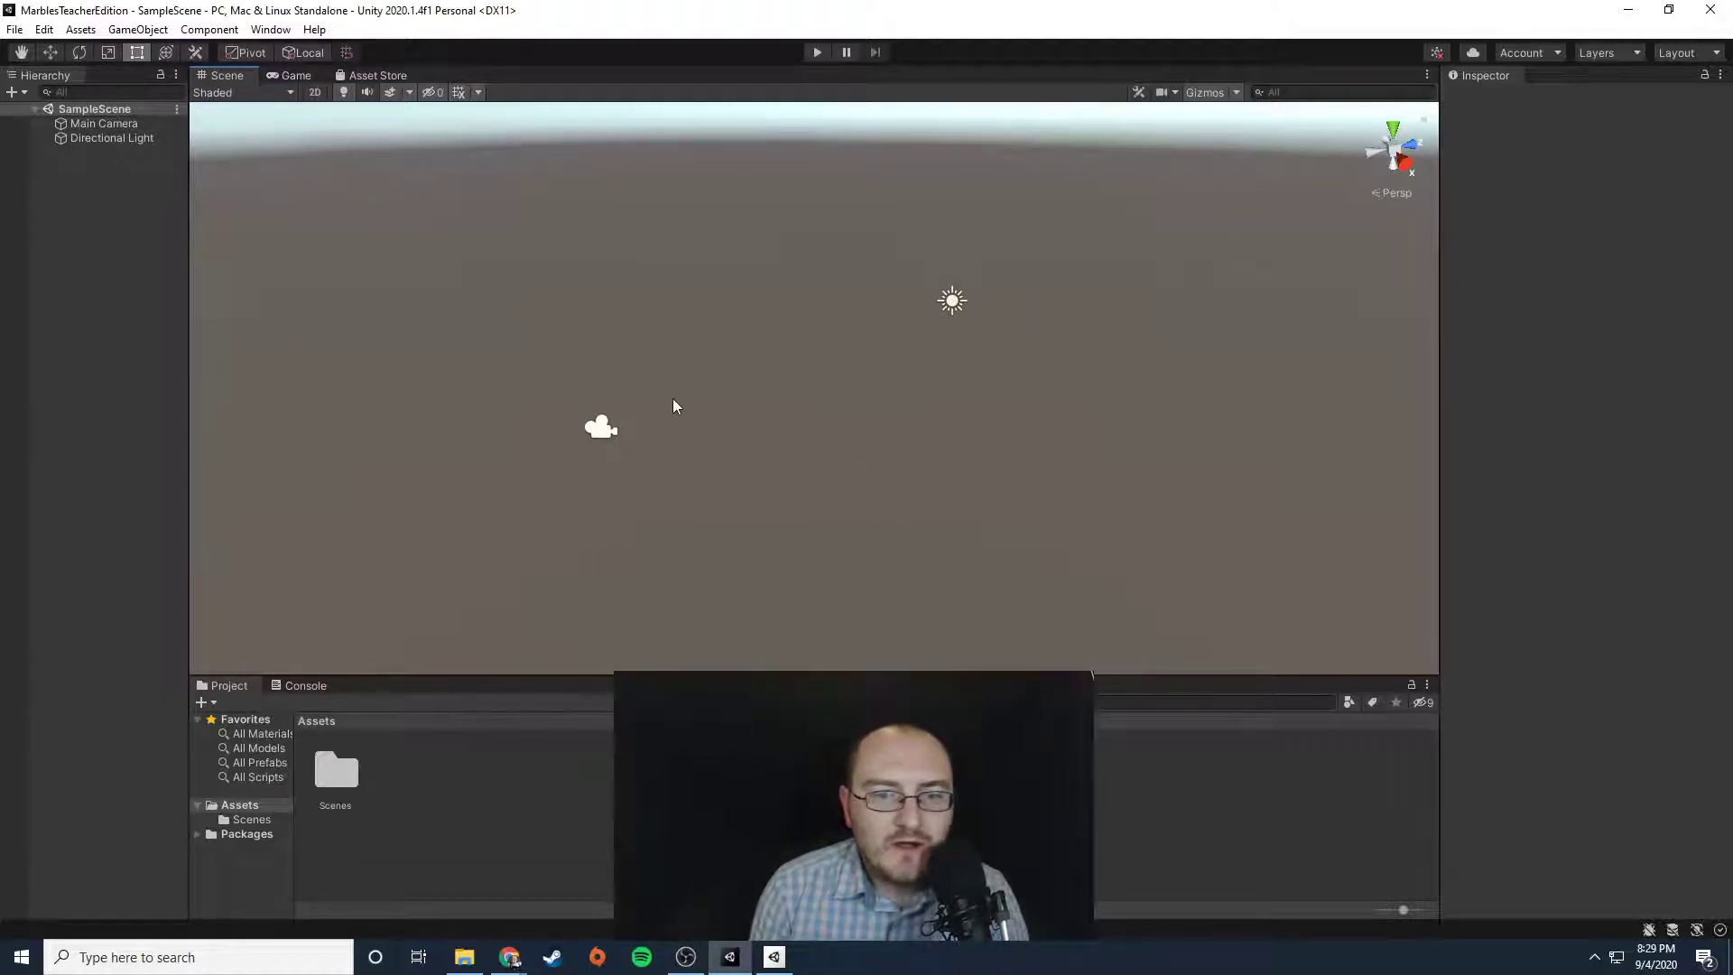
- Select the Main Camera and the Directional Light in turn, examining their properties and their direction in the scene
{"action": "left_click", "coordinate": [100, 124]}
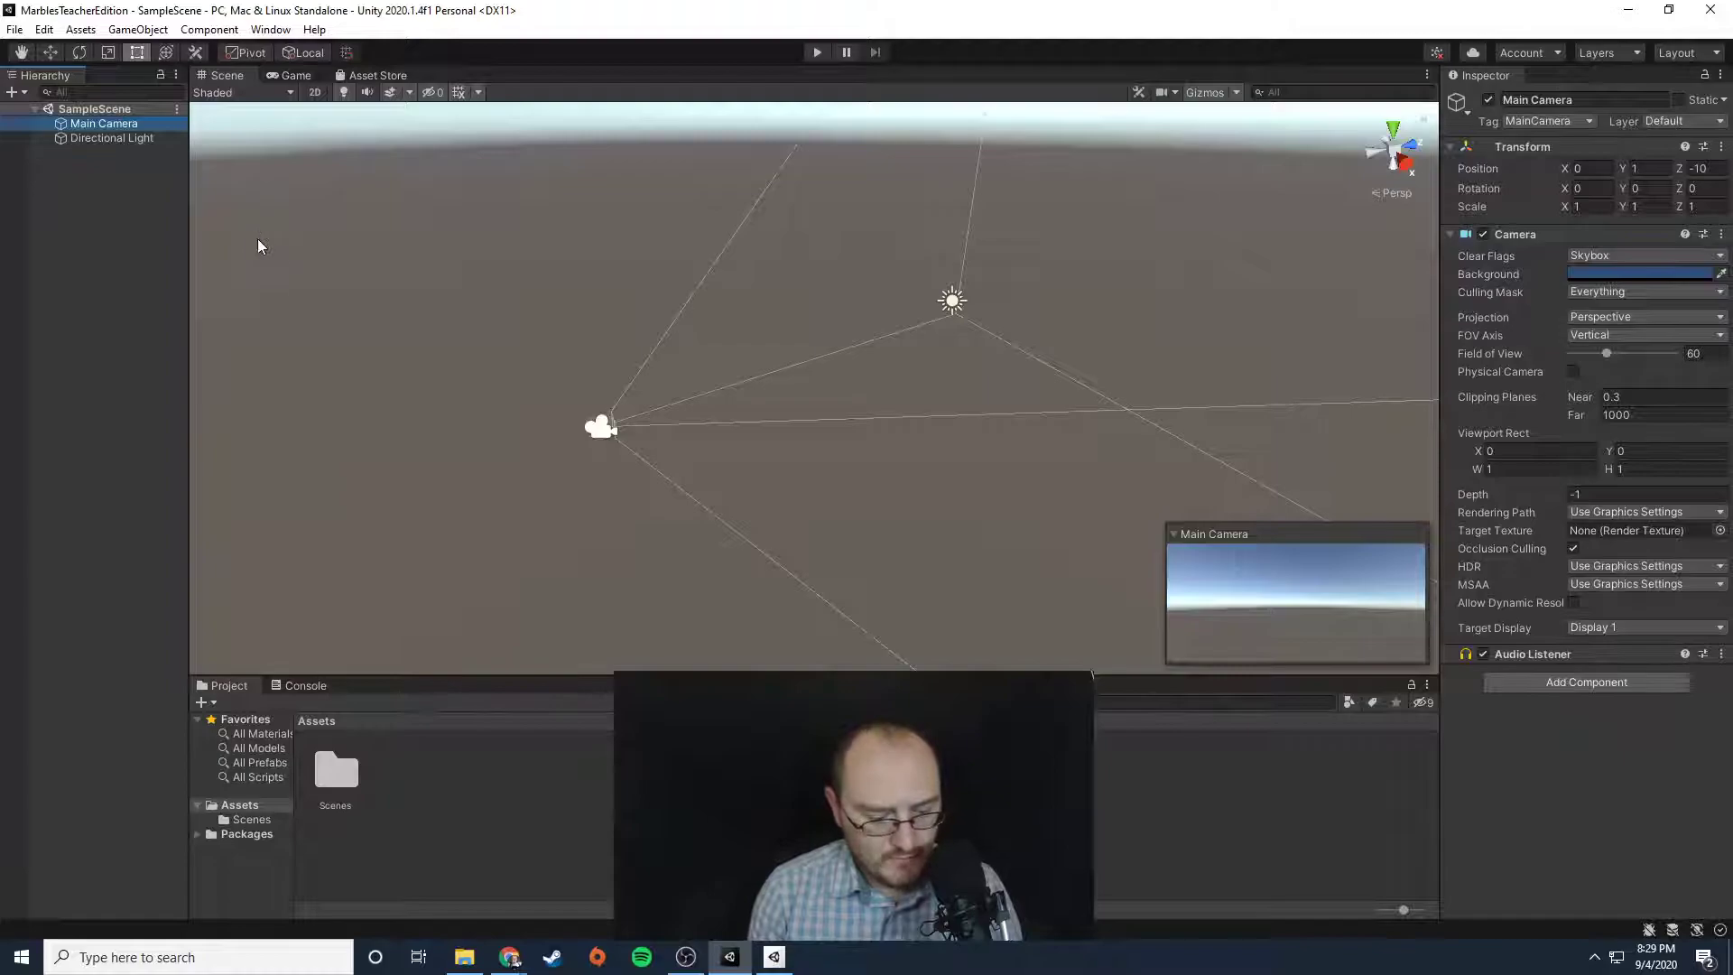
{"action": "left_click_drag", "start_coordinate": [767, 415], "coordinate": [821, 388], "text": "alt"}
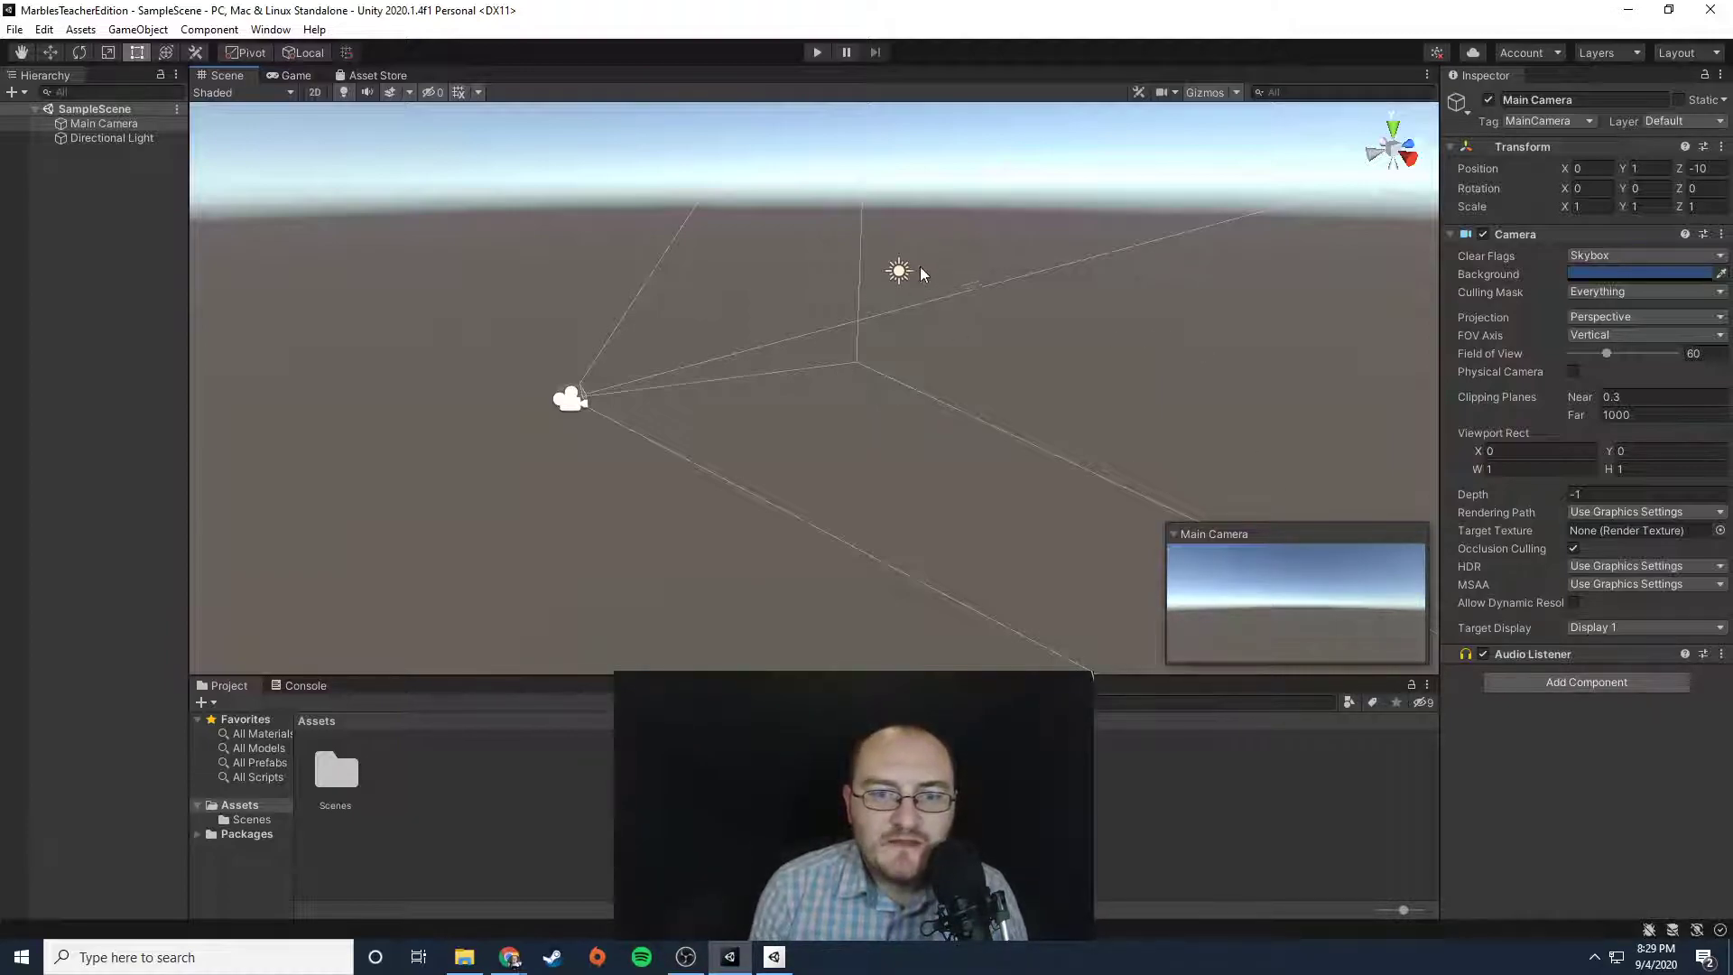
{"action": "left_click", "coordinate": [100, 137]}
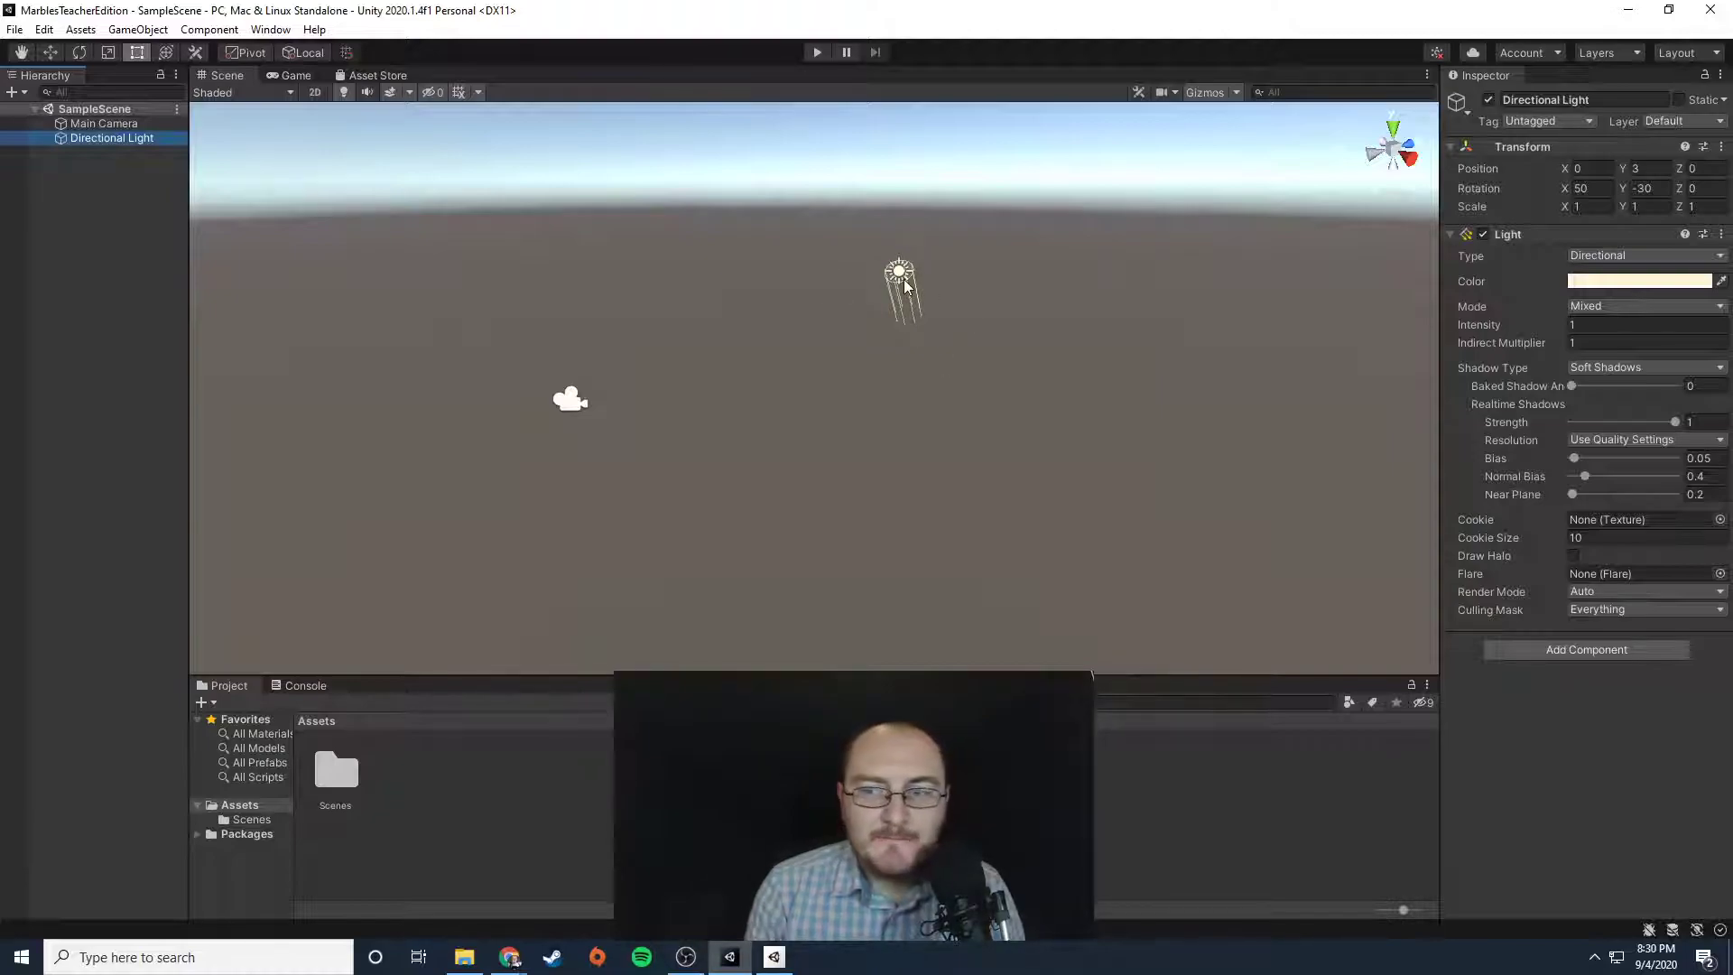
{"action": "right_click_drag", "start_coordinate": [956, 334], "coordinate": [654, 365]}
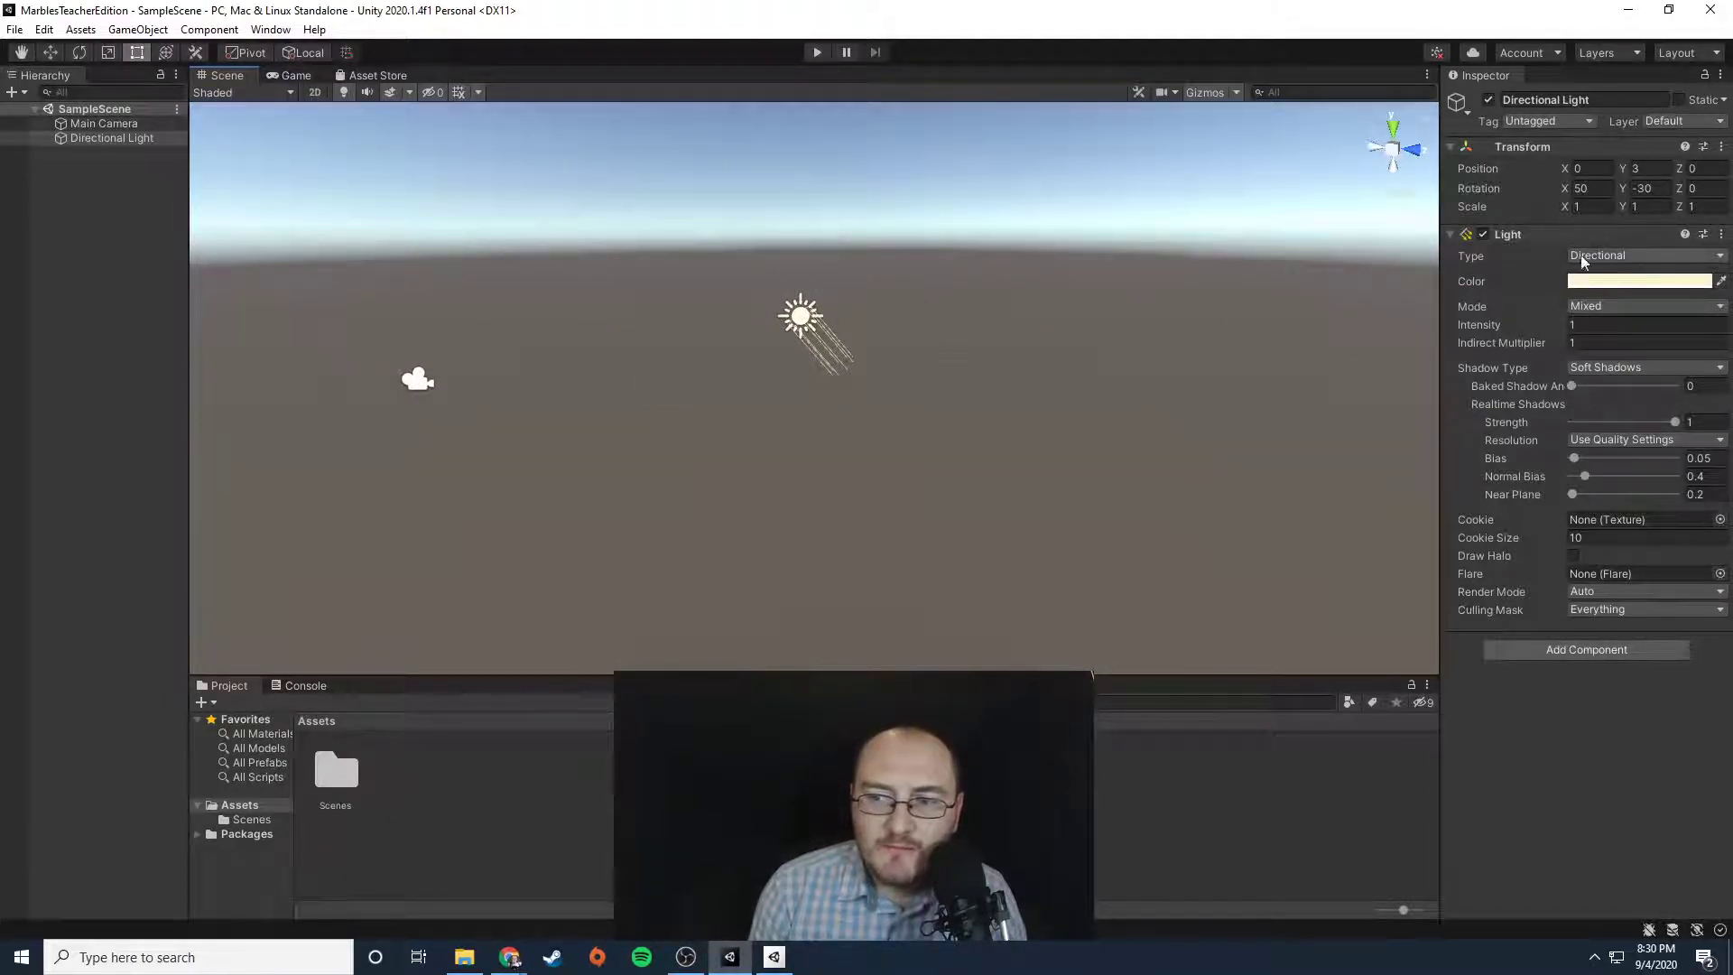
- Change the directional light's type to Spot and to Point, comparing how each is drawn in the scene
{"action": "left_click", "coordinate": [1620, 258]}
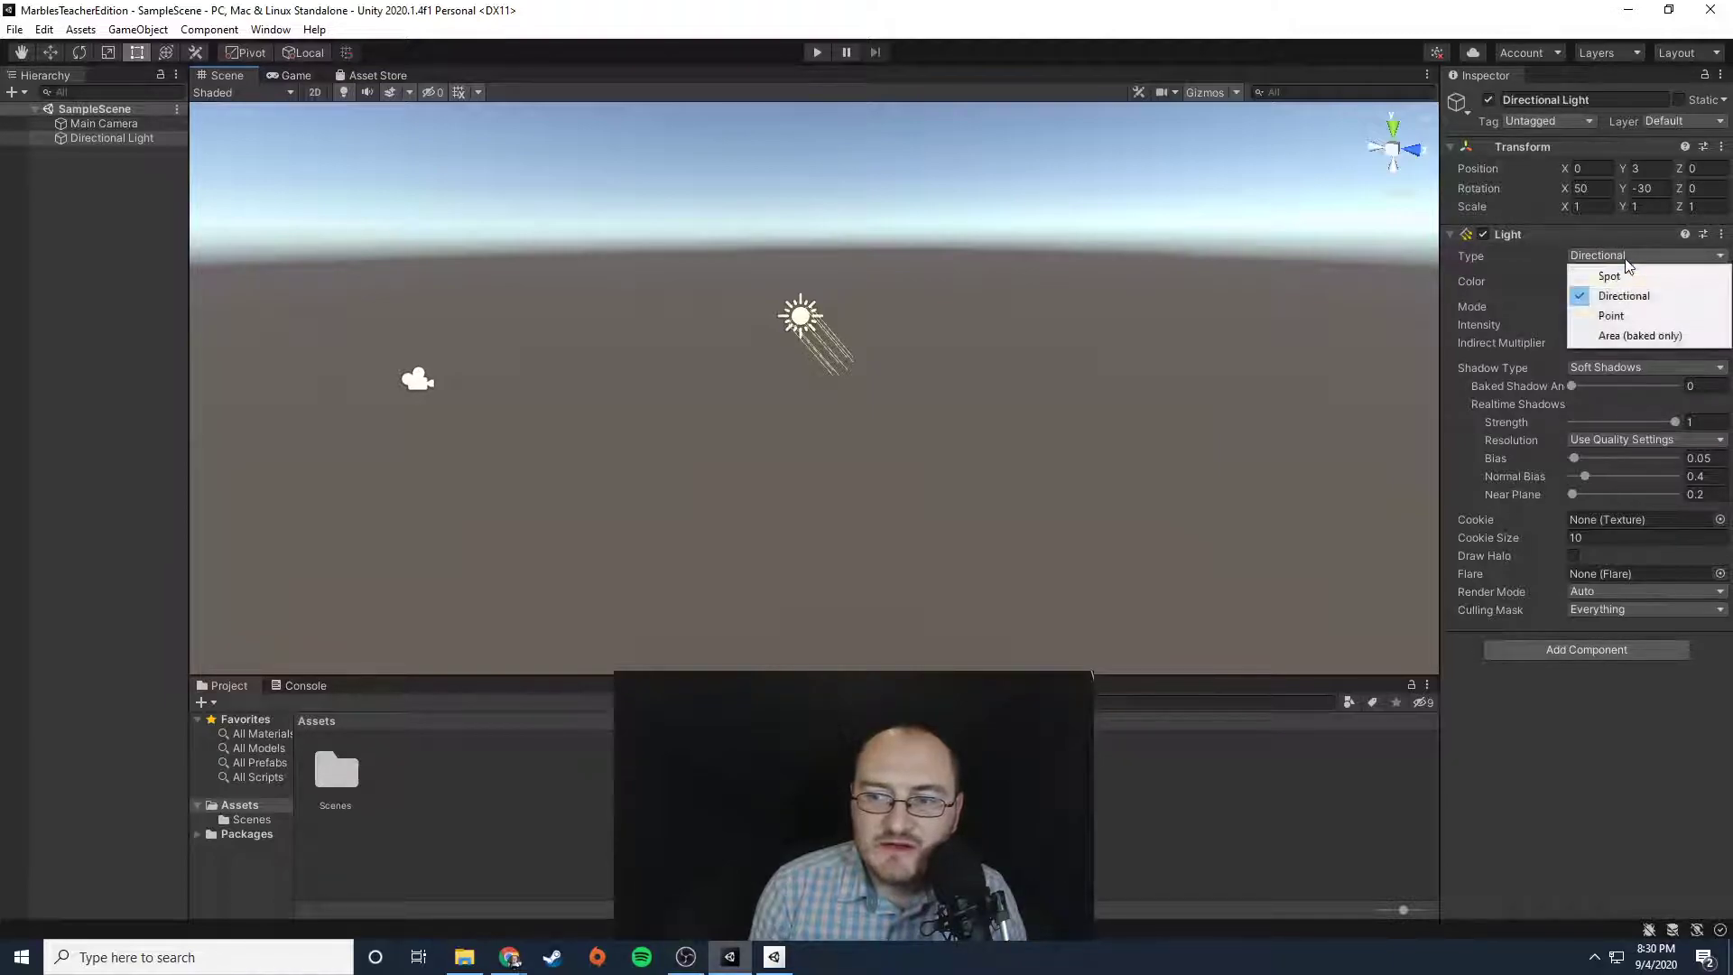
{"action": "left_click", "coordinate": [1616, 277]}
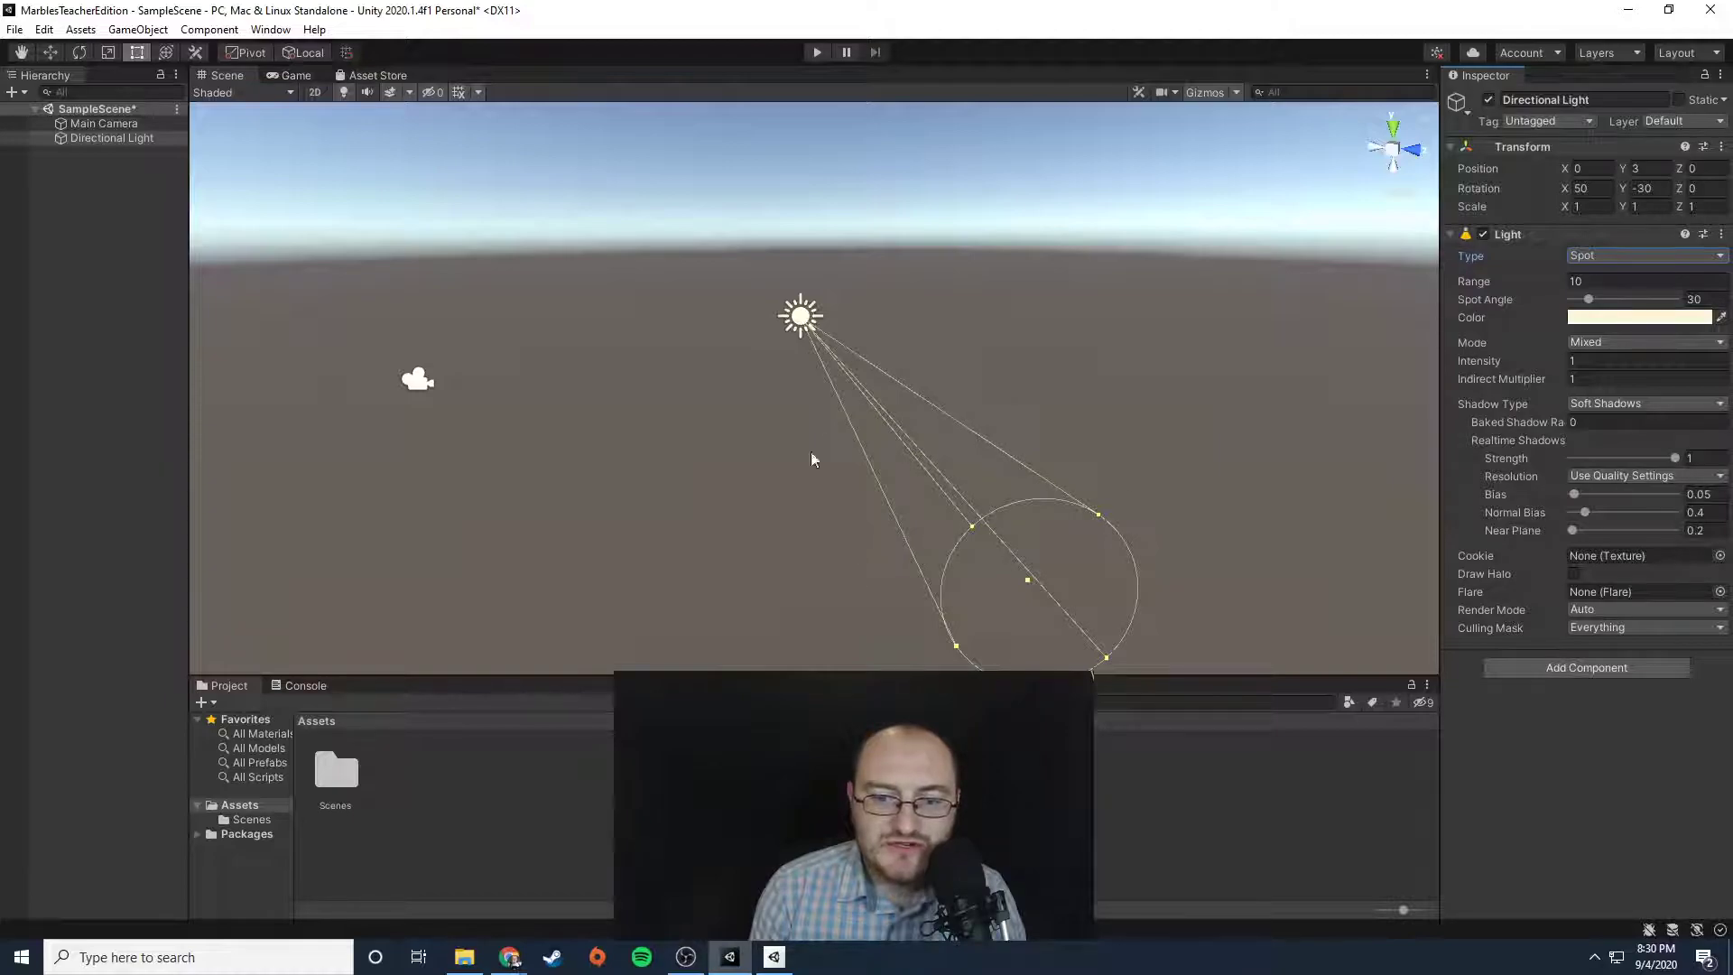
{"action": "left_click", "coordinate": [1616, 262]}
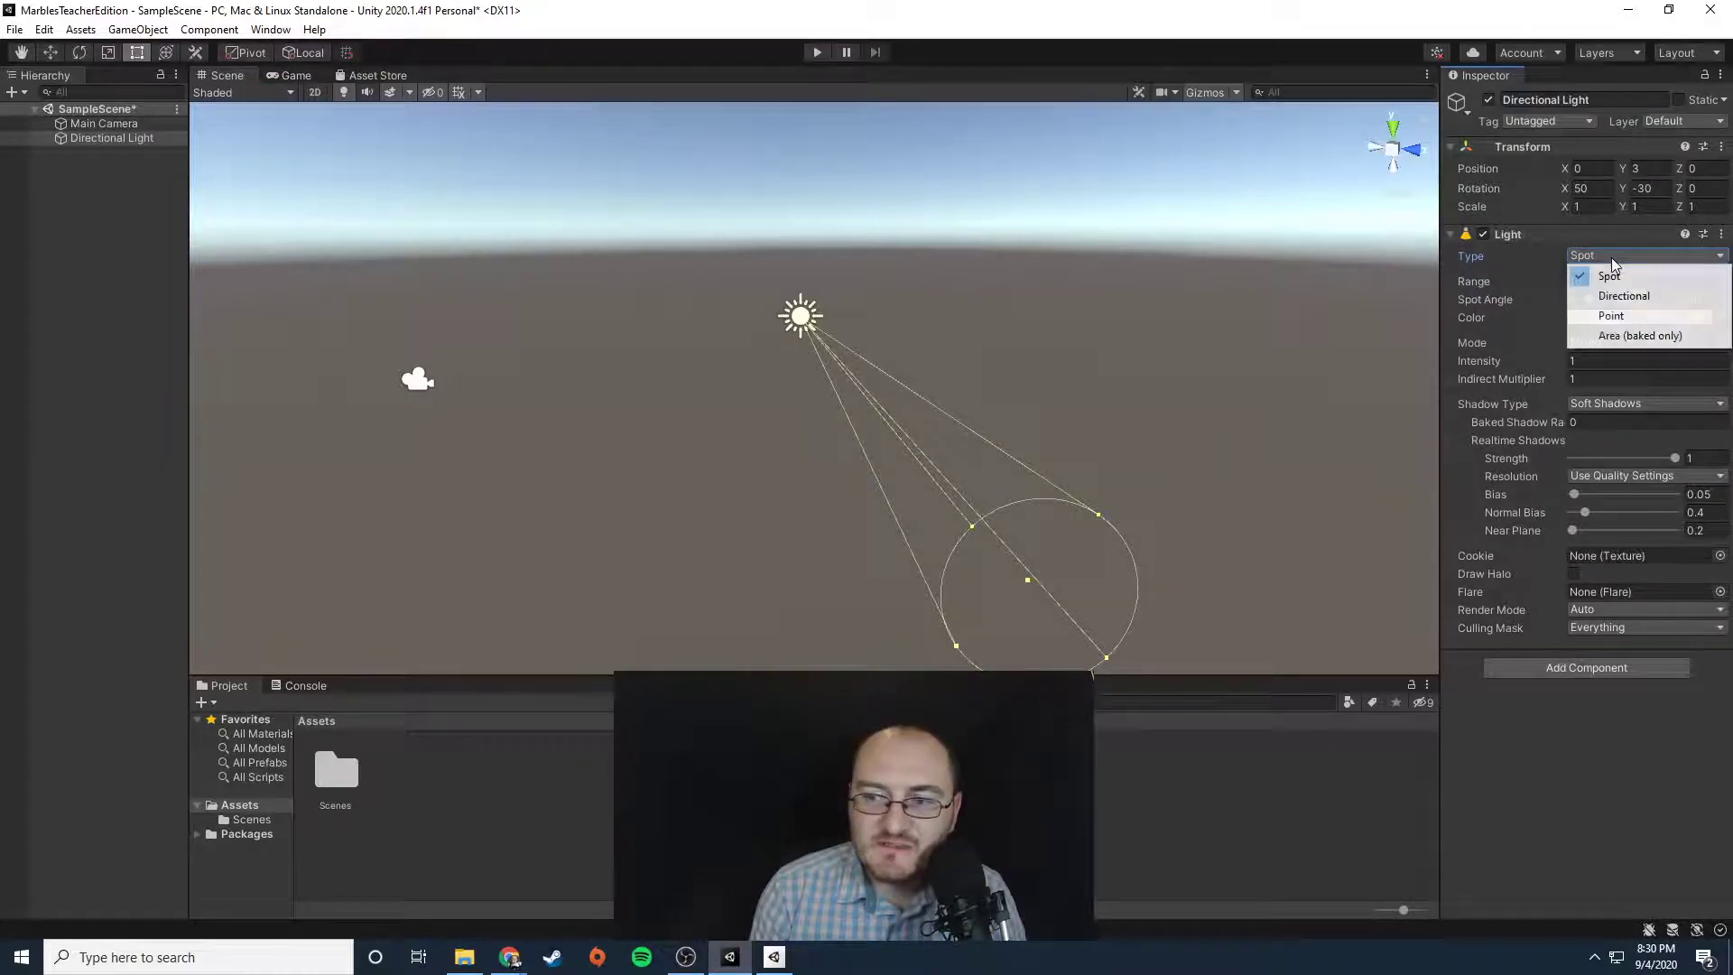
{"action": "left_click", "coordinate": [1611, 316]}
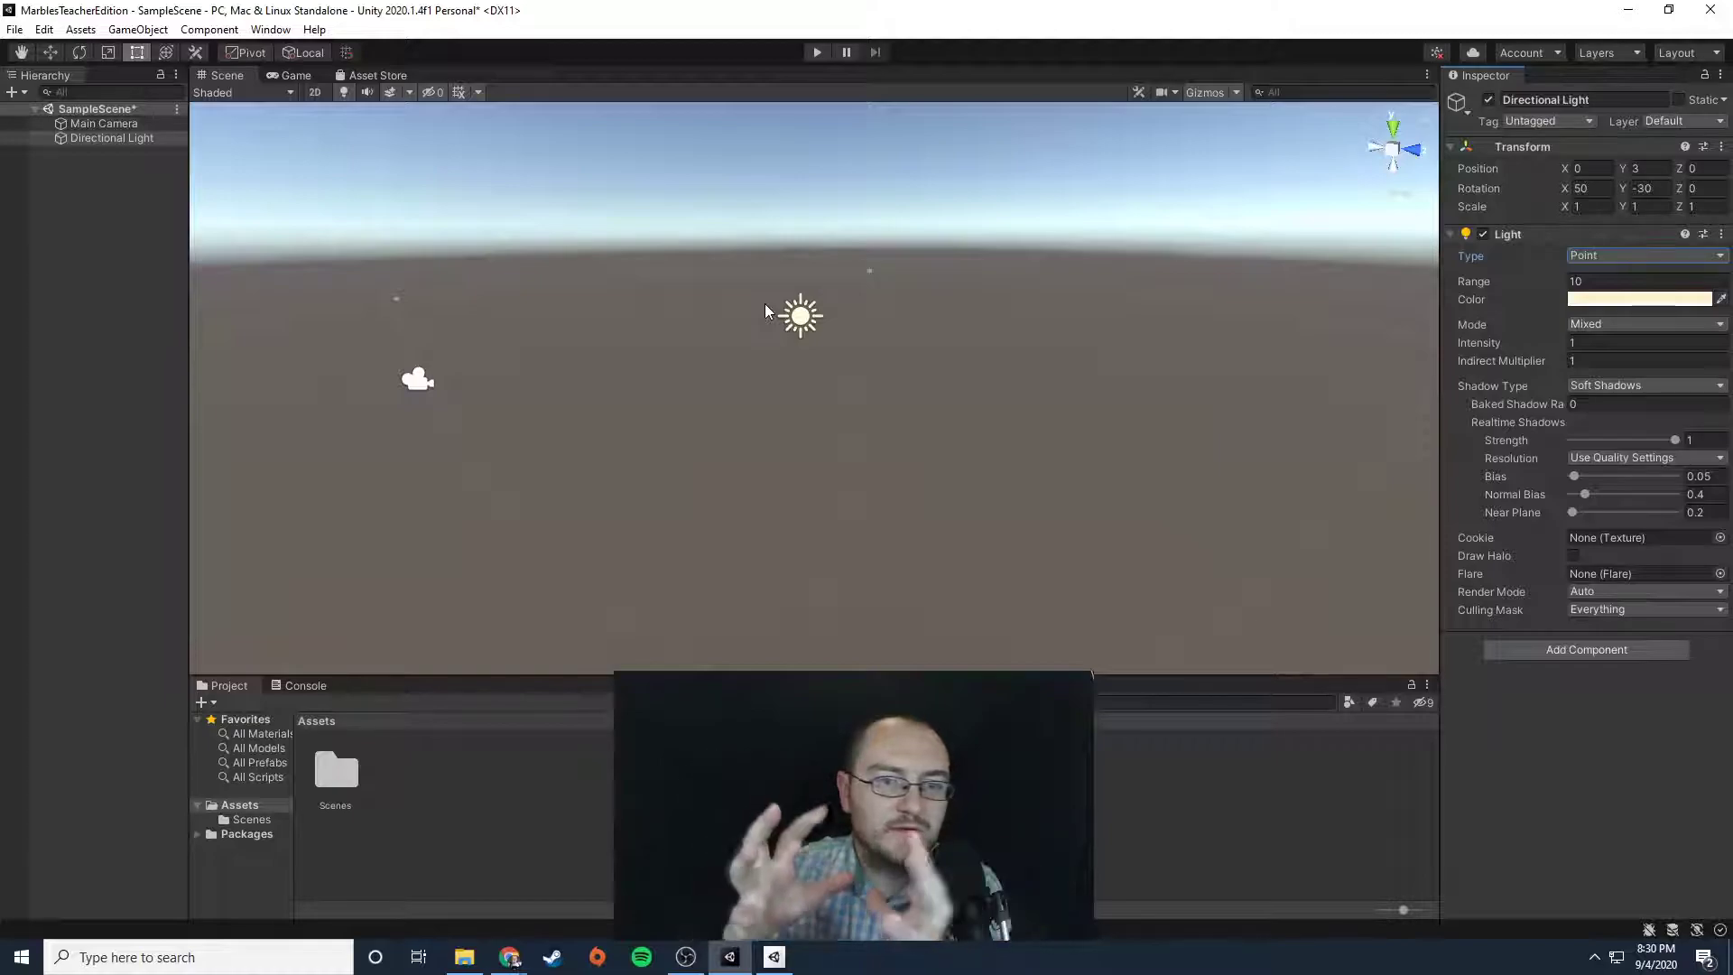
{"action": "right_click_drag", "start_coordinate": [735, 415], "coordinate": [712, 332]}
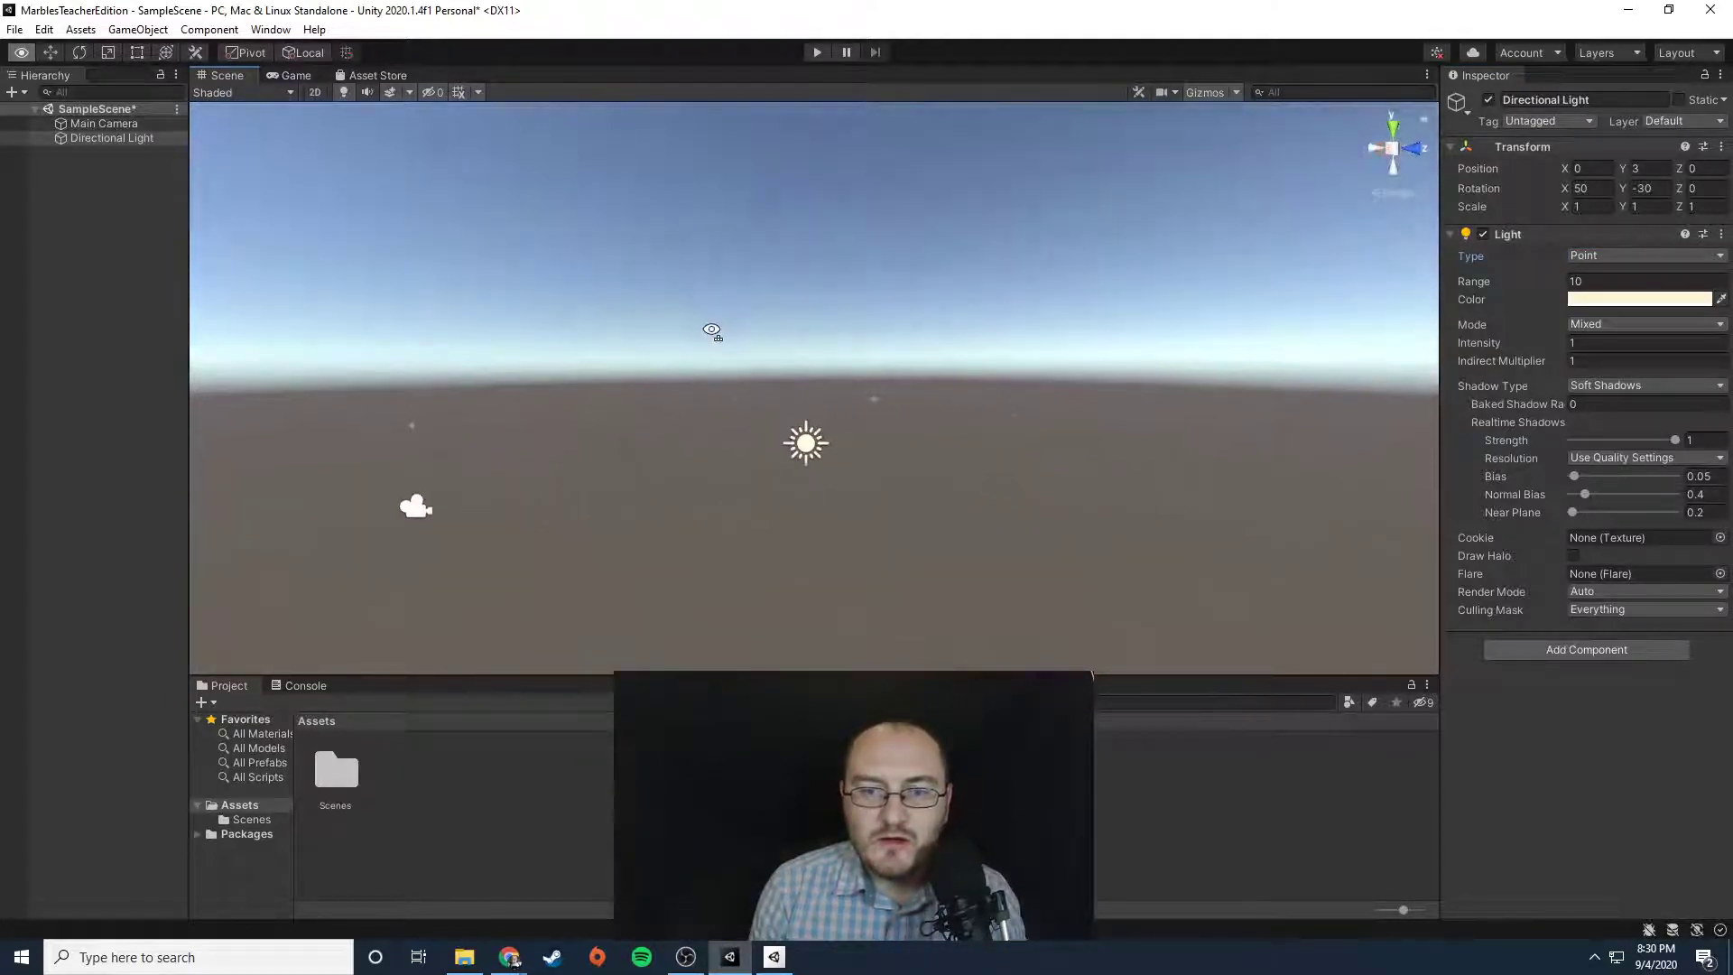
- Try the light as Area (baked only) and set its type back to Directional
{"action": "left_click", "coordinate": [1634, 255]}
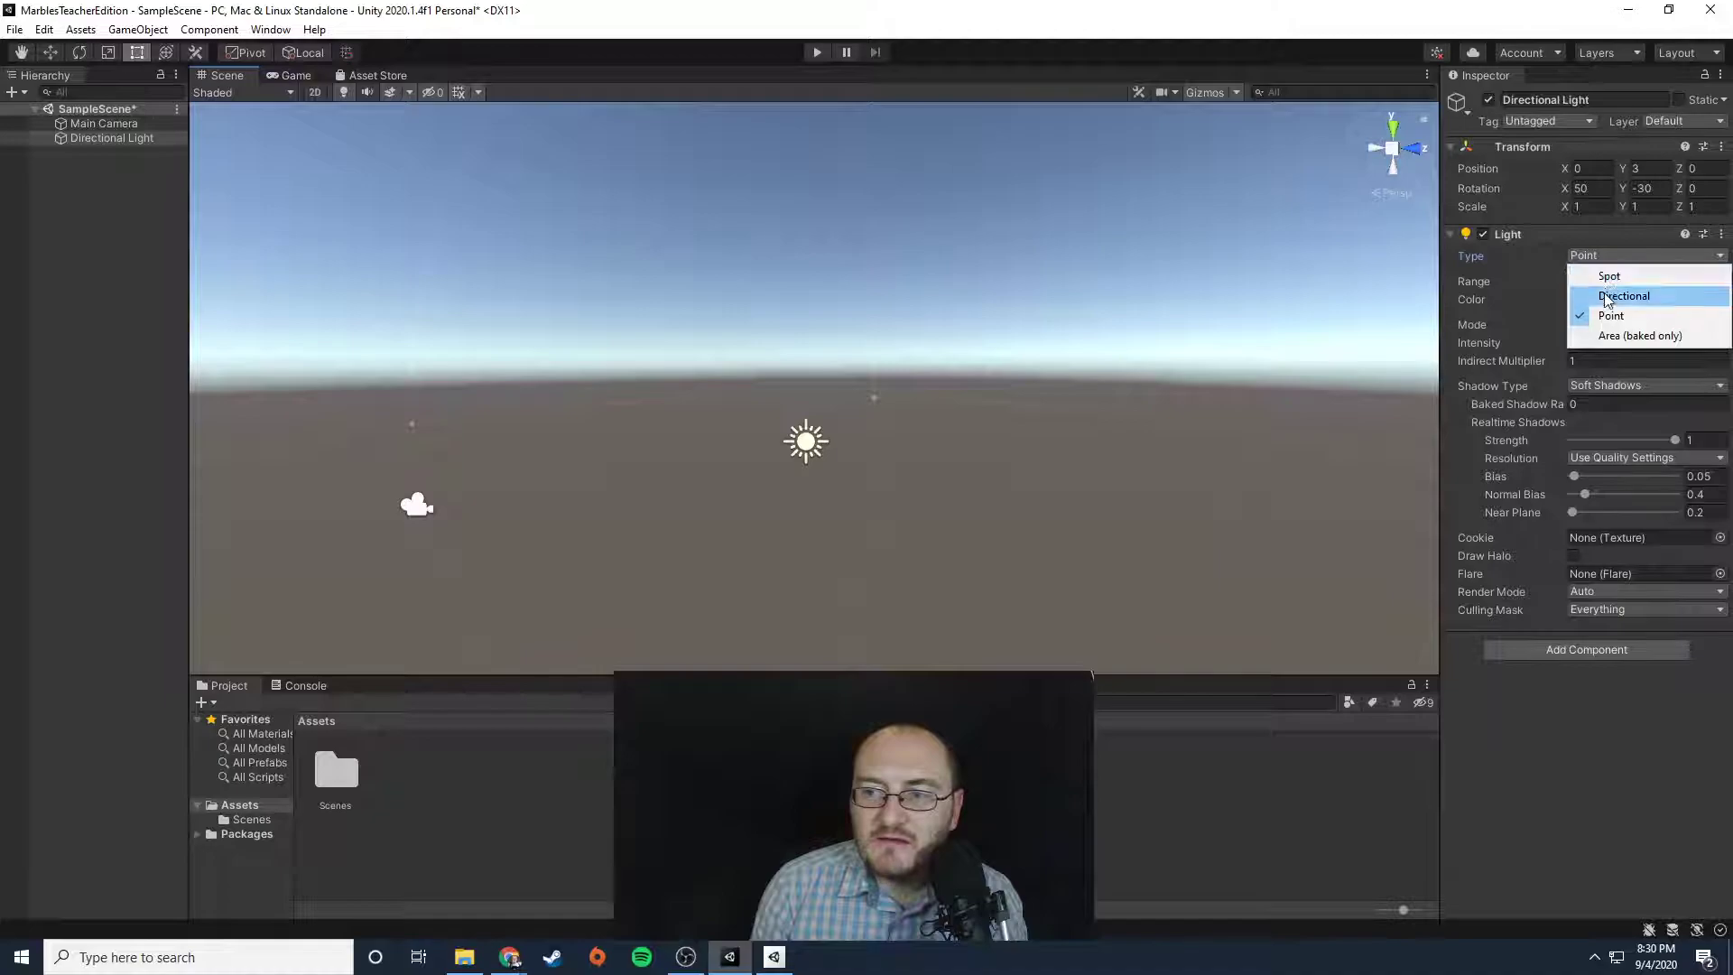
{"action": "left_click", "coordinate": [1607, 297]}
{"action": "left_click", "coordinate": [1595, 255]}
{"action": "left_click", "coordinate": [1616, 335]}
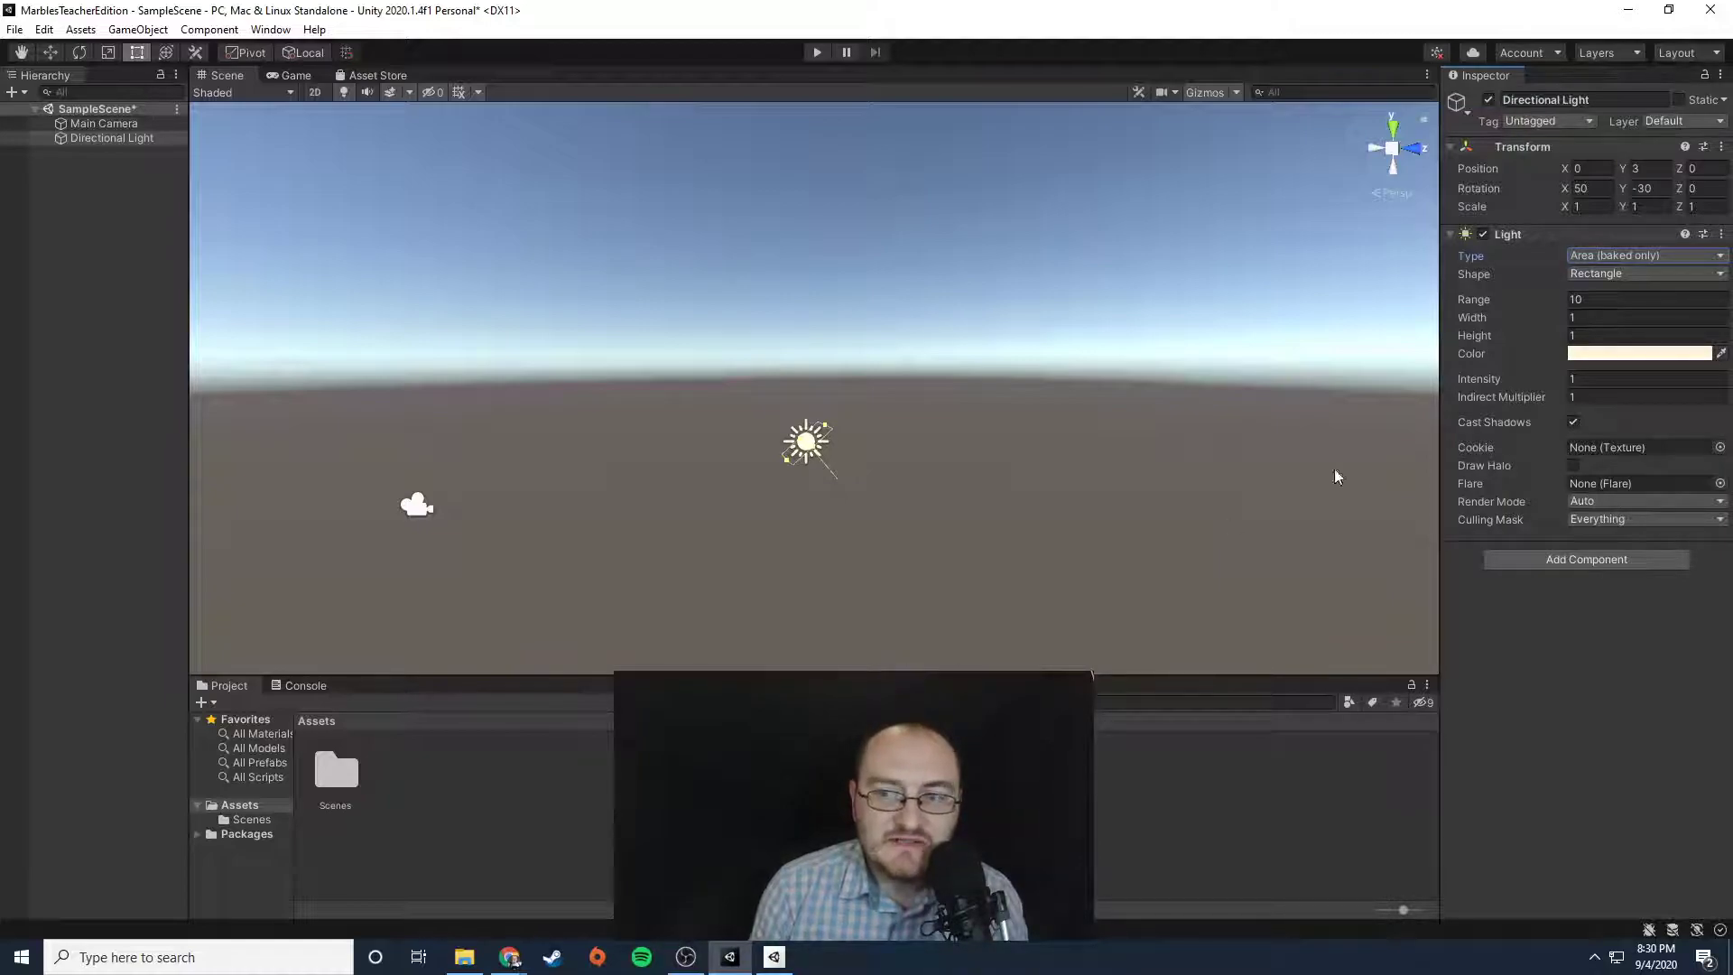
{"action": "left_click", "coordinate": [1616, 257]}
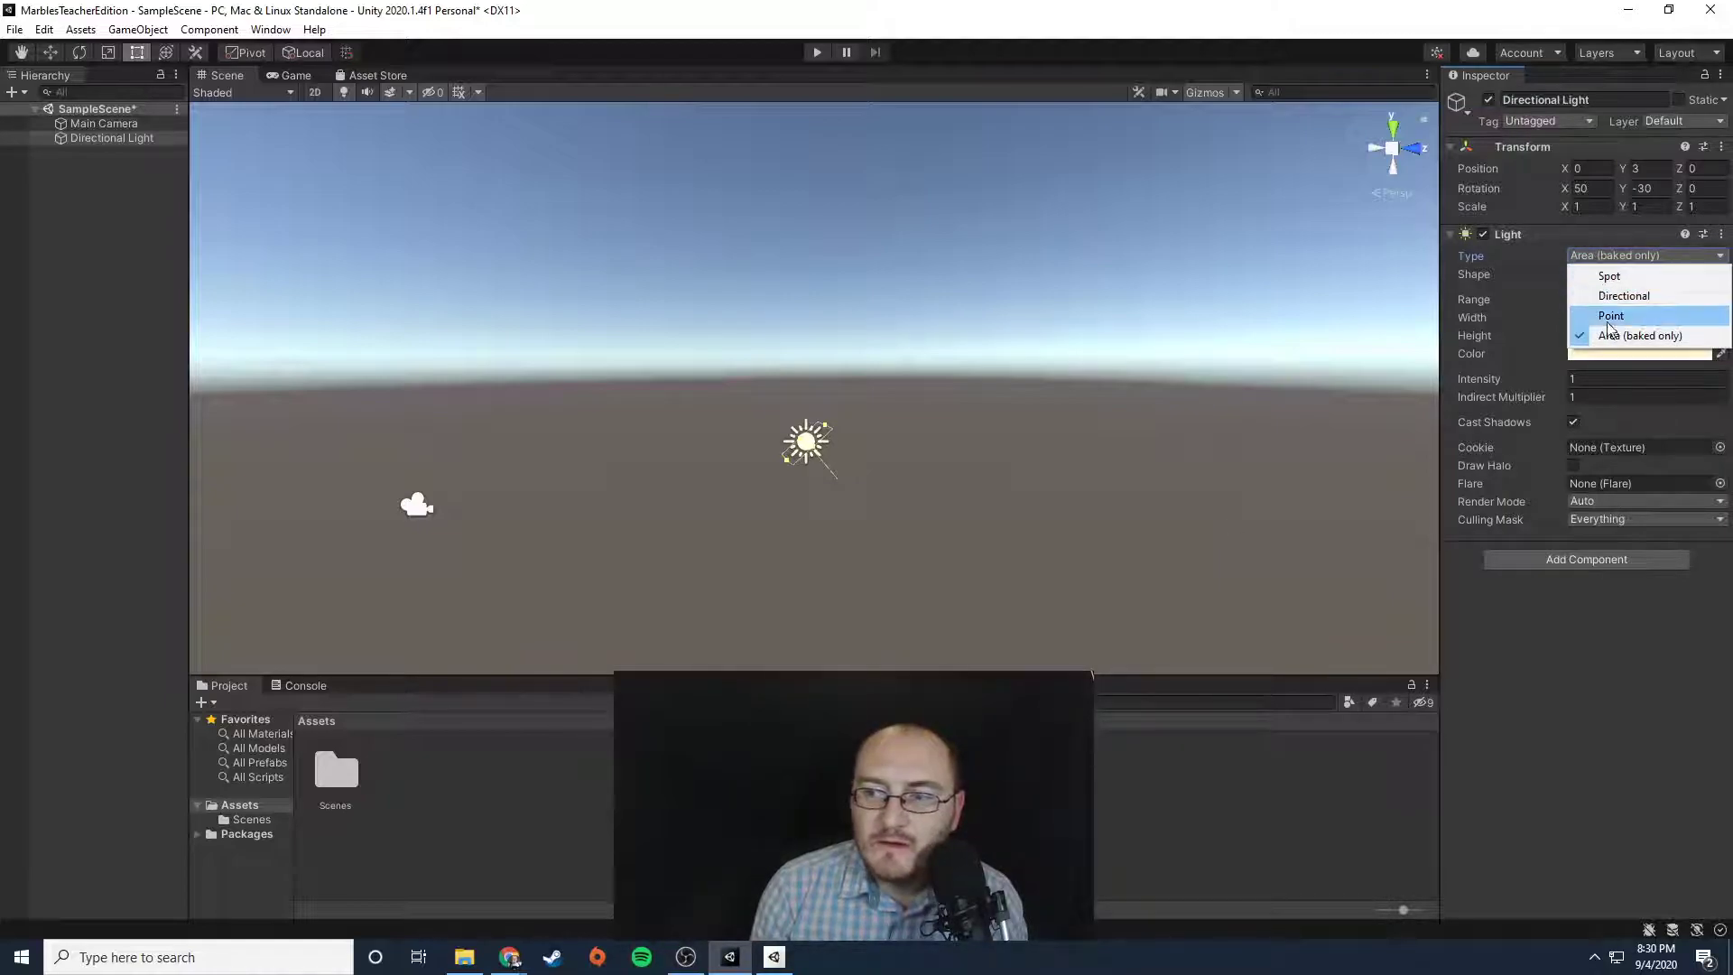
{"action": "left_click", "coordinate": [1622, 296]}
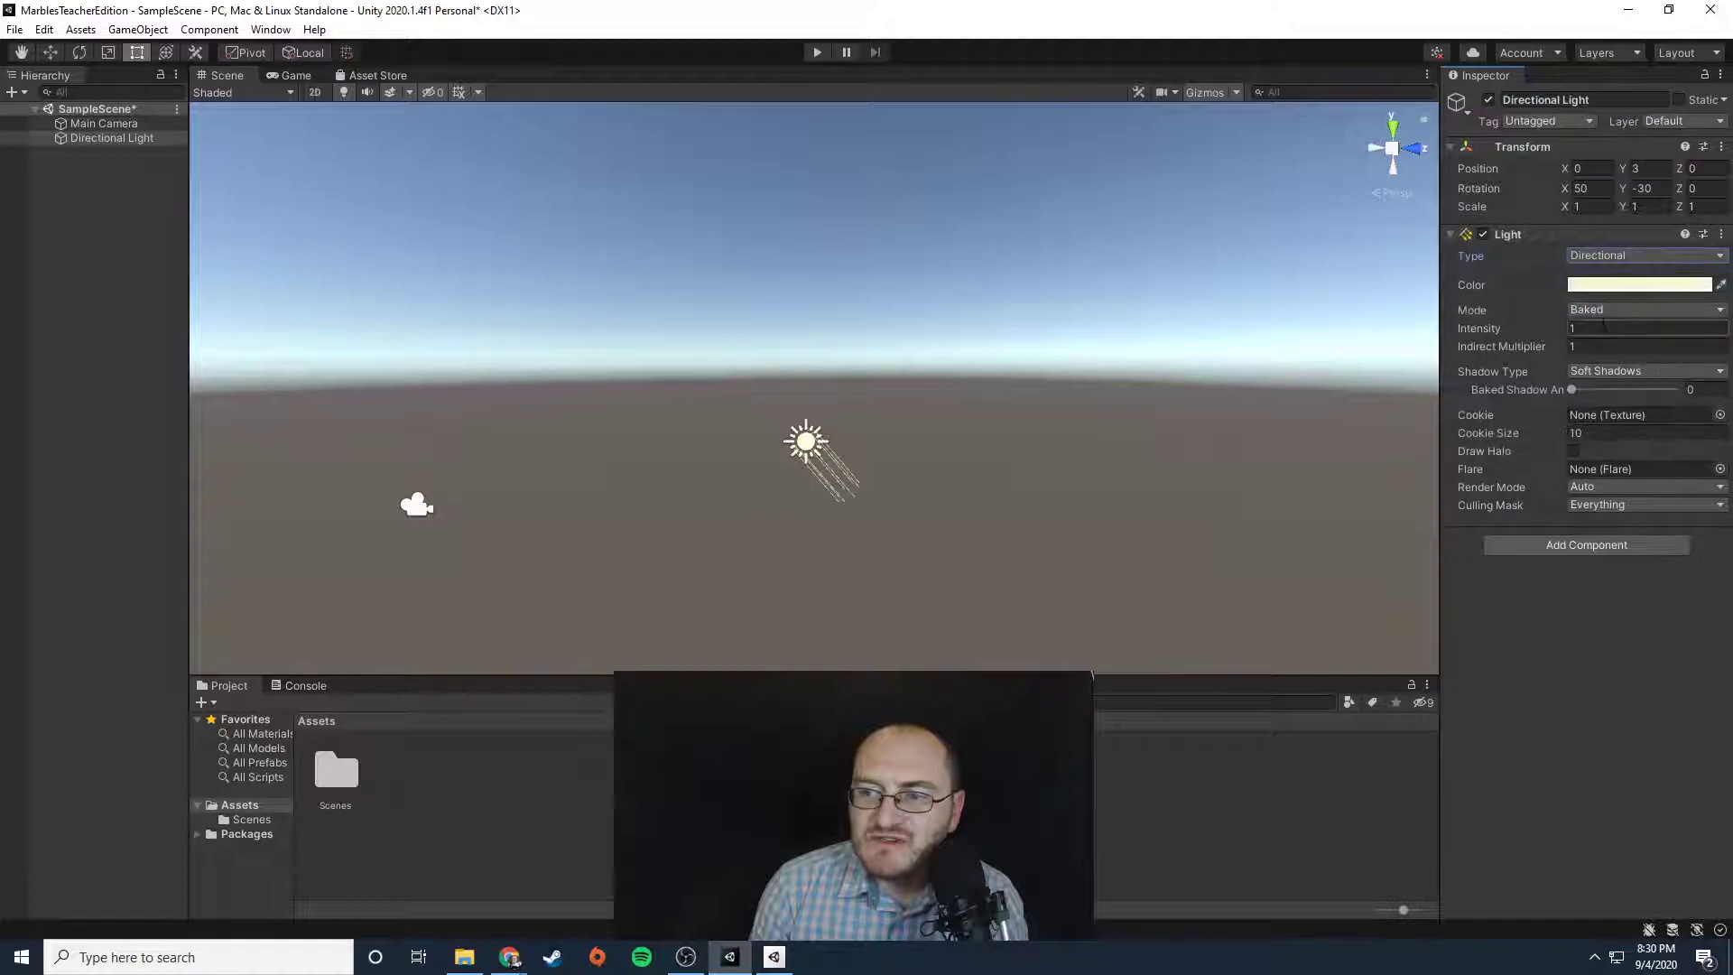
- Set the directional light's color to light blue, hexadecimal B9EFFF
{"action": "left_click", "coordinate": [1629, 281]}
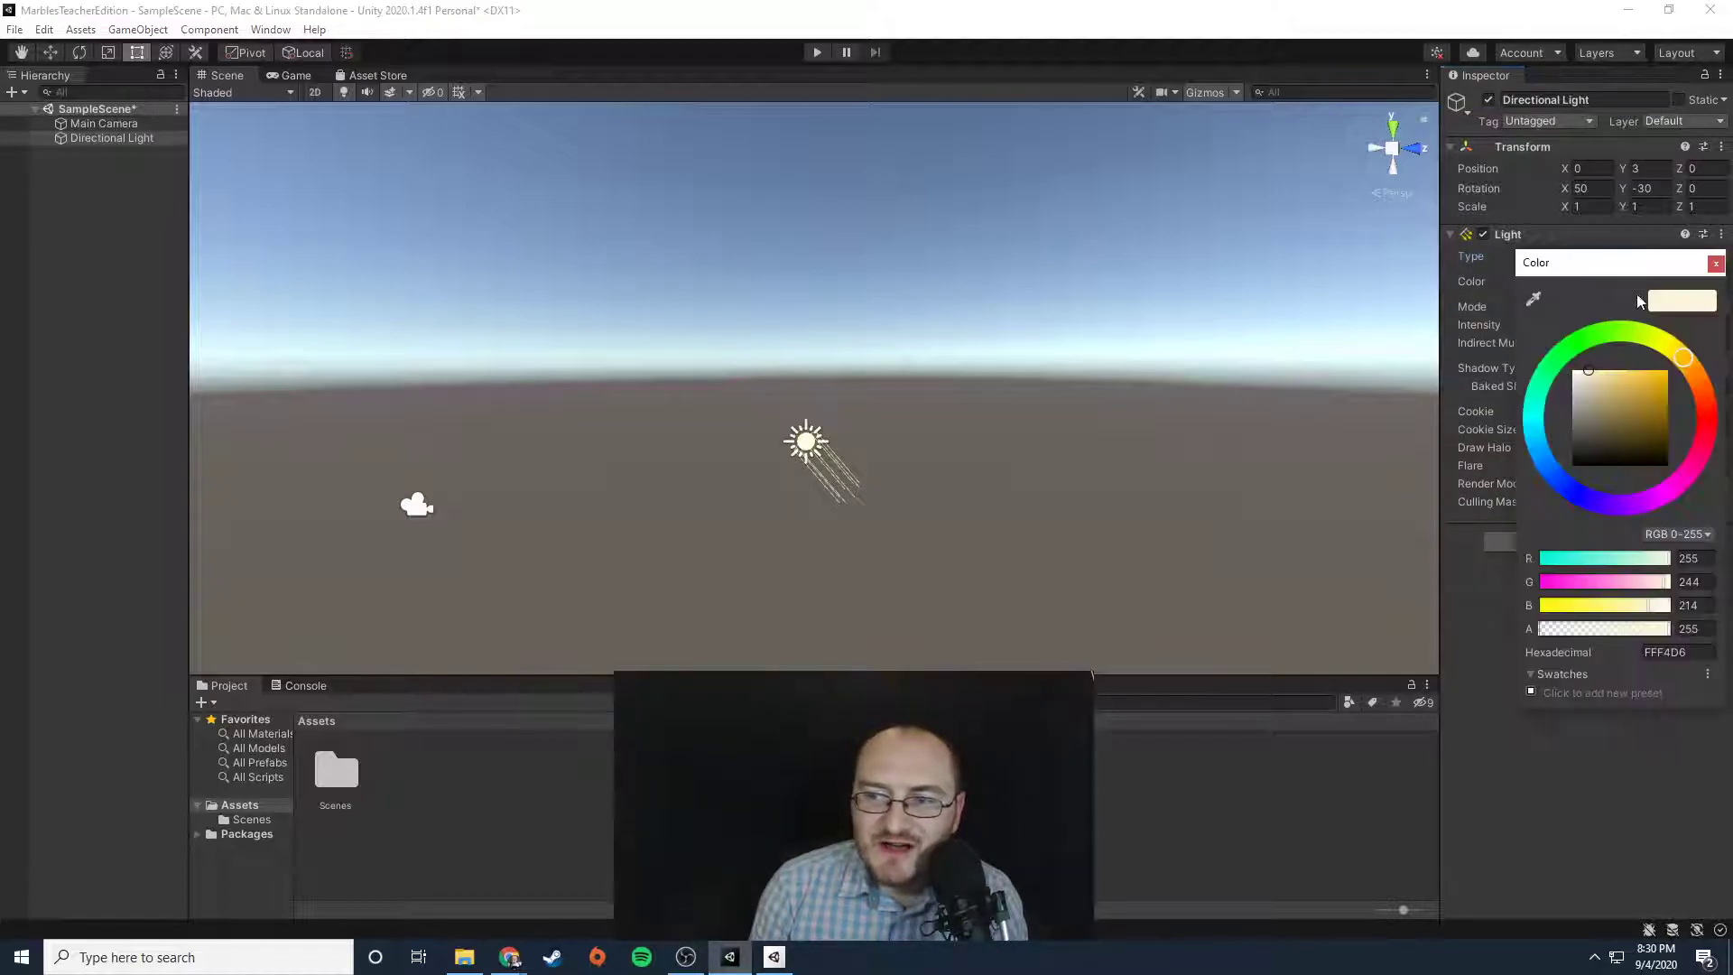
{"action": "mouse_move", "coordinate": [1674, 353]}
{"action": "left_mouse_down"}
{"action": "mouse_move", "coordinate": [1638, 334]}
{"action": "mouse_move", "coordinate": [1571, 348]}
{"action": "mouse_move", "coordinate": [1519, 417]}
{"action": "mouse_move", "coordinate": [1526, 465]}
{"action": "mouse_move", "coordinate": [1514, 444]}
{"action": "left_mouse_up"}
{"action": "left_click_drag", "start_coordinate": [1598, 372], "coordinate": [1602, 372]}
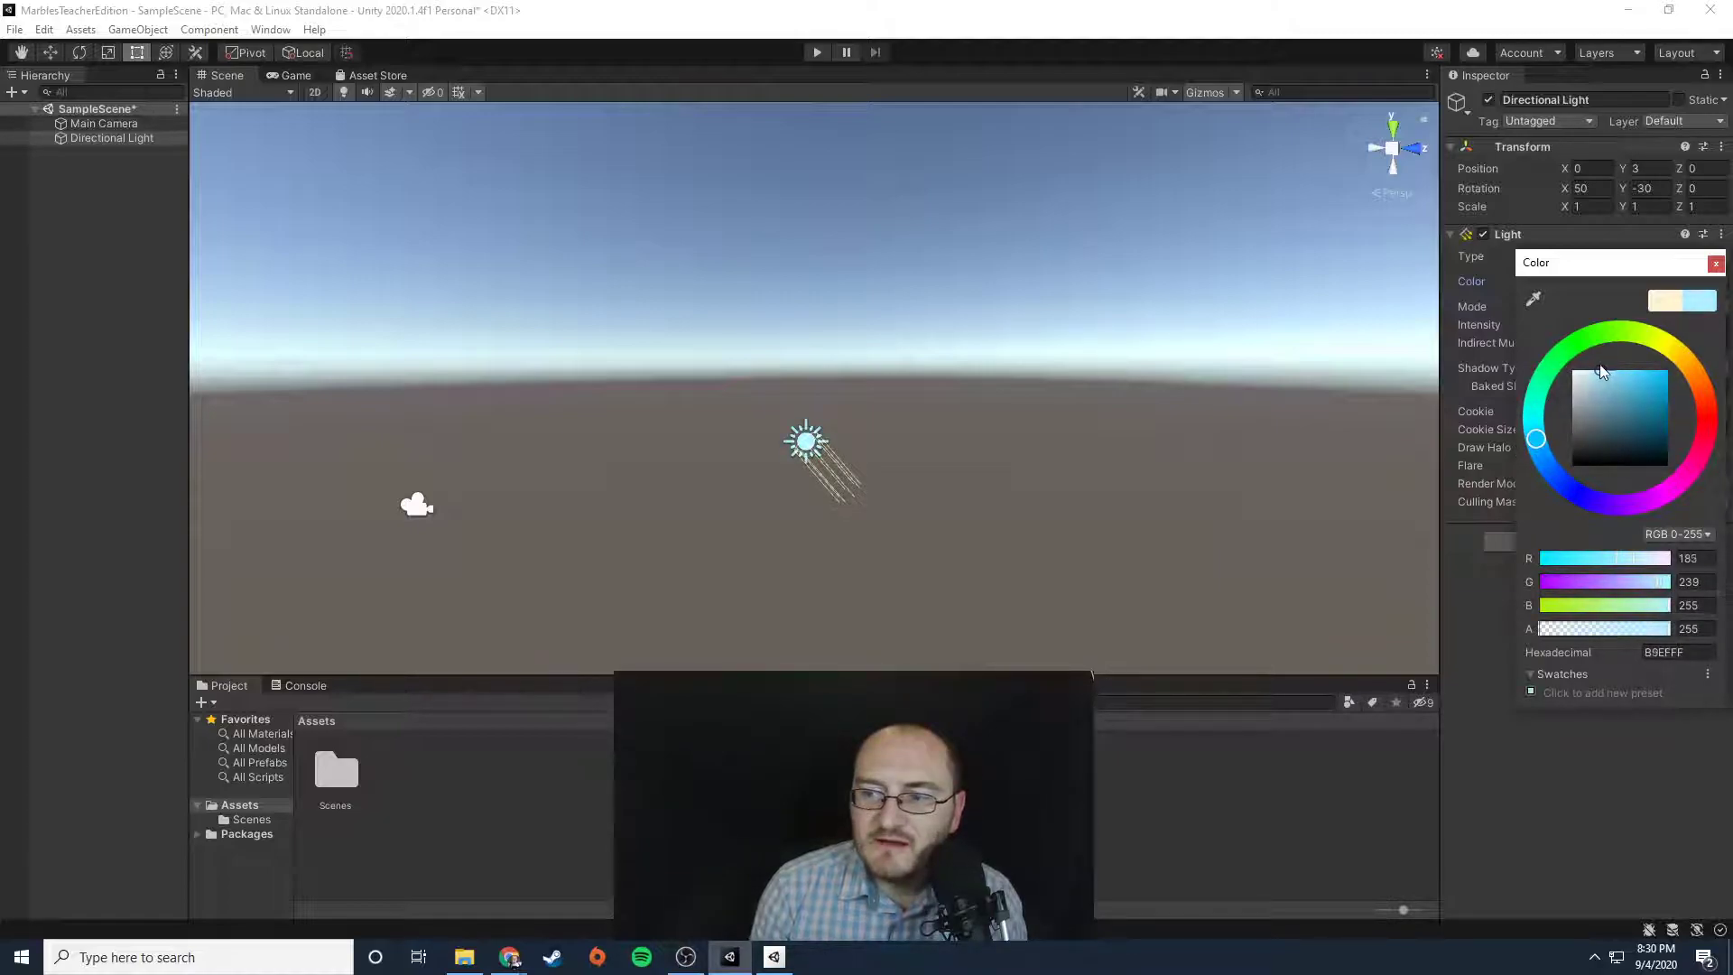
{"action": "left_click", "coordinate": [1716, 263]}
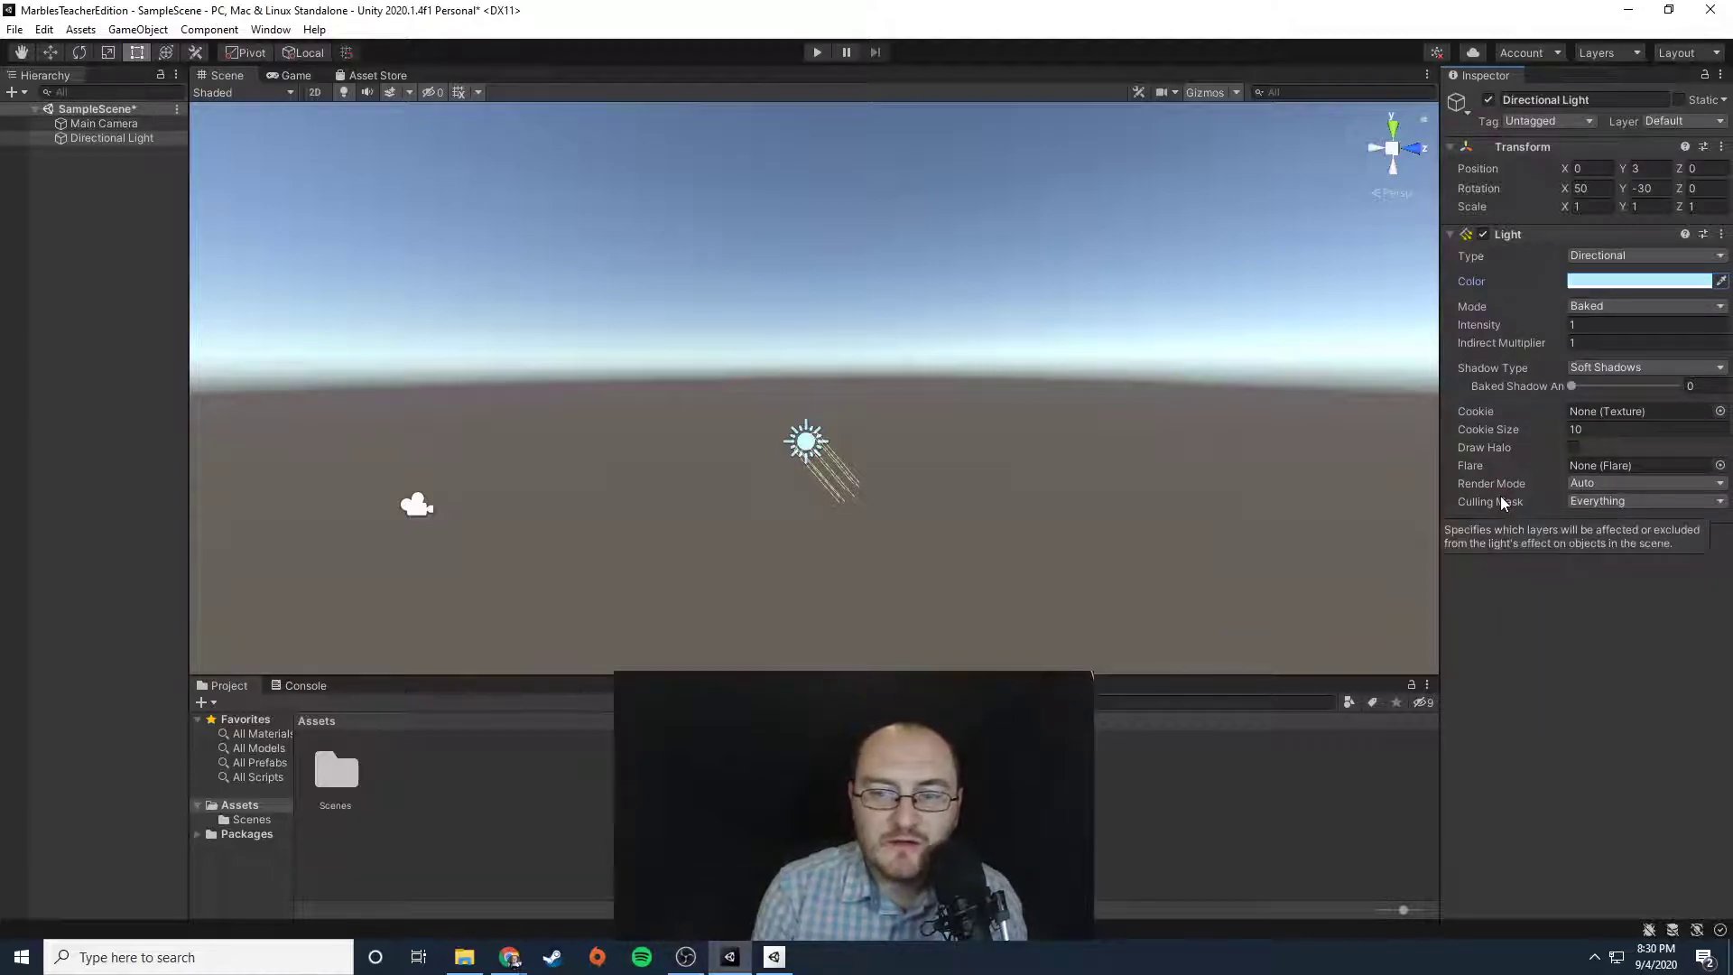
- Set the directional light's mode to Realtime and choose Soft Shadows as its shadow type
{"action": "left_click", "coordinate": [1615, 307]}
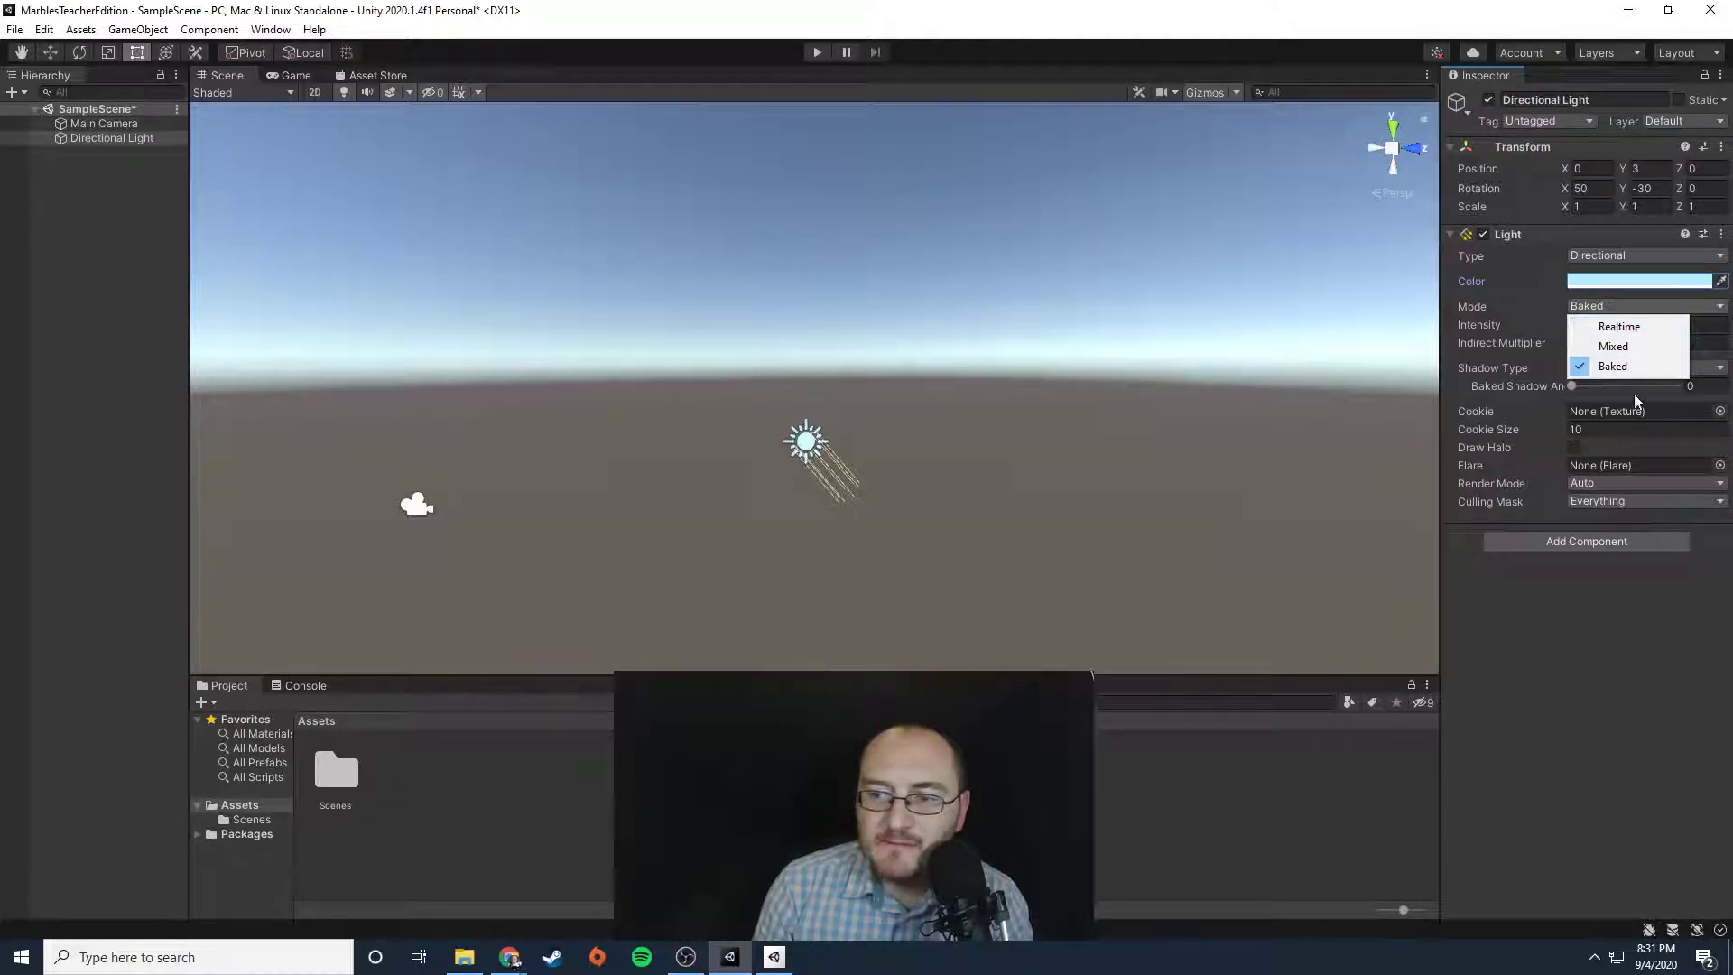
{"action": "left_click", "coordinate": [1620, 326]}
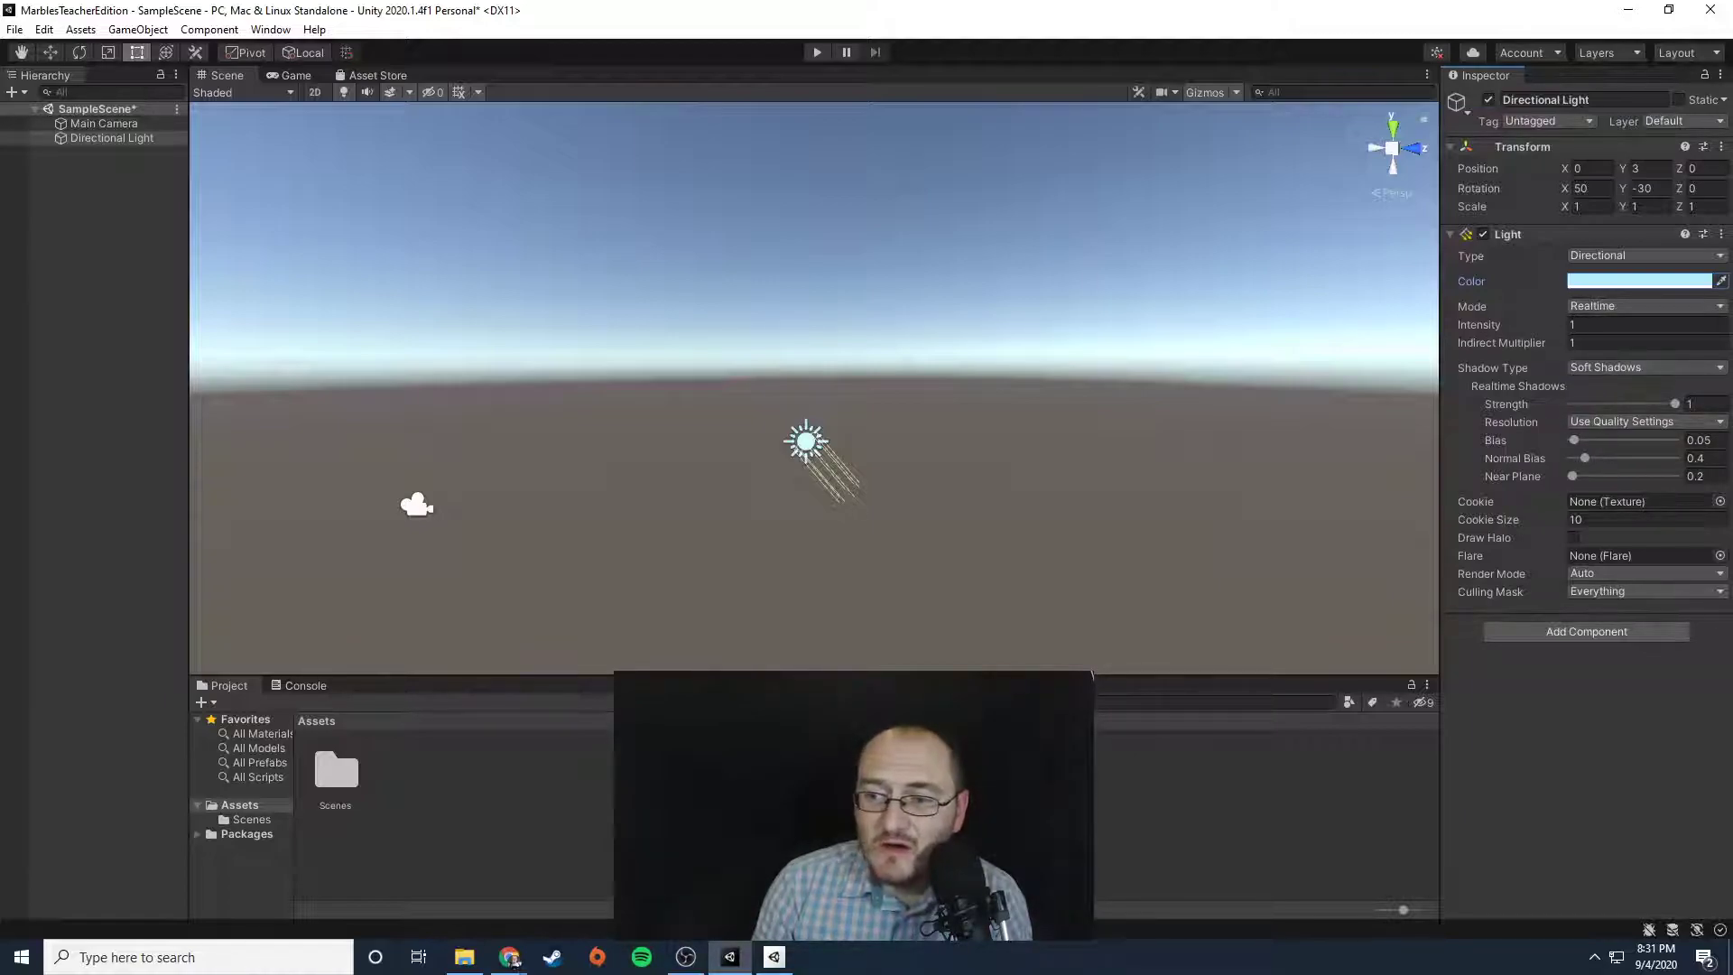
{"action": "left_click", "coordinate": [1625, 369]}
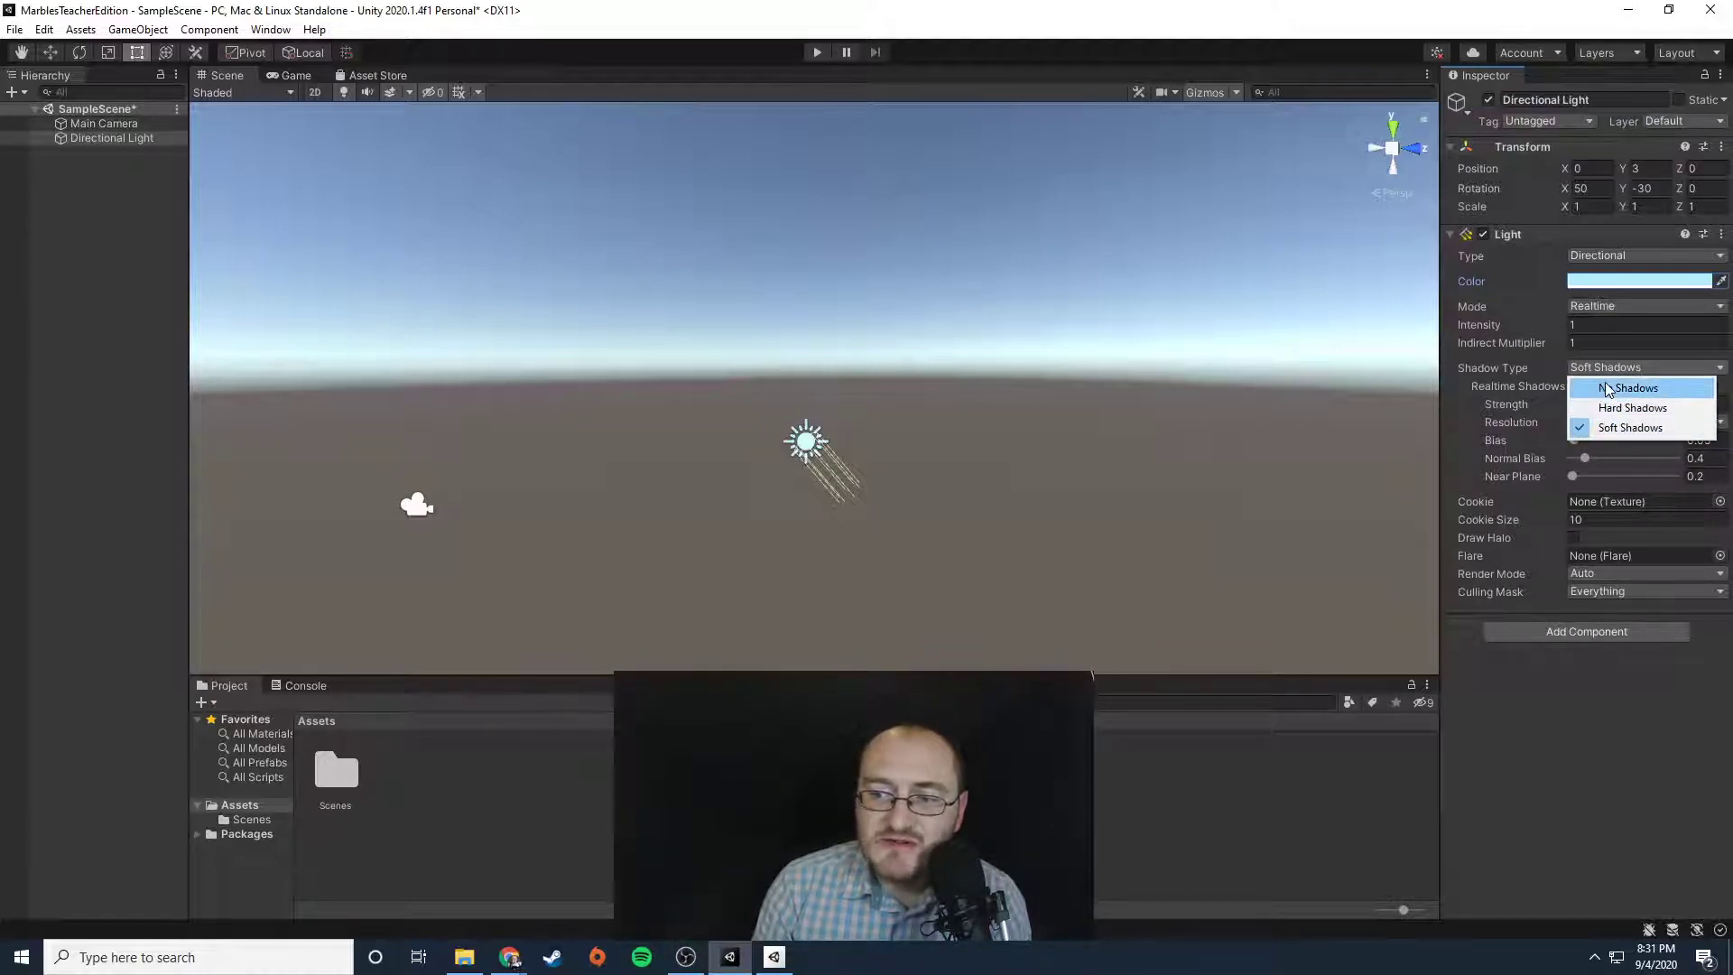
{"action": "left_click", "coordinate": [1607, 429]}
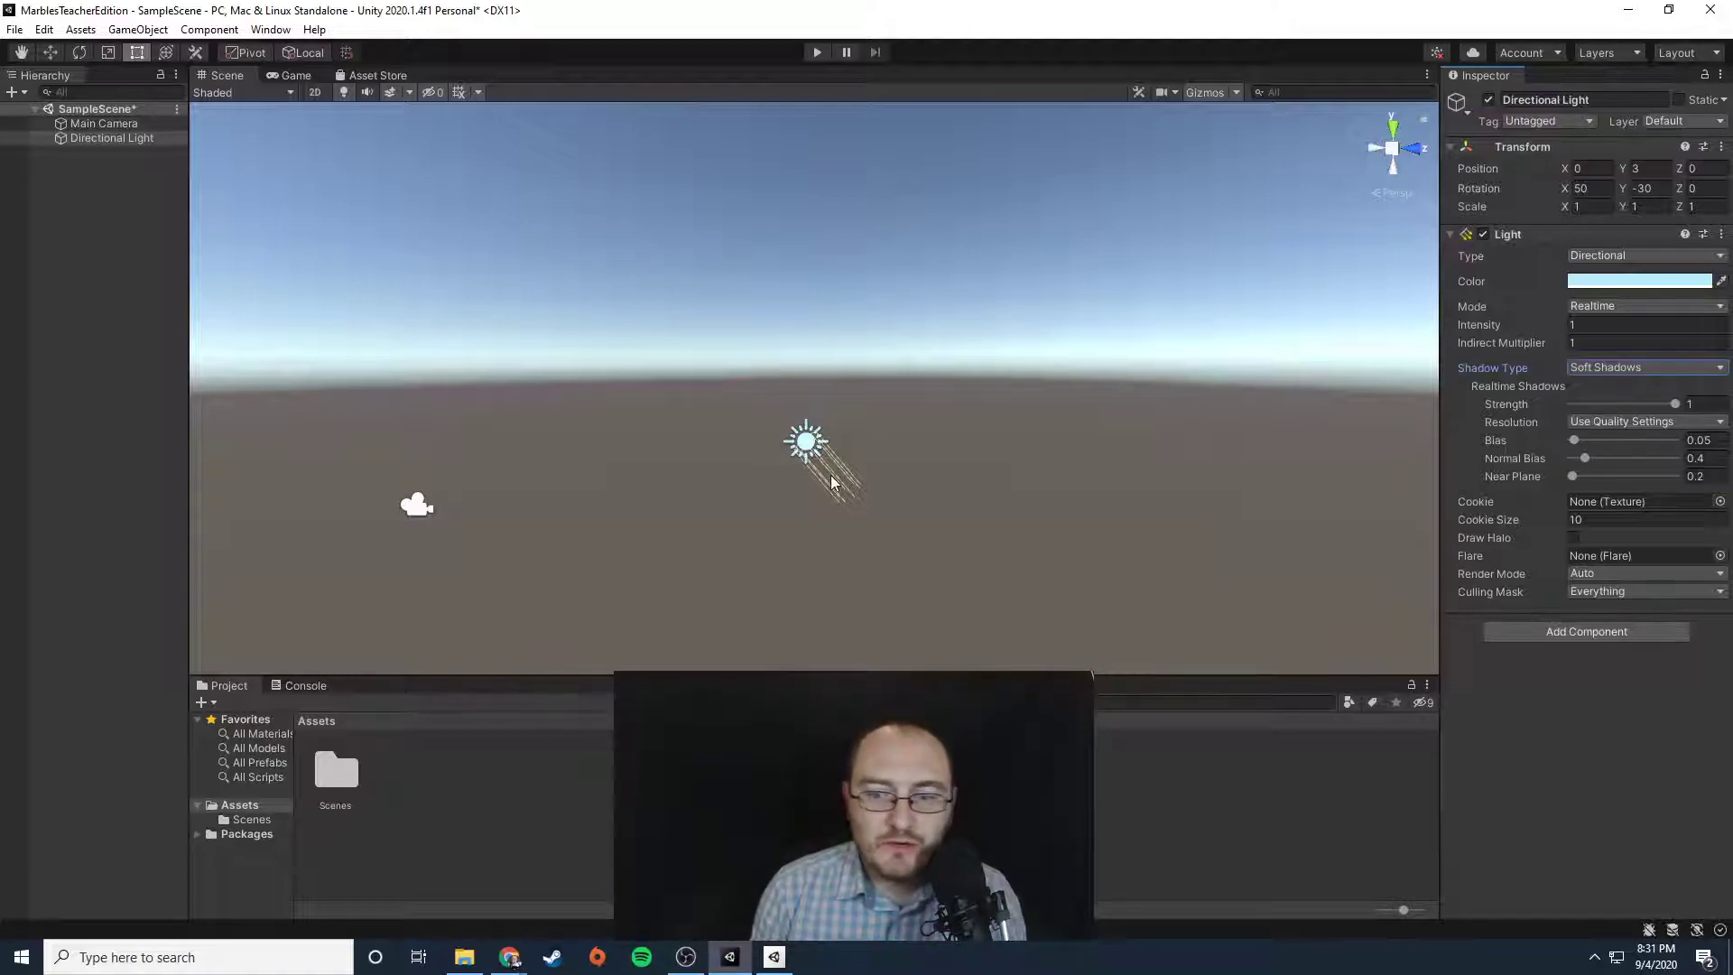
- Add a 3D Plane object to the scene, not parented to the camera or the light
{"action": "right_click_drag", "start_coordinate": [947, 468], "coordinate": [935, 560]}
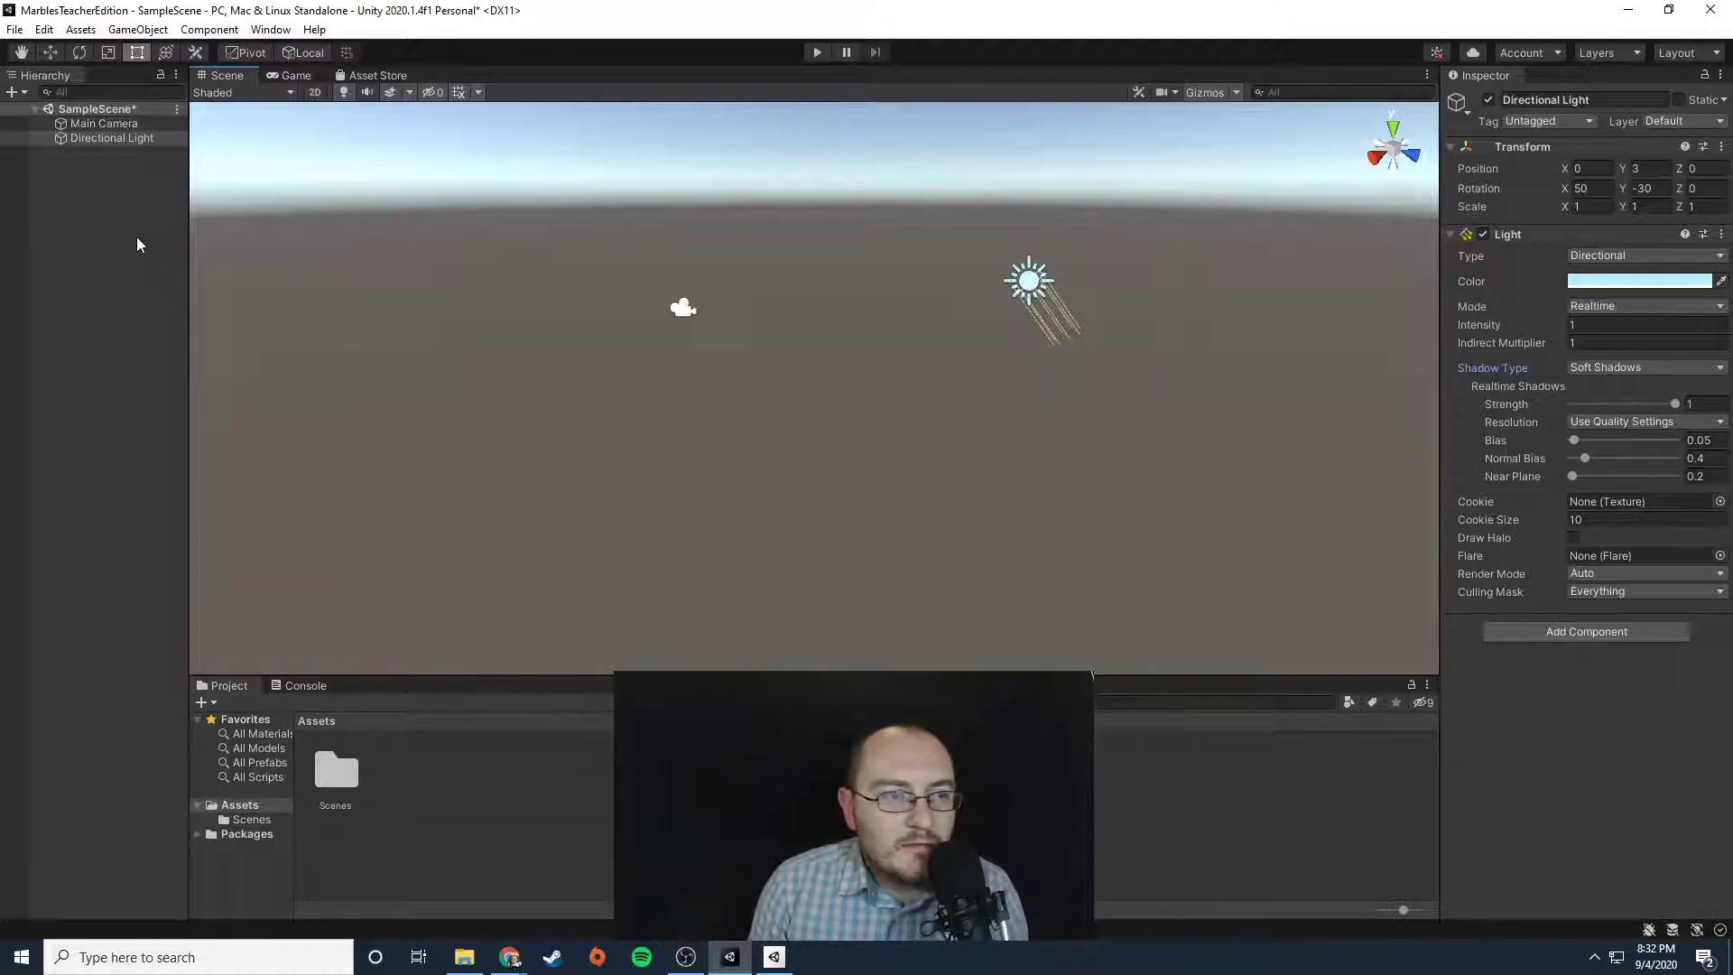
{"action": "left_click", "coordinate": [91, 214]}
{"action": "right_click", "coordinate": [80, 185]}
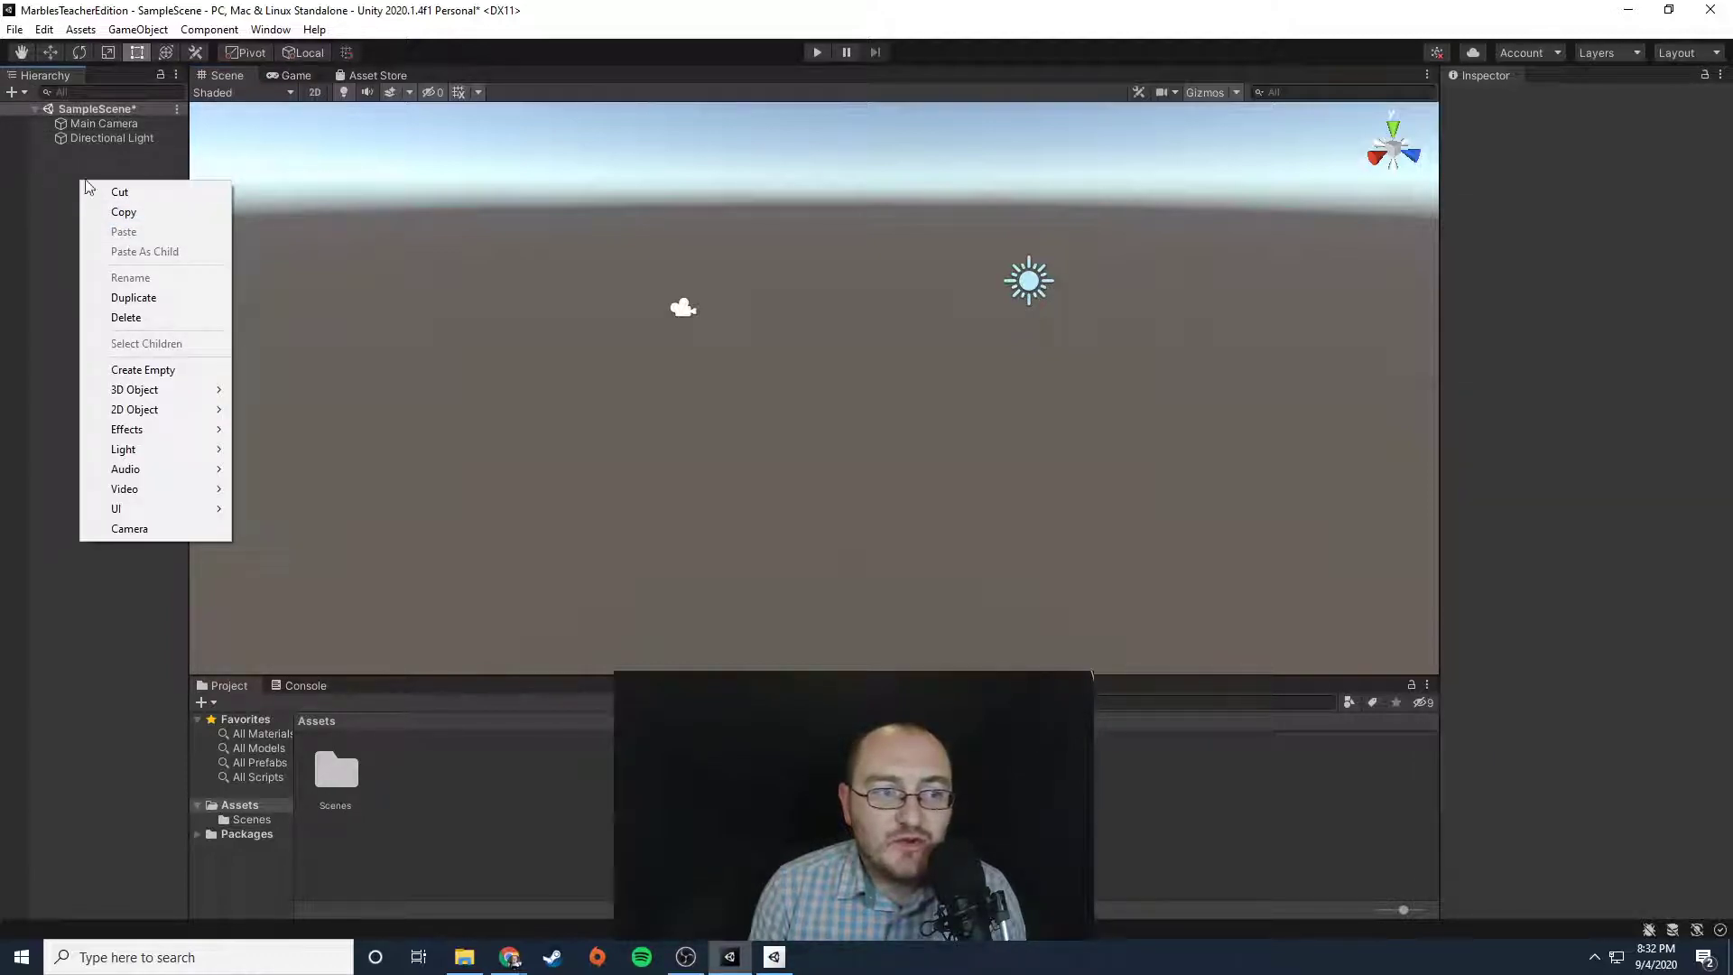
{"action": "mouse_move", "coordinate": [178, 399]}
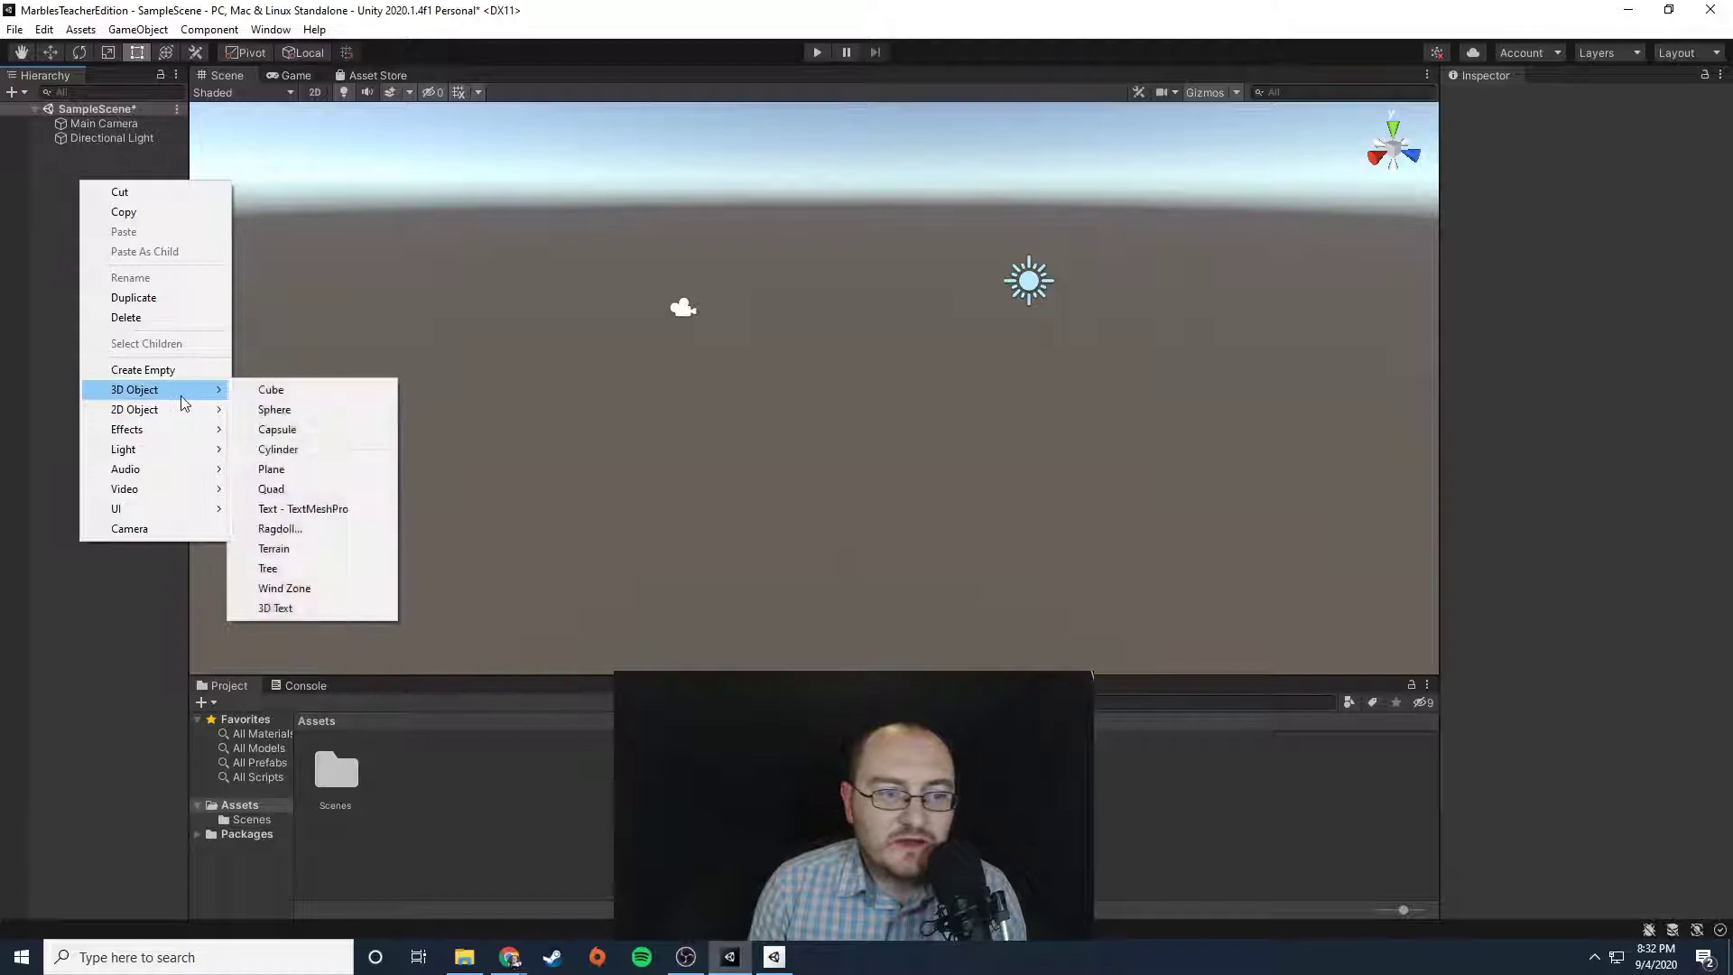
{"action": "left_click", "coordinate": [285, 475]}
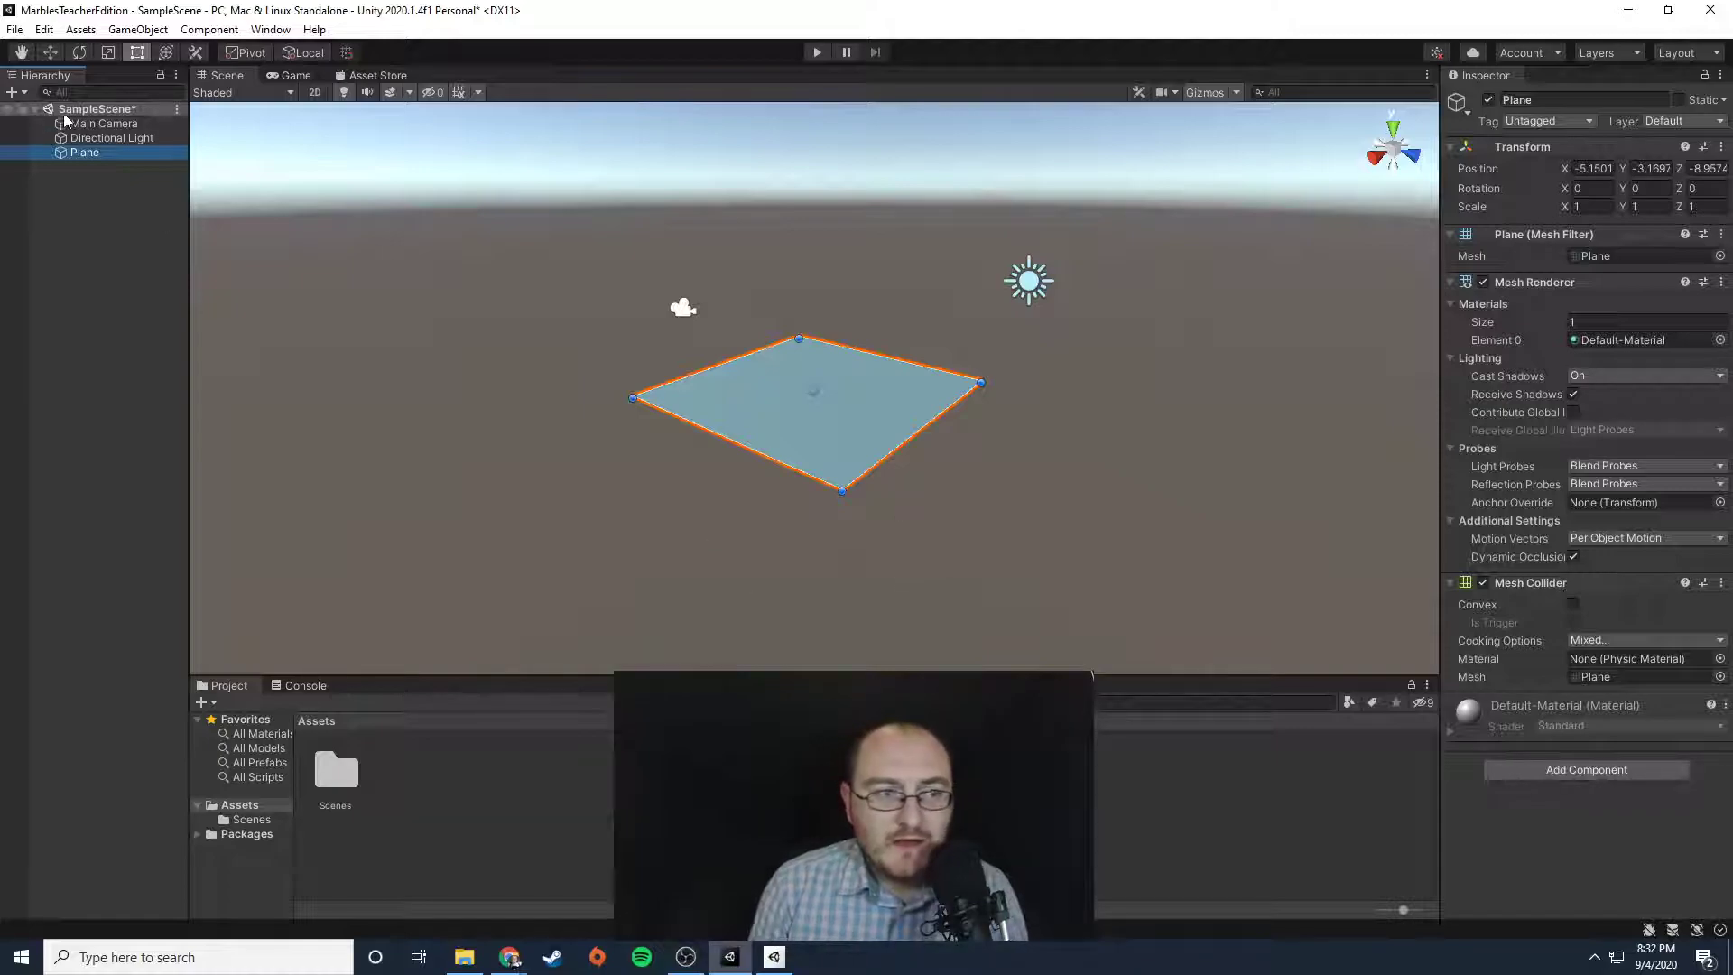
- Check the Main Camera, and slide the plane horizontally to about X -1.66, Z 6.35
{"action": "left_click", "coordinate": [94, 124]}
{"action": "right_click_drag", "start_coordinate": [763, 431], "coordinate": [948, 537]}
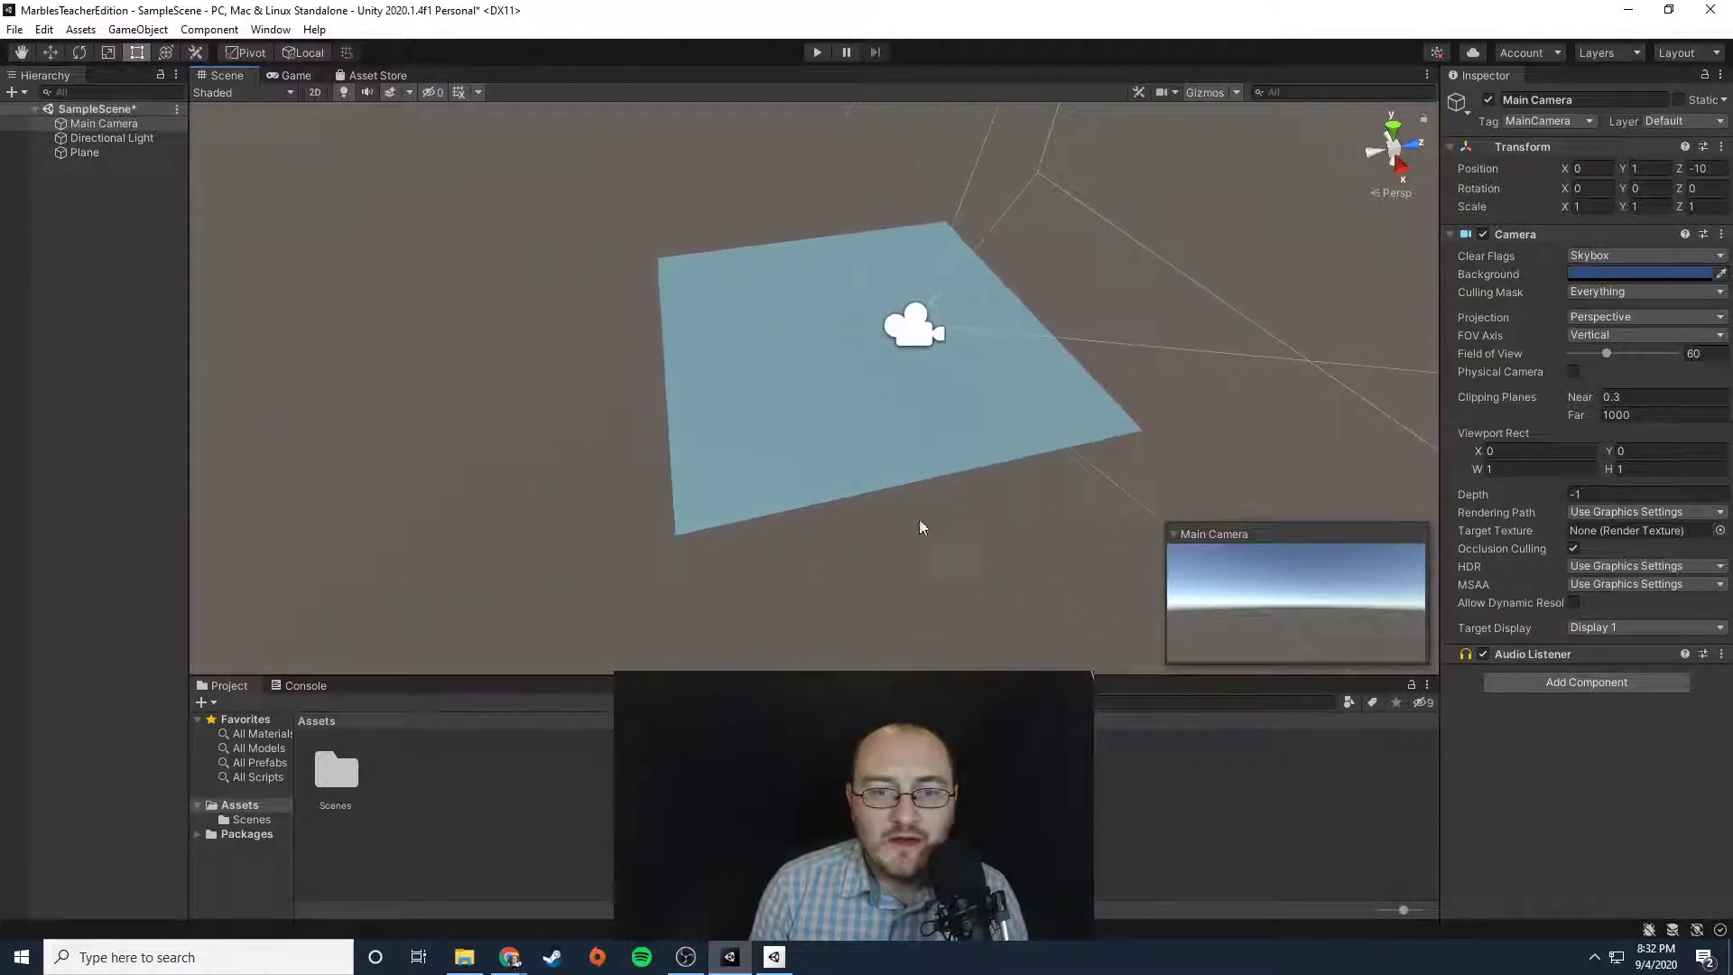
{"action": "left_click", "coordinate": [808, 361]}
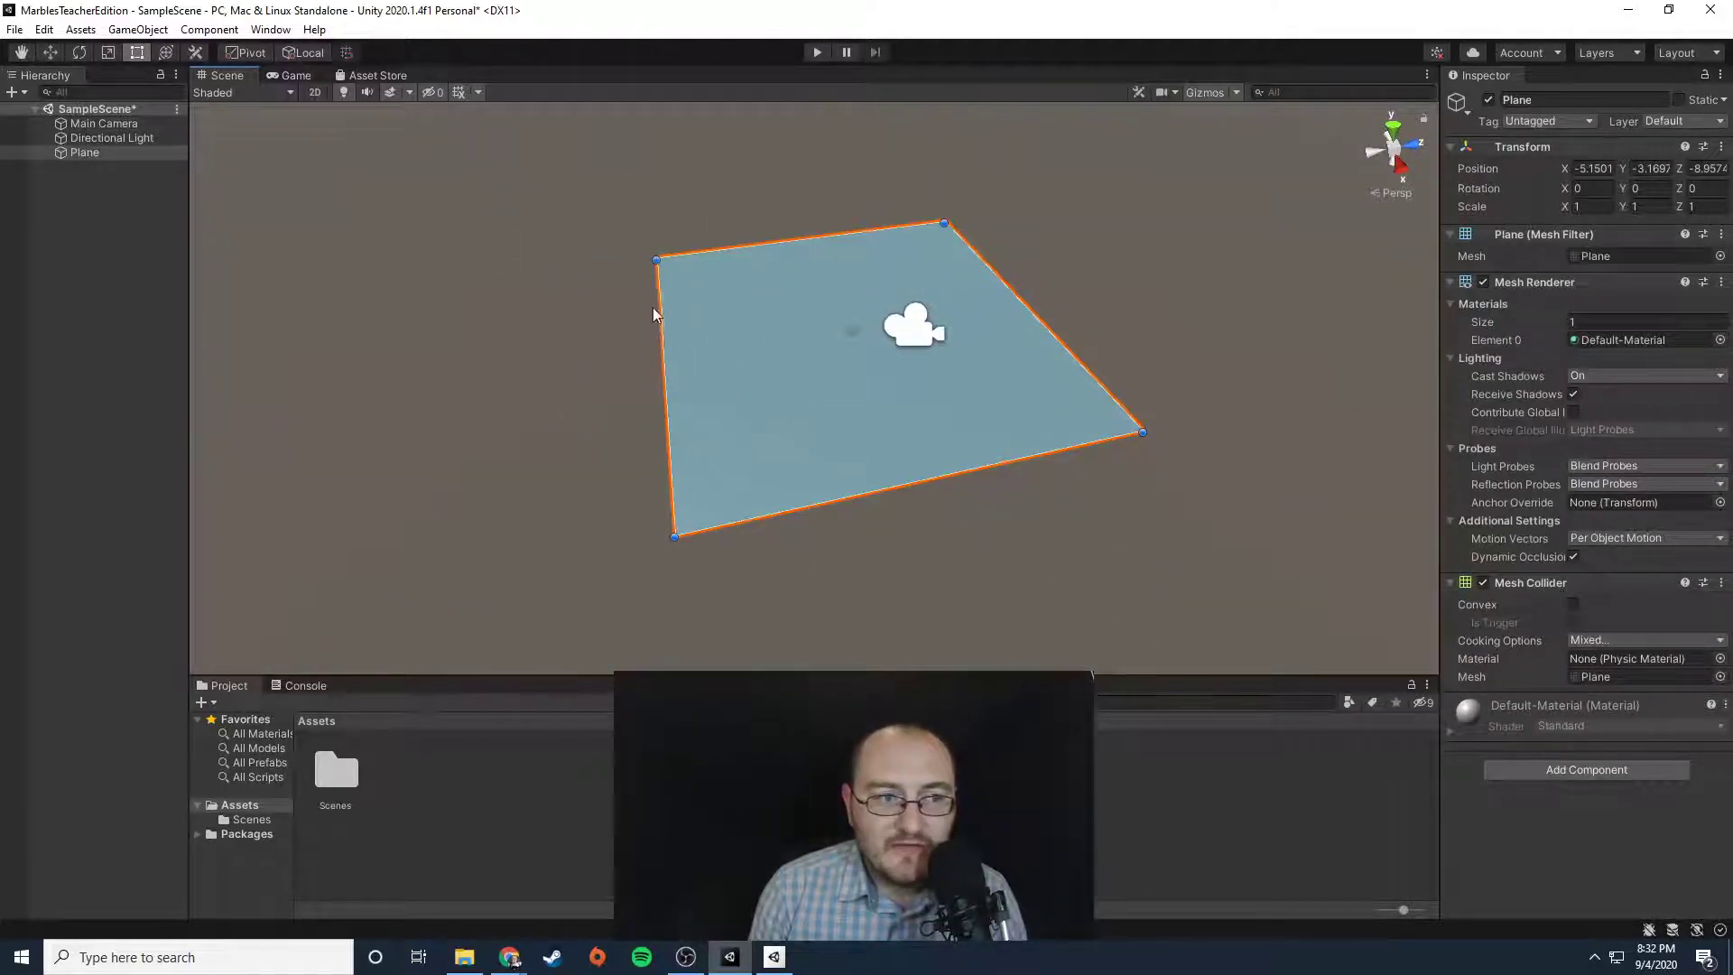
{"action": "left_click_drag", "start_coordinate": [808, 430], "coordinate": [849, 407]}
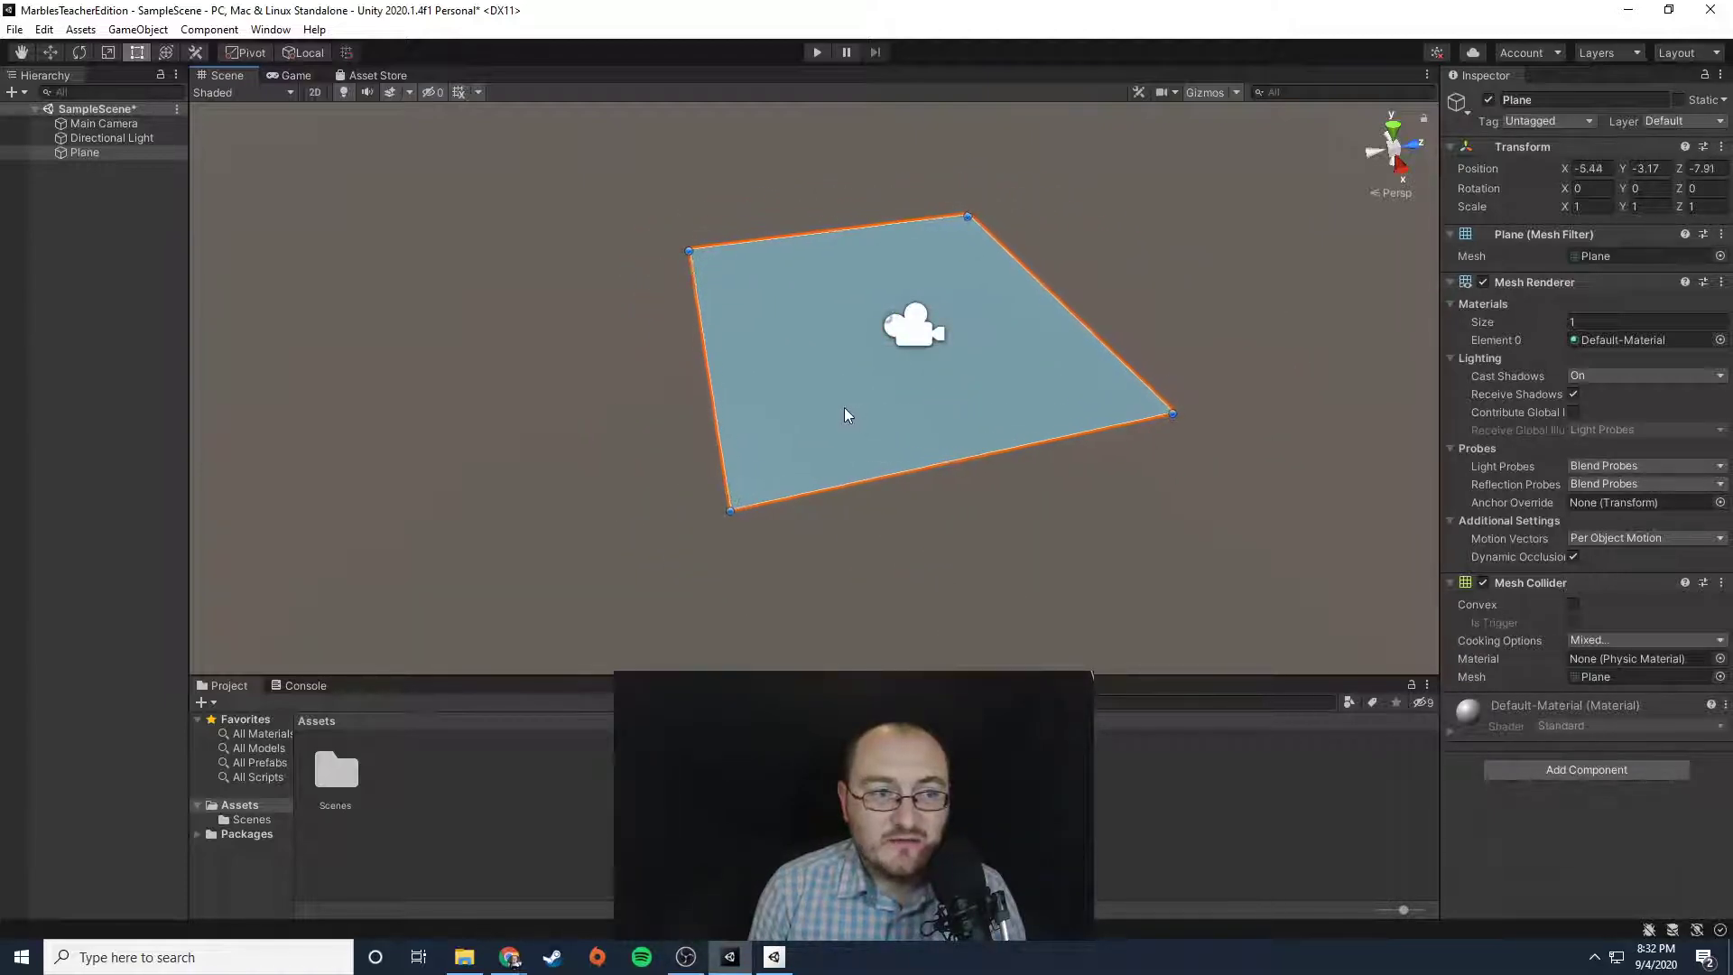
{"action": "left_click_drag", "start_coordinate": [1150, 523], "coordinate": [1334, 491], "text": "alt"}
{"action": "left_click_drag", "start_coordinate": [891, 480], "coordinate": [1106, 361]}
- With the Move tool, shift and raise the plane to about X -1.14, Y -0.73, Z 7.02
{"action": "left_click_drag", "start_coordinate": [1246, 491], "coordinate": [1091, 630], "text": "alt"}
{"action": "scroll", "coordinate": [1017, 655], "scroll_direction": "up", "scroll_amount": 3}
{"action": "left_click", "coordinate": [51, 53]}
{"action": "left_click_drag", "start_coordinate": [1070, 485], "coordinate": [1116, 507], "text": "alt"}
{"action": "right_click_drag", "start_coordinate": [1116, 507], "coordinate": [1118, 518]}
{"action": "right_click_drag", "start_coordinate": [1051, 332], "coordinate": [1060, 265]}
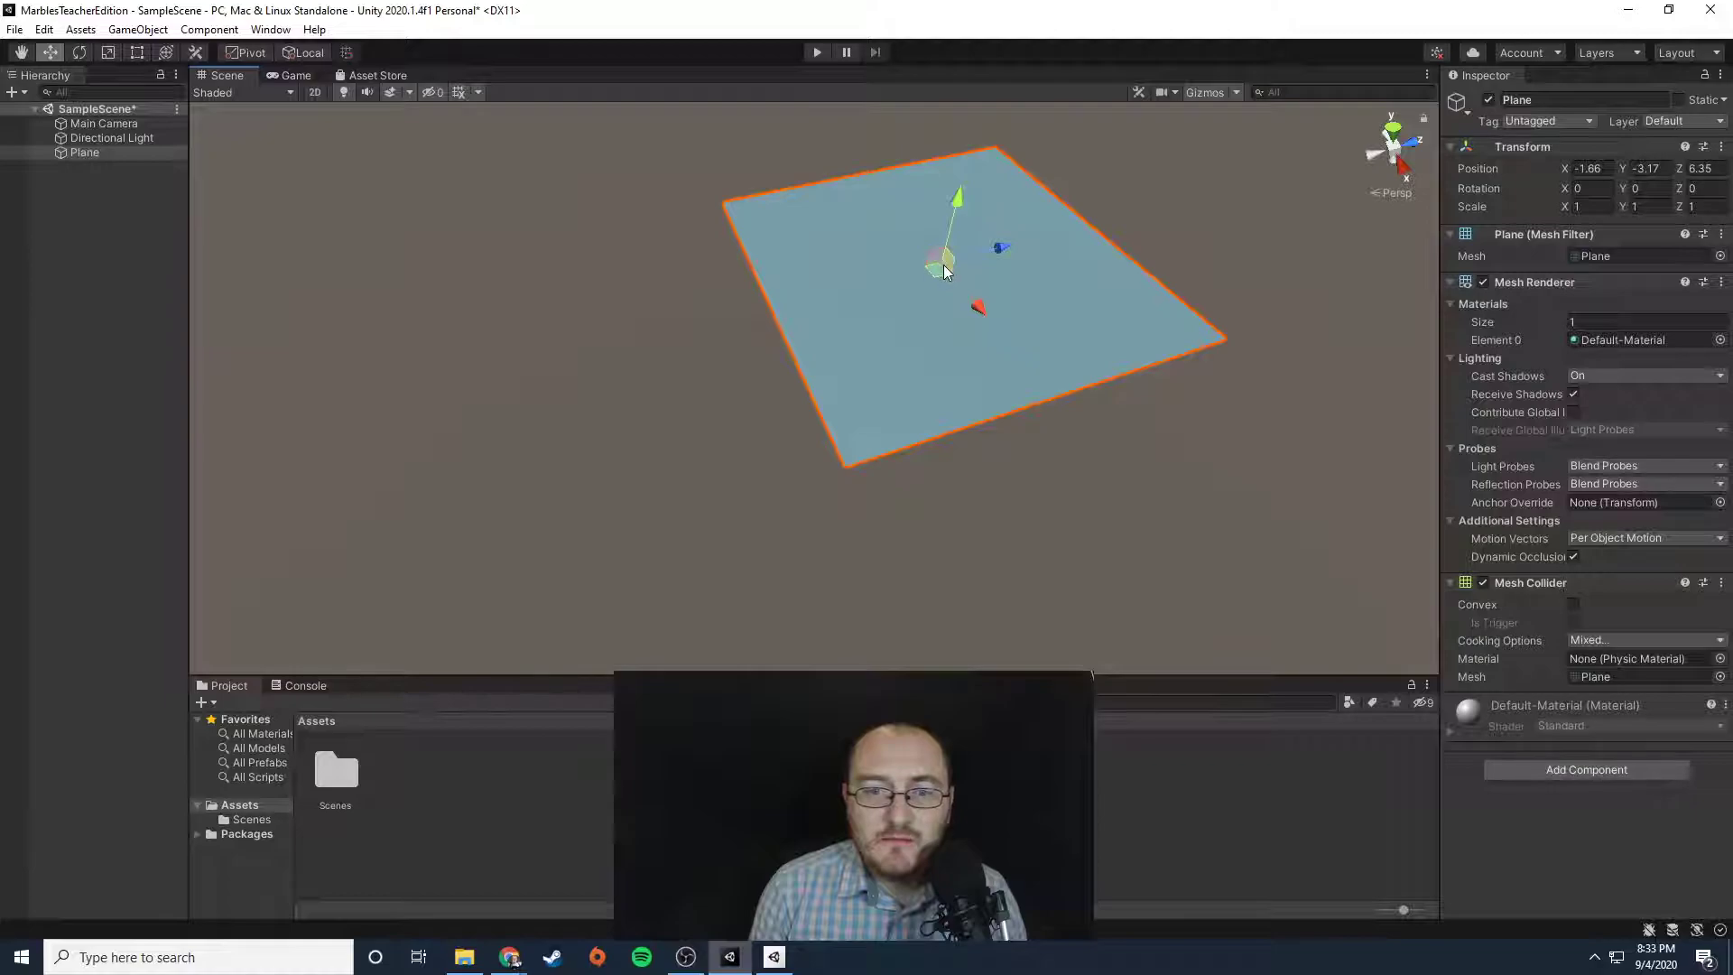
{"action": "left_click_drag", "start_coordinate": [938, 263], "coordinate": [964, 209]}
{"action": "middle_click_drag", "start_coordinate": [1083, 489], "coordinate": [1133, 651]}
{"action": "left_click_drag", "start_coordinate": [1009, 305], "coordinate": [1073, 405]}
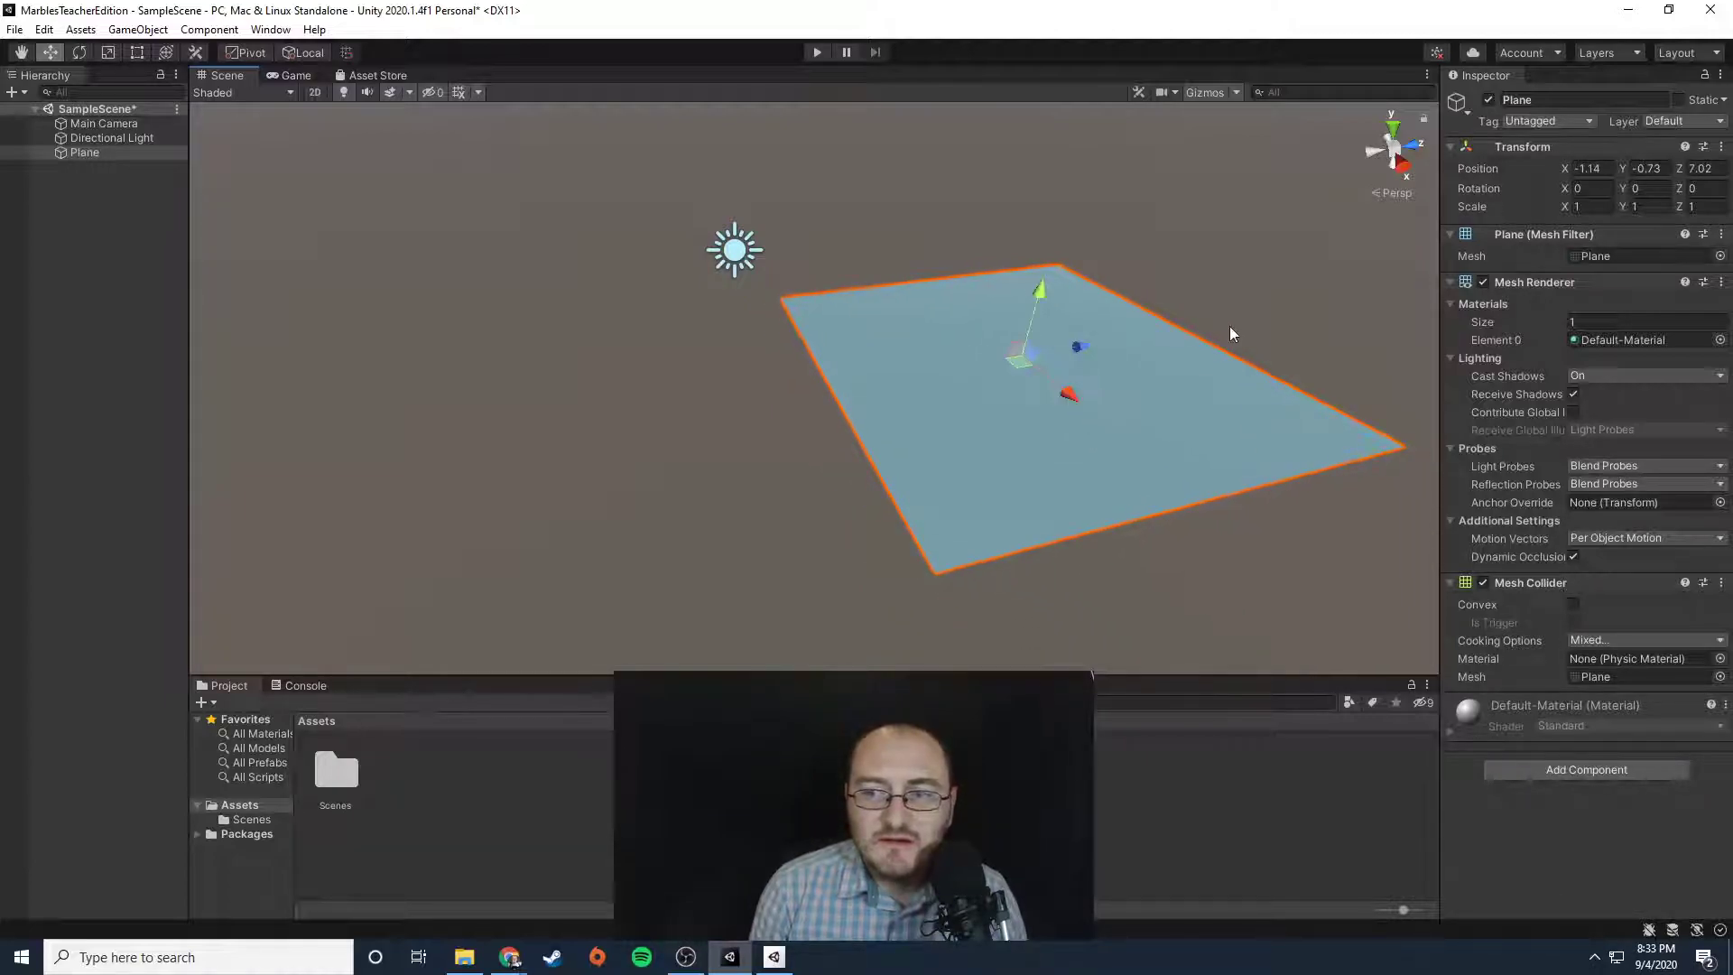
- Set the plane's position to X 0, Y 0, Z 0
{"action": "left_click", "coordinate": [1613, 167]}
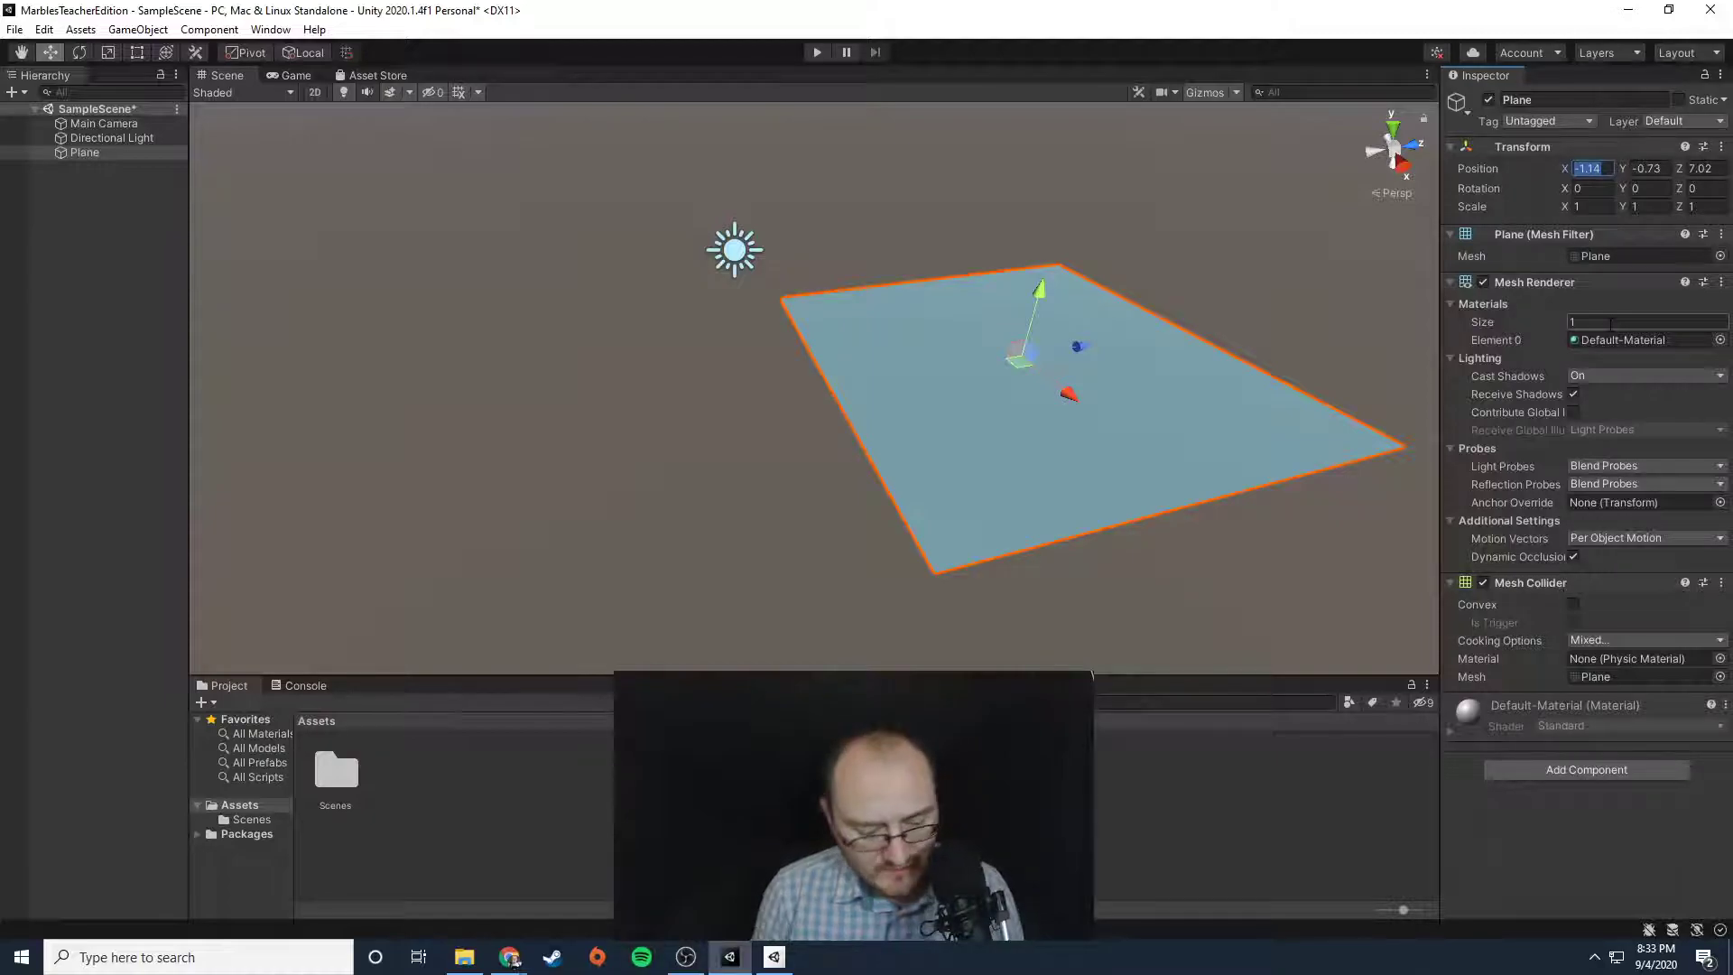
{"action": "type", "text": "0"}
{"action": "key", "text": "Tab"}
{"action": "type", "text": "0"}
{"action": "key", "text": "Tab"}
{"action": "type", "text": "0"}
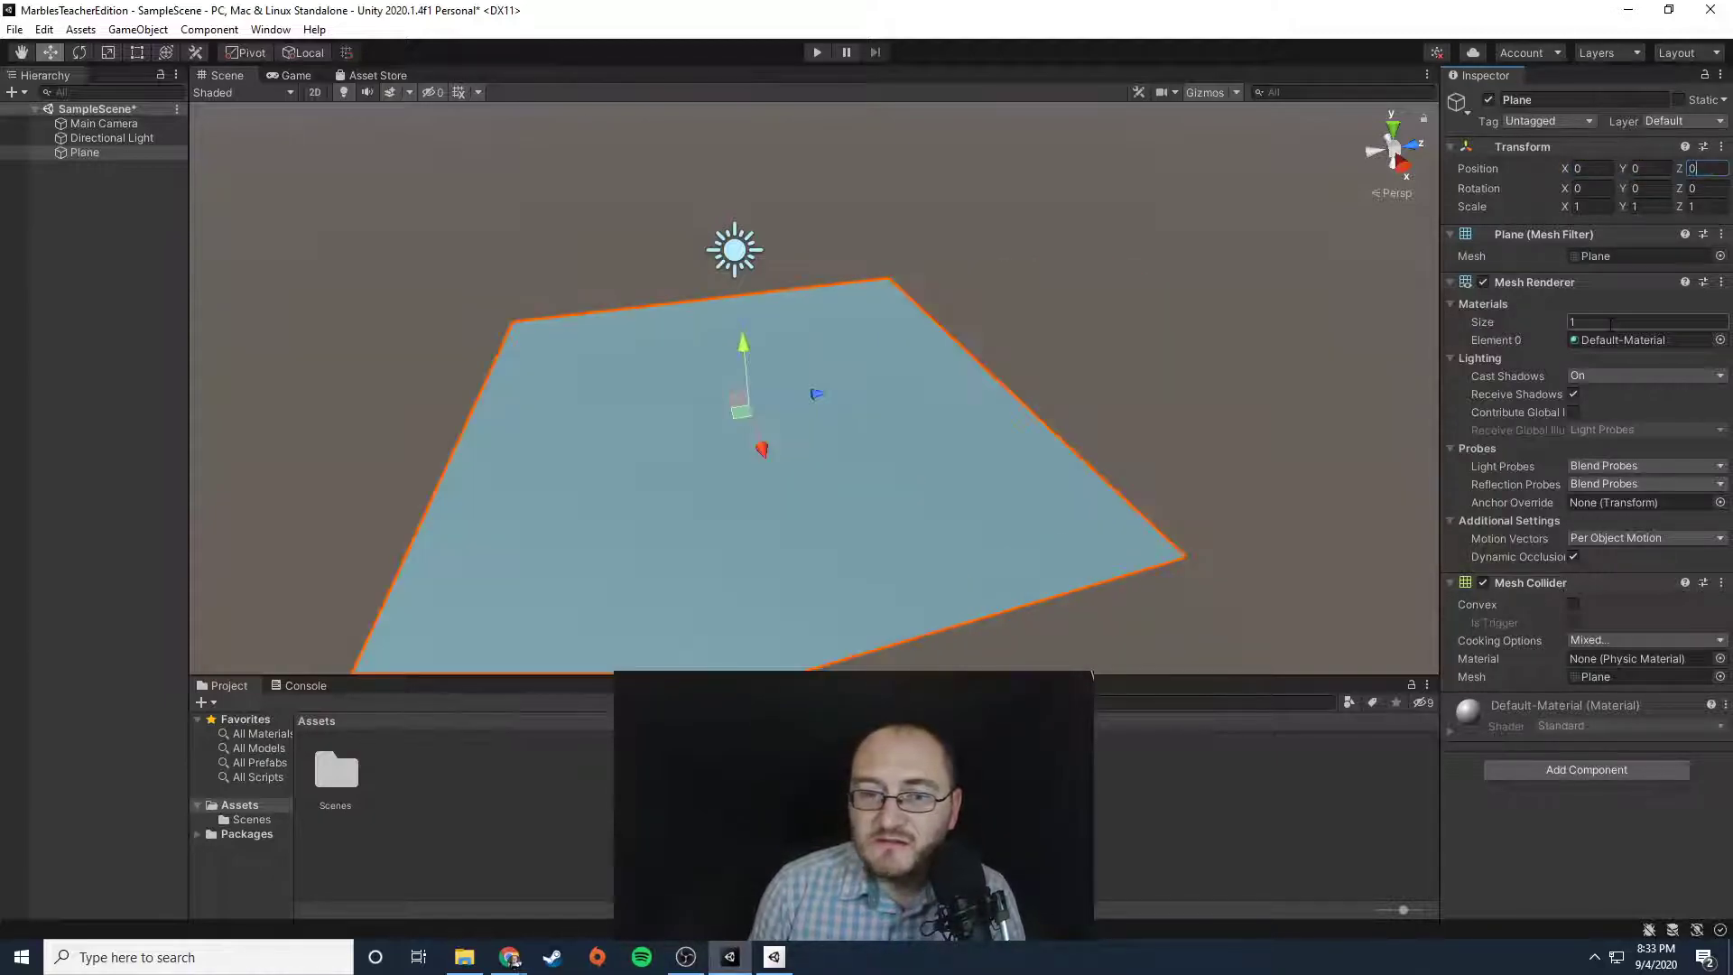
- Move the Main Camera to about Y 2.03, Z -7.53 and tilt it down about 8.6 degrees toward the plane
{"action": "left_click", "coordinate": [114, 124]}
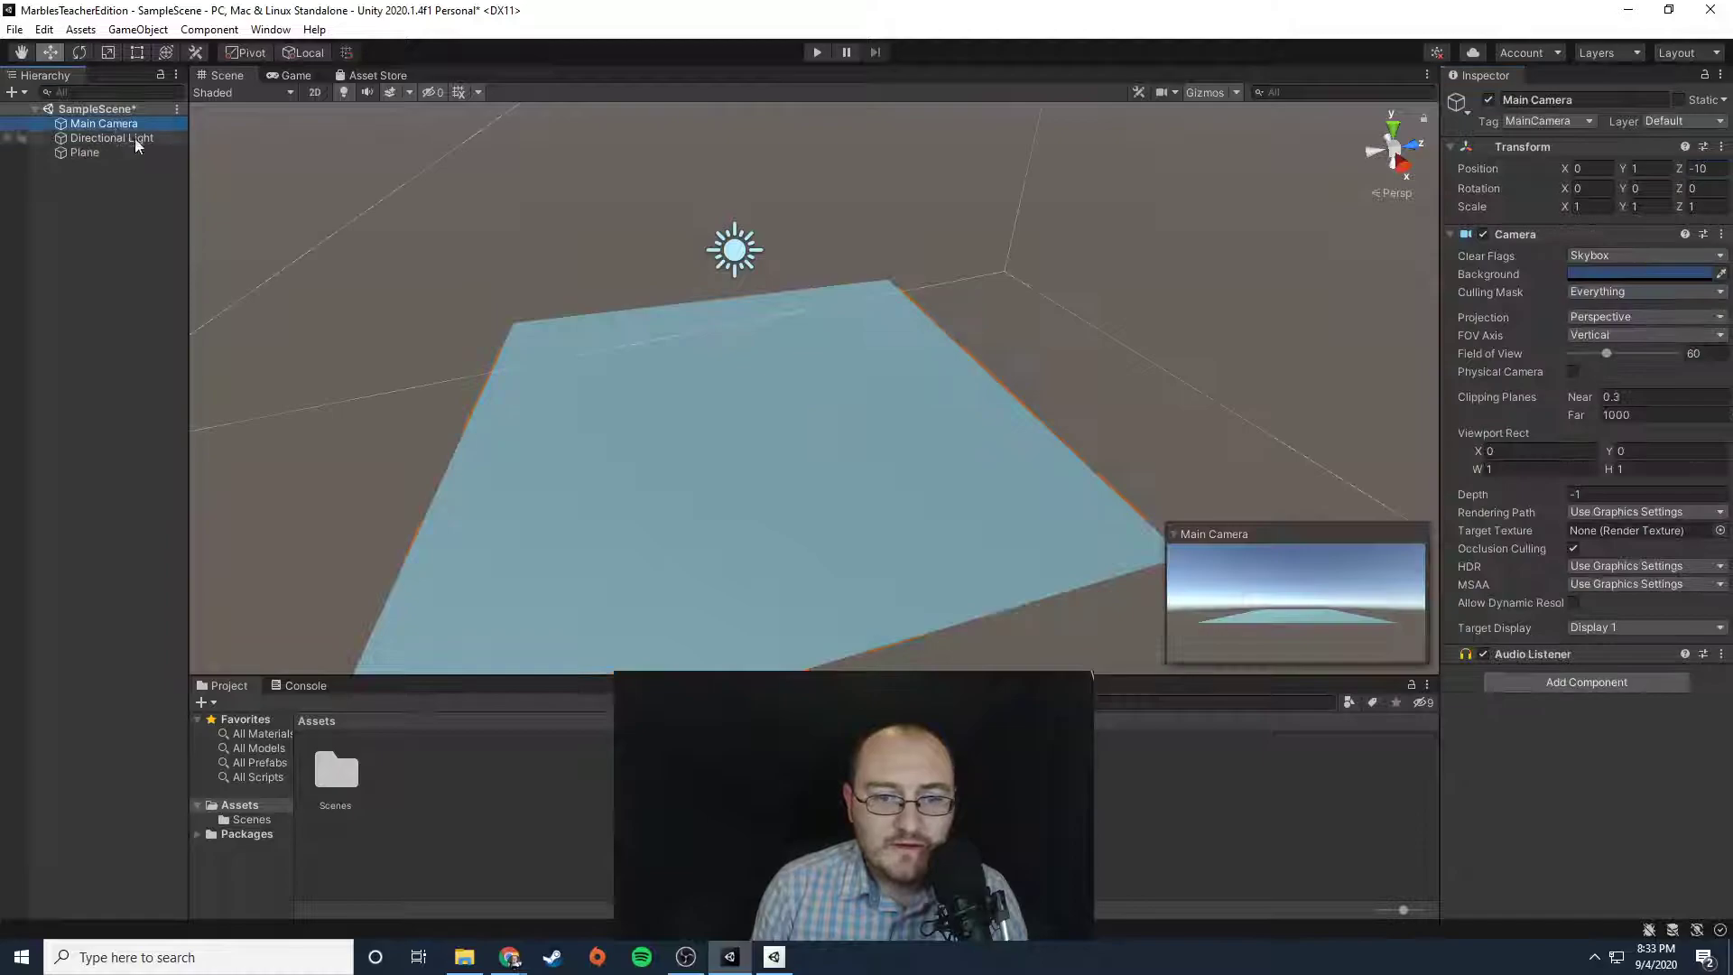
{"action": "right_click_drag", "start_coordinate": [620, 497], "coordinate": [1000, 665]}
{"action": "right_click_drag", "start_coordinate": [794, 435], "coordinate": [506, 317]}
{"action": "key", "text": "s"}
{"action": "left_click_drag", "start_coordinate": [474, 316], "coordinate": [551, 250]}
{"action": "left_click", "coordinate": [79, 52]}
{"action": "left_click", "coordinate": [48, 53]}
{"action": "left_click_drag", "start_coordinate": [547, 311], "coordinate": [637, 258]}
{"action": "left_click", "coordinate": [80, 52]}
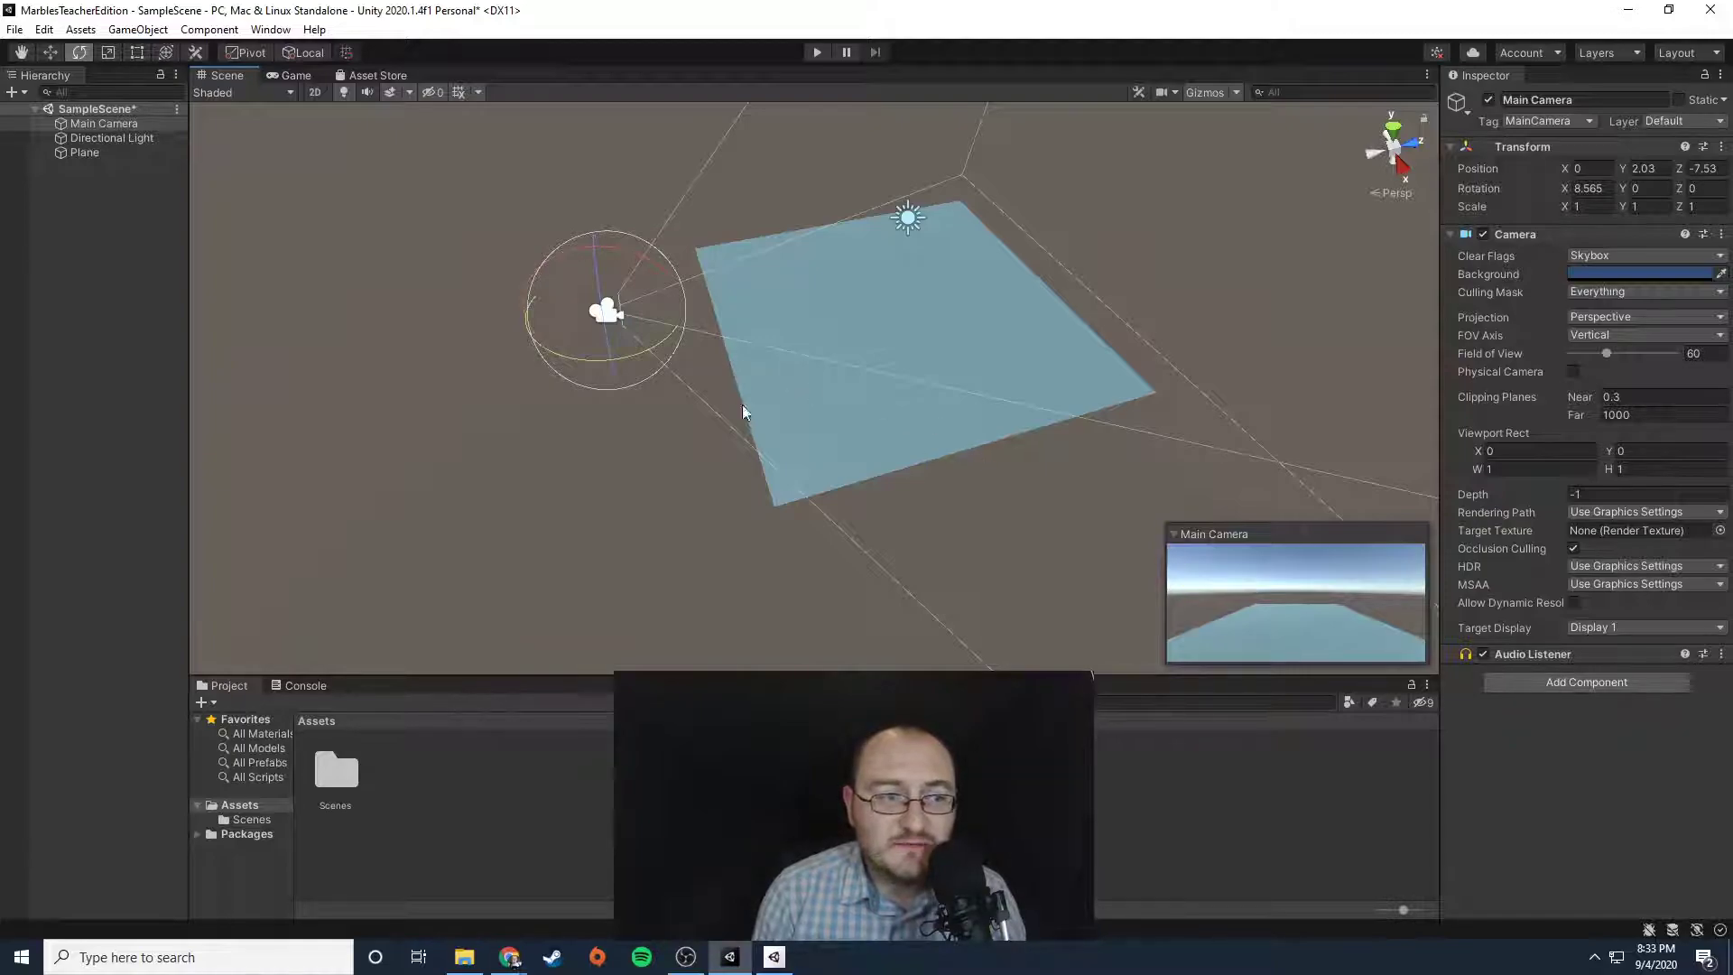
- Add a 3D Cube object to the scene
{"action": "right_click", "coordinate": [69, 203]}
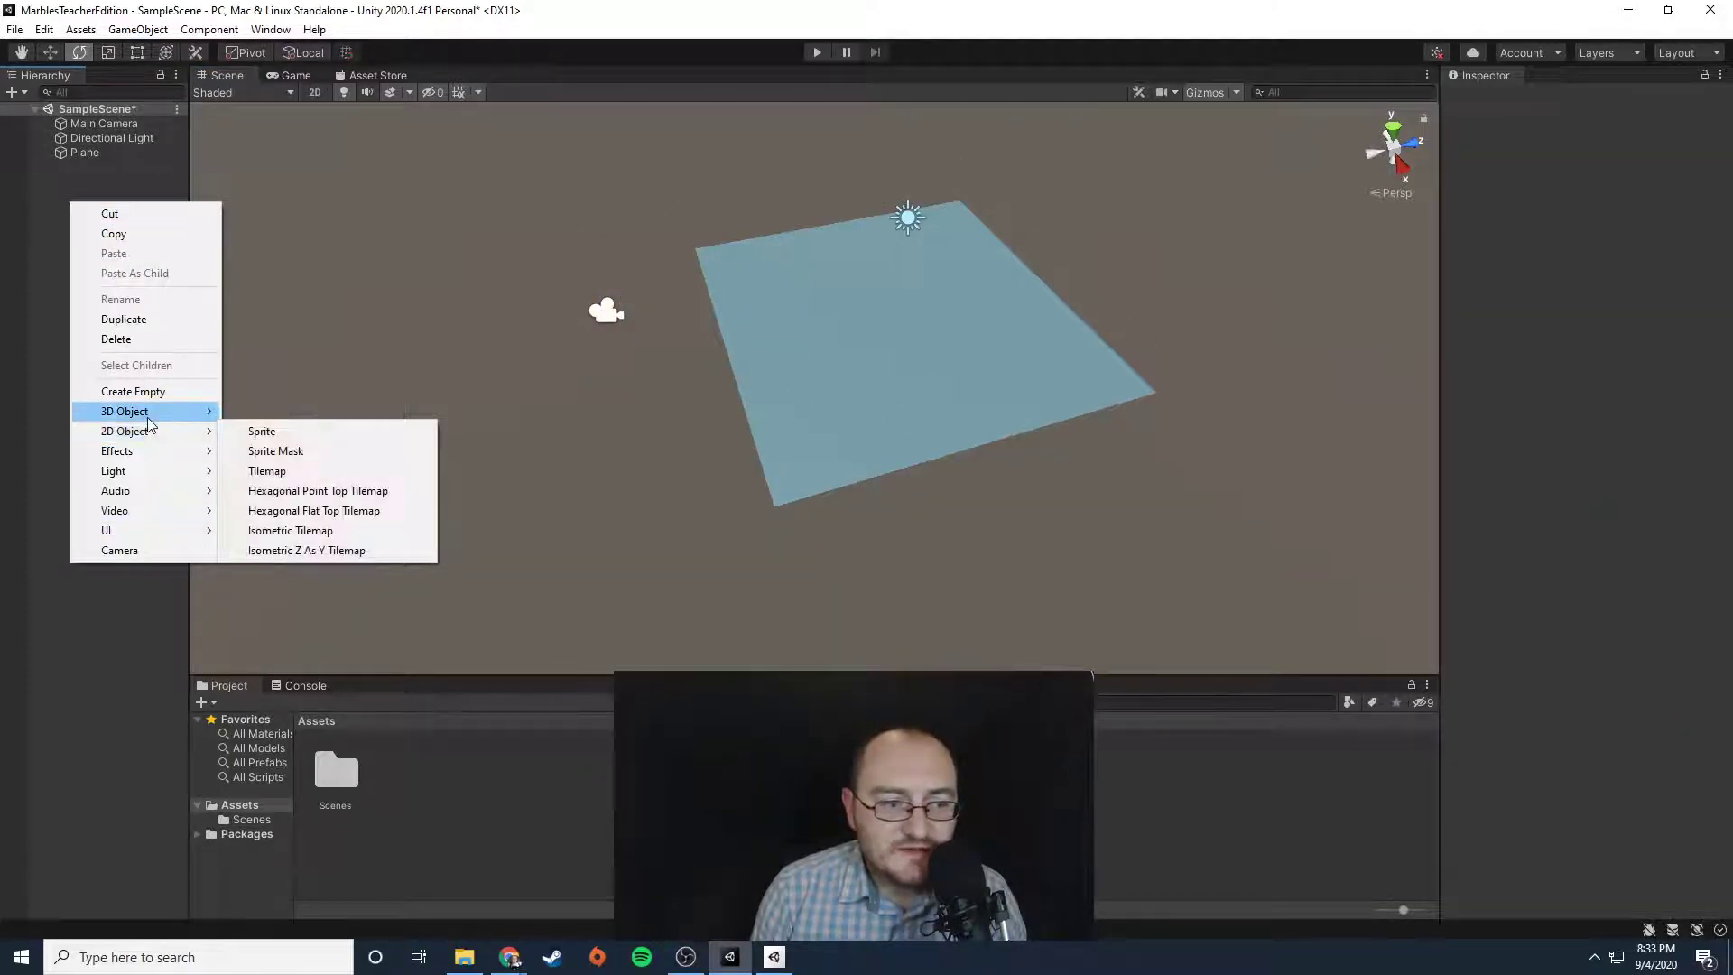
{"action": "mouse_move", "coordinate": [150, 421]}
{"action": "left_click", "coordinate": [269, 413]}
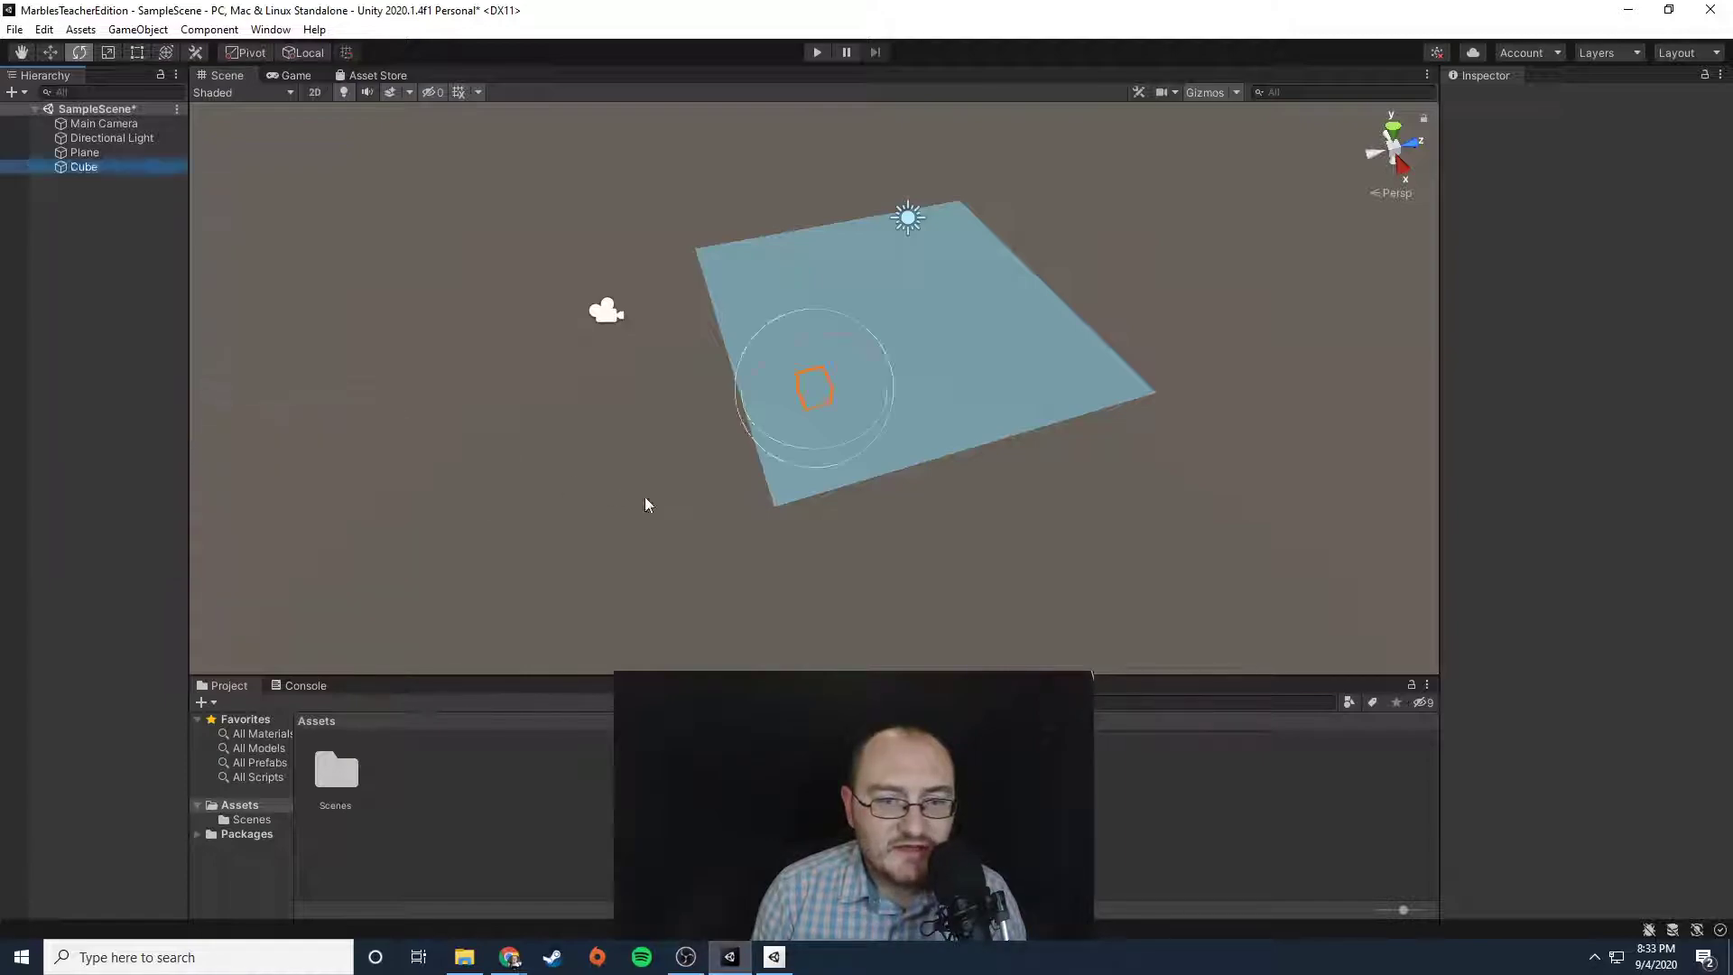
- Set the cube's position to X 0, Y 0, Z 0 and frame it in the scene
{"action": "right_click_drag", "start_coordinate": [657, 533], "coordinate": [725, 305]}
{"action": "key", "text": "a"}
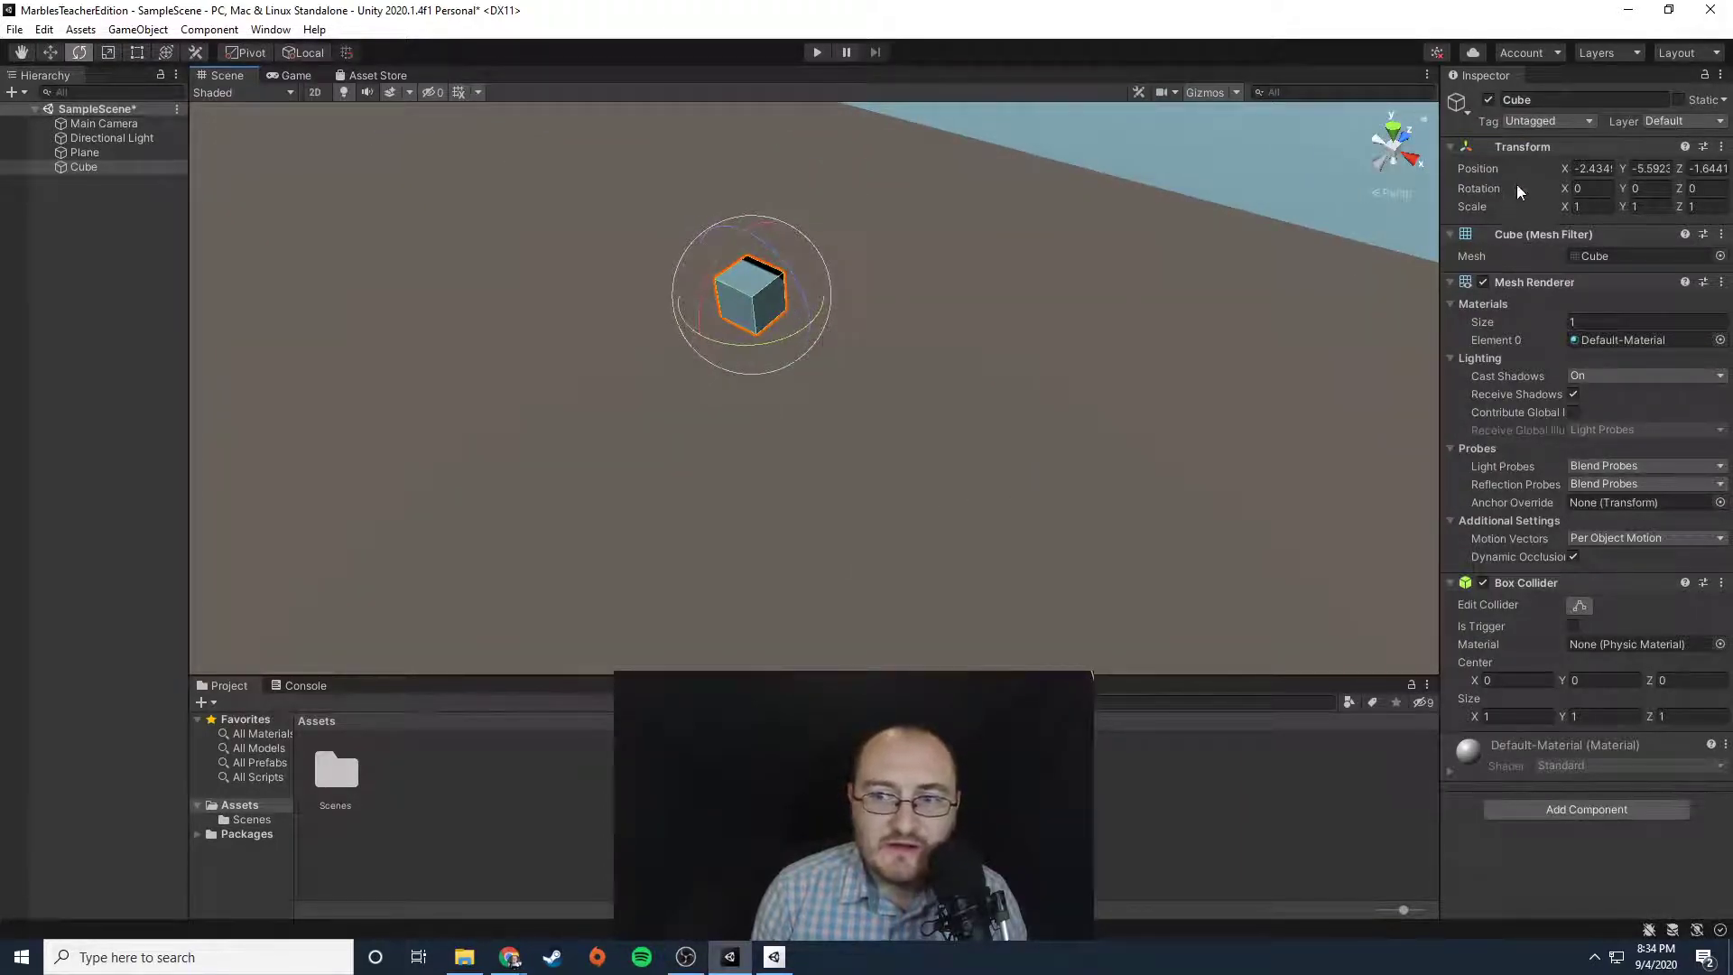
{"action": "type", "text": "0"}
{"action": "key", "text": "Tab"}
{"action": "type", "text": "0"}
{"action": "key", "text": "Tab"}
{"action": "right_click_drag", "start_coordinate": [1219, 349], "coordinate": [952, 341]}
{"action": "key", "text": "f"}
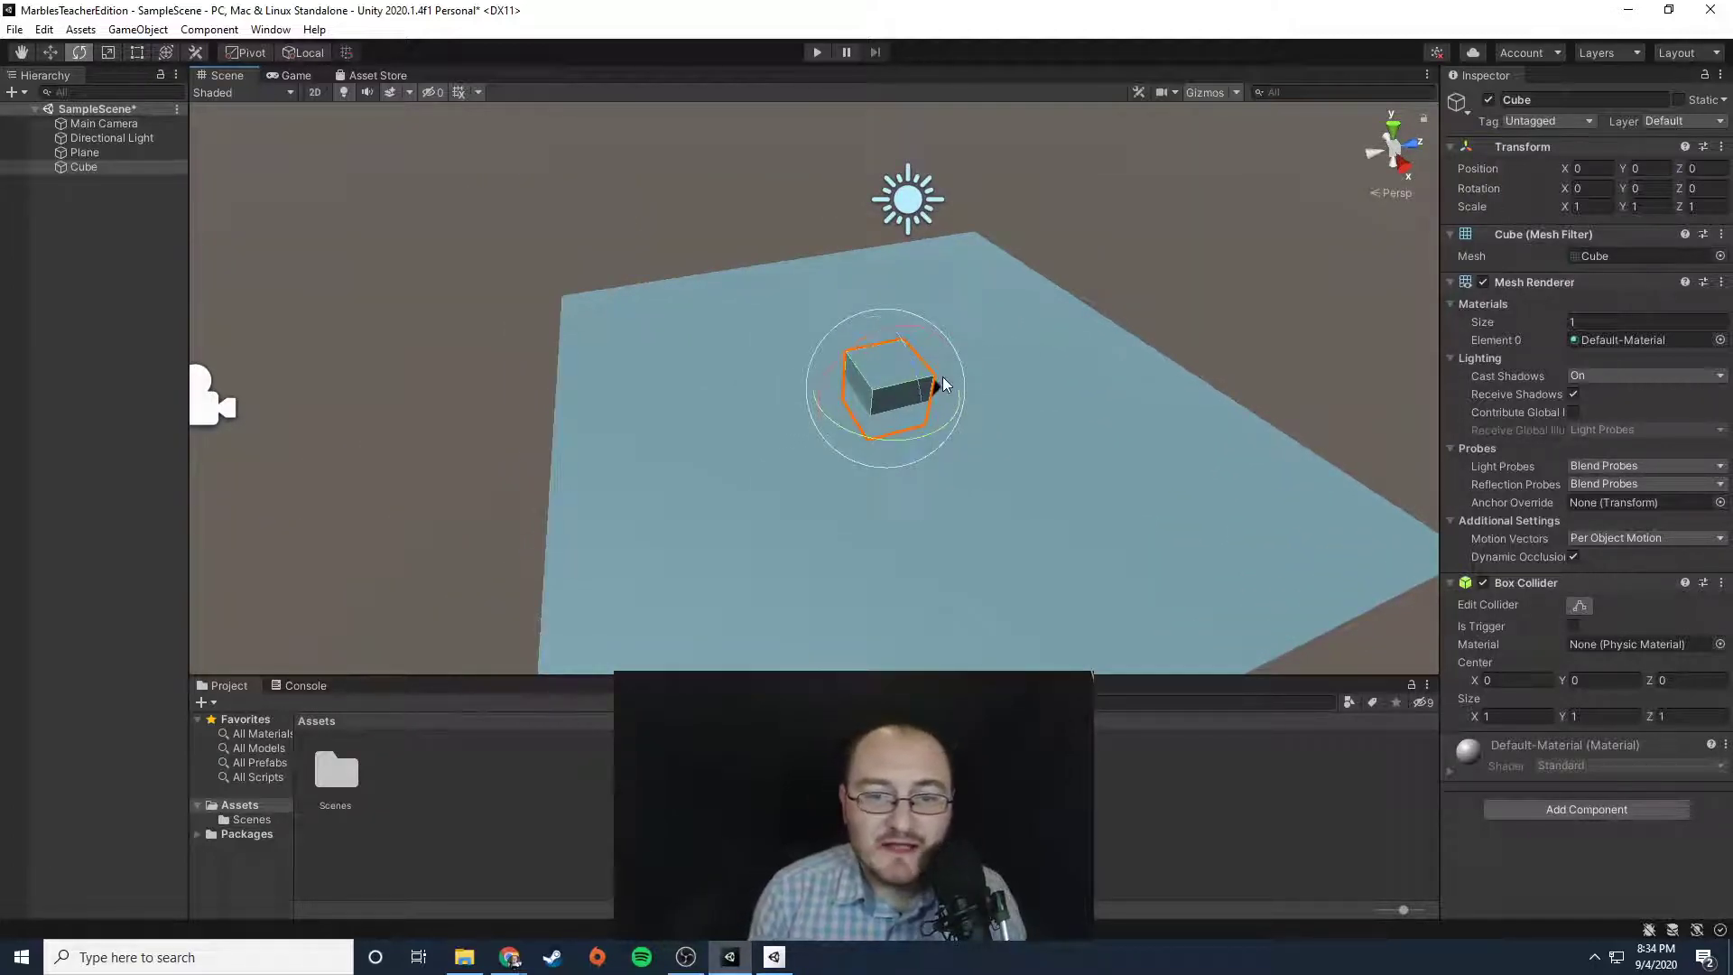
- Raise the cube straight up above the plane with the Move tool, to about Y 1.92
{"action": "left_click", "coordinate": [86, 168]}
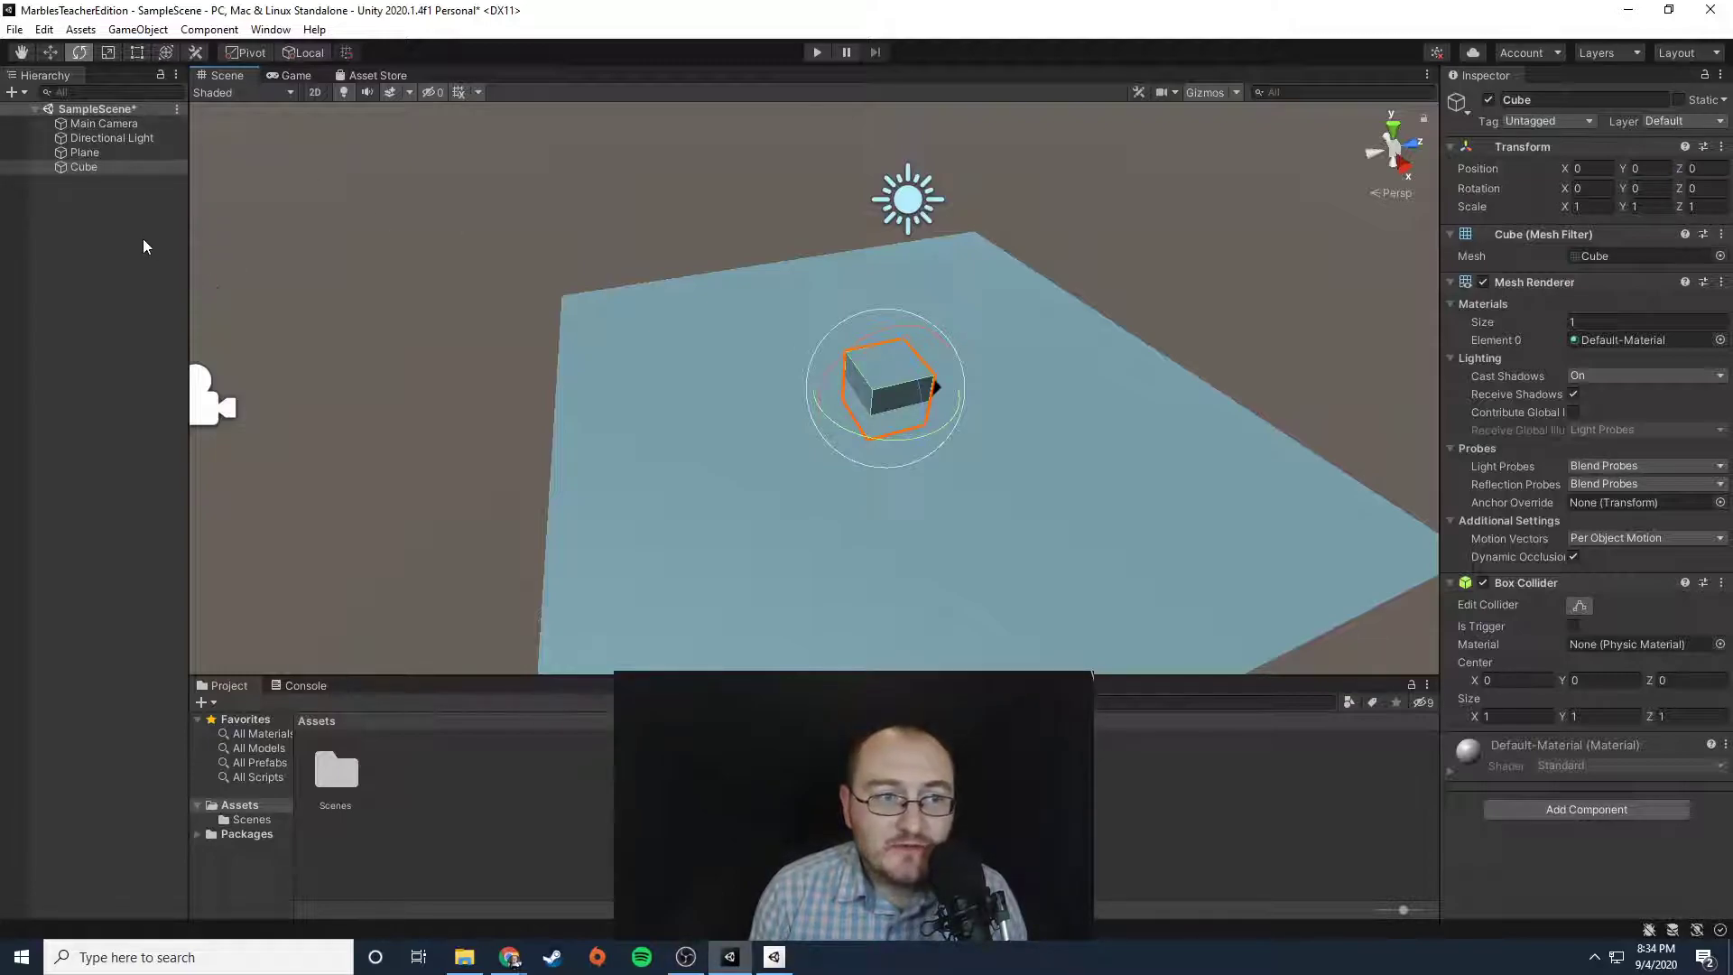
{"action": "left_click", "coordinate": [94, 222]}
{"action": "left_click", "coordinate": [89, 168]}
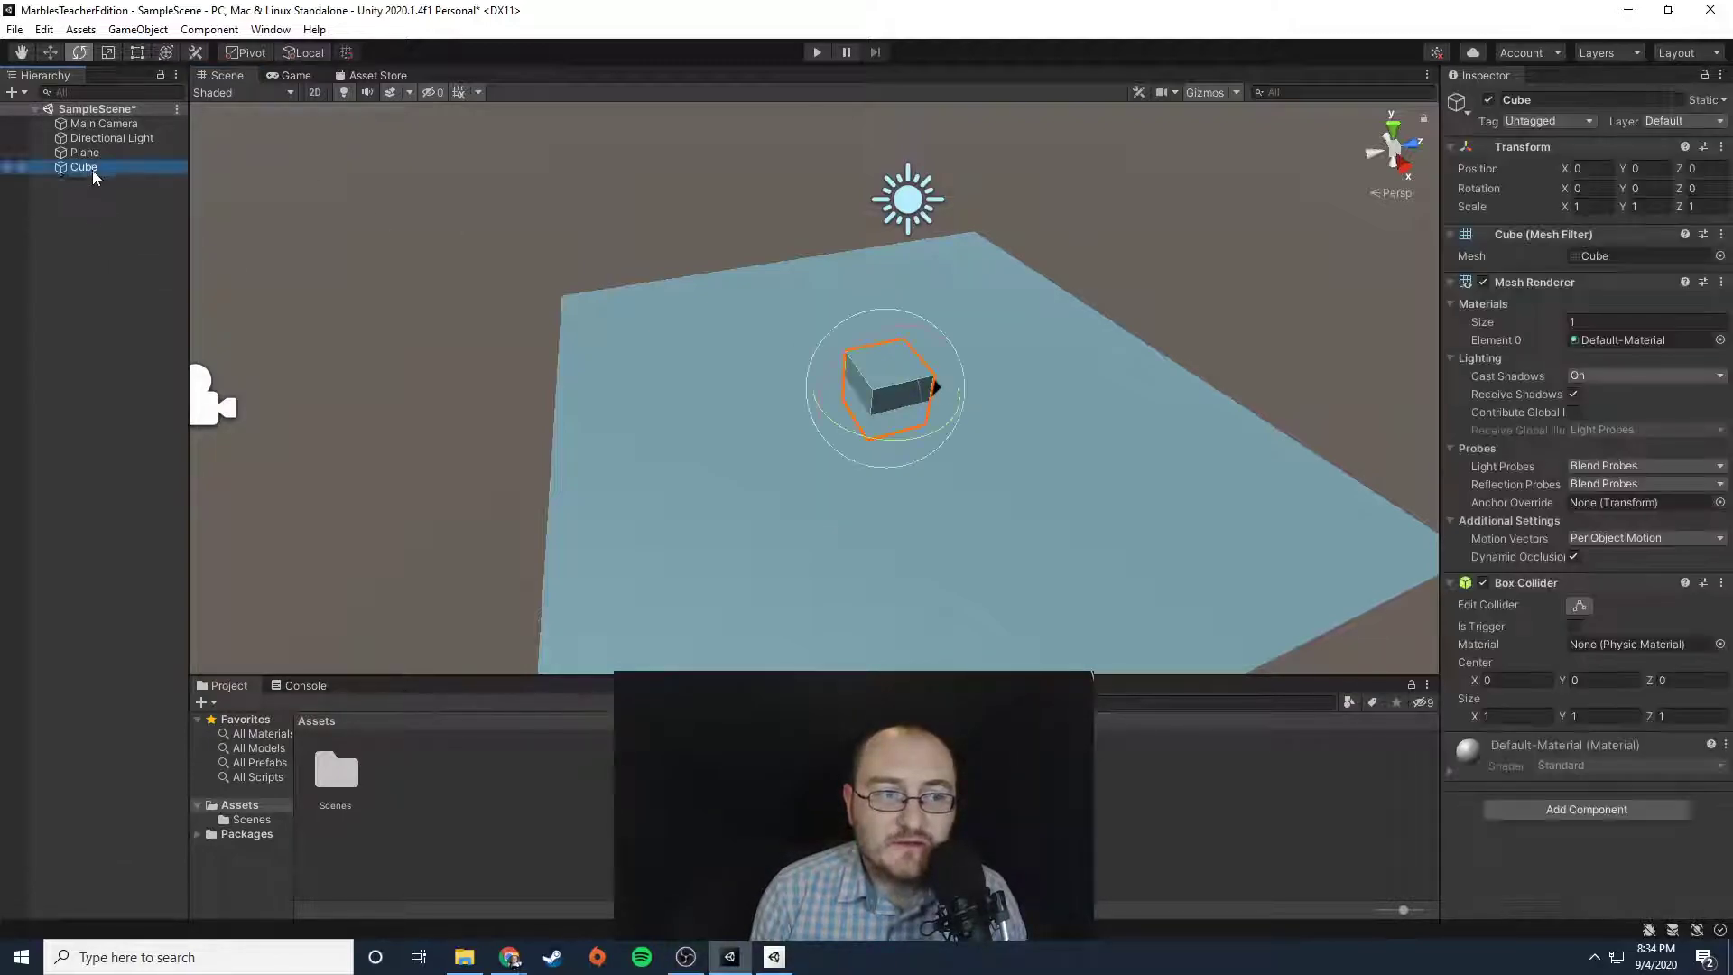
{"action": "left_click", "coordinate": [51, 52]}
{"action": "left_click_drag", "start_coordinate": [894, 341], "coordinate": [903, 233]}
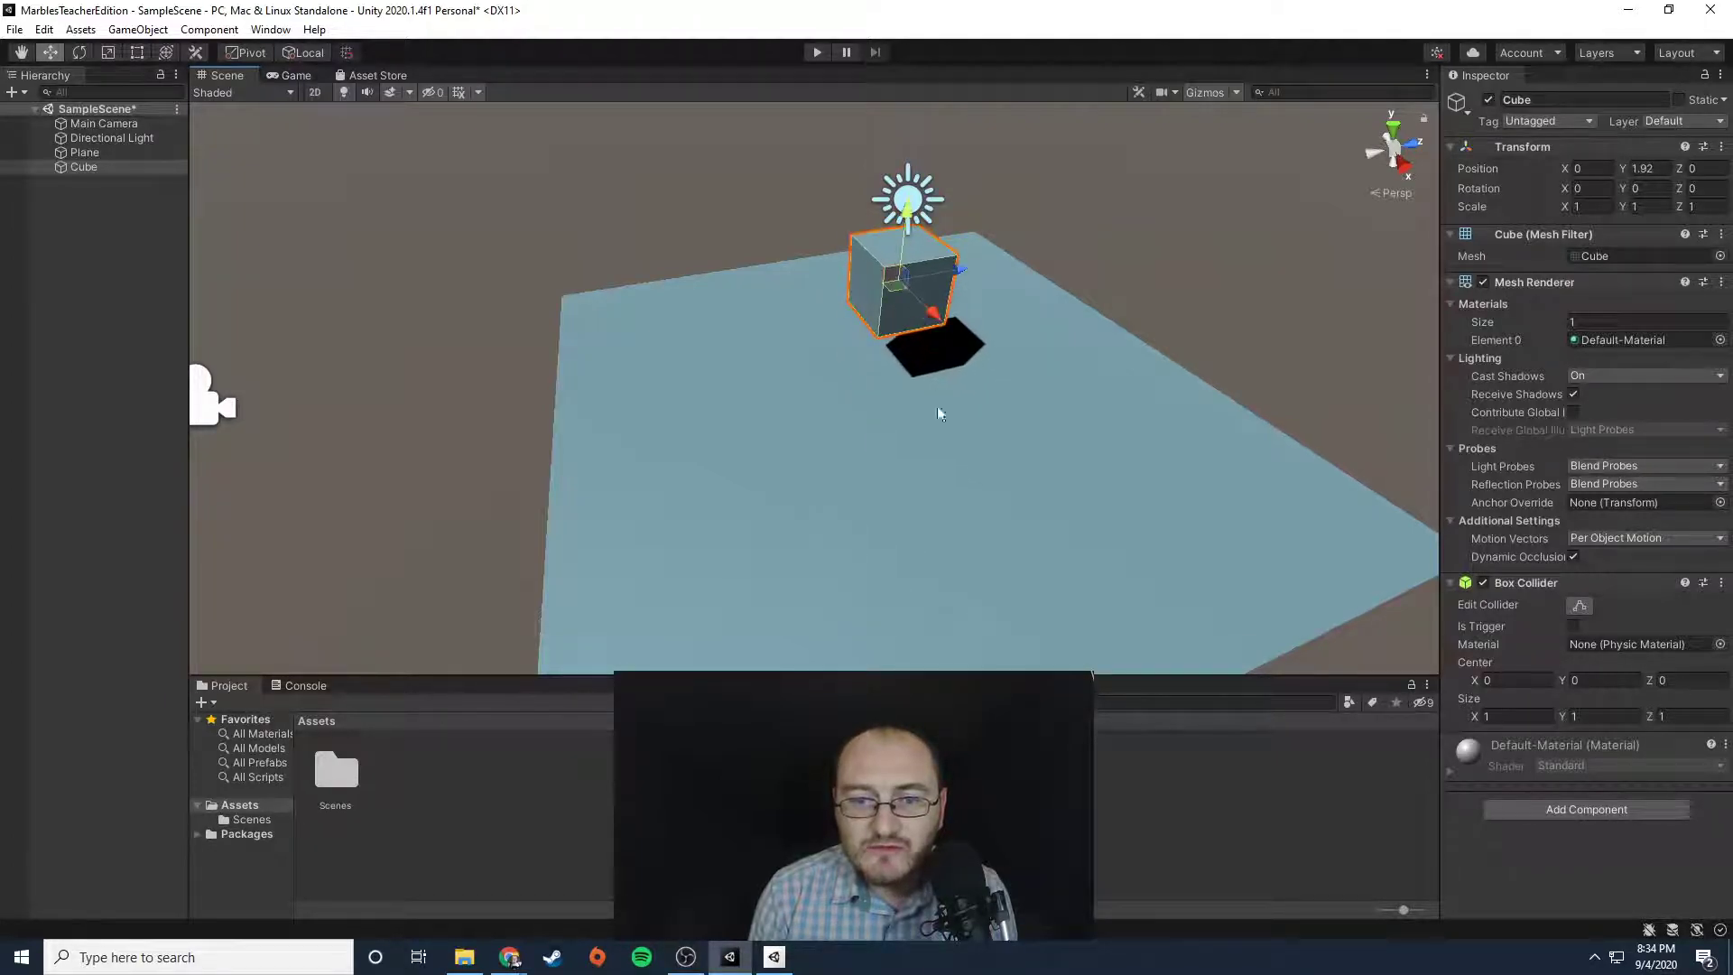
- Reset the cube's Y position to 0 and raise it to Y 0.5 so it rests on the plane
{"action": "scroll", "coordinate": [942, 619], "scroll_direction": "up", "scroll_amount": 5}
{"action": "left_click_drag", "start_coordinate": [982, 535], "coordinate": [1000, 408], "text": "alt"}
{"action": "left_click_drag", "start_coordinate": [926, 215], "coordinate": [934, 354]}
{"action": "type", "text": "0"}
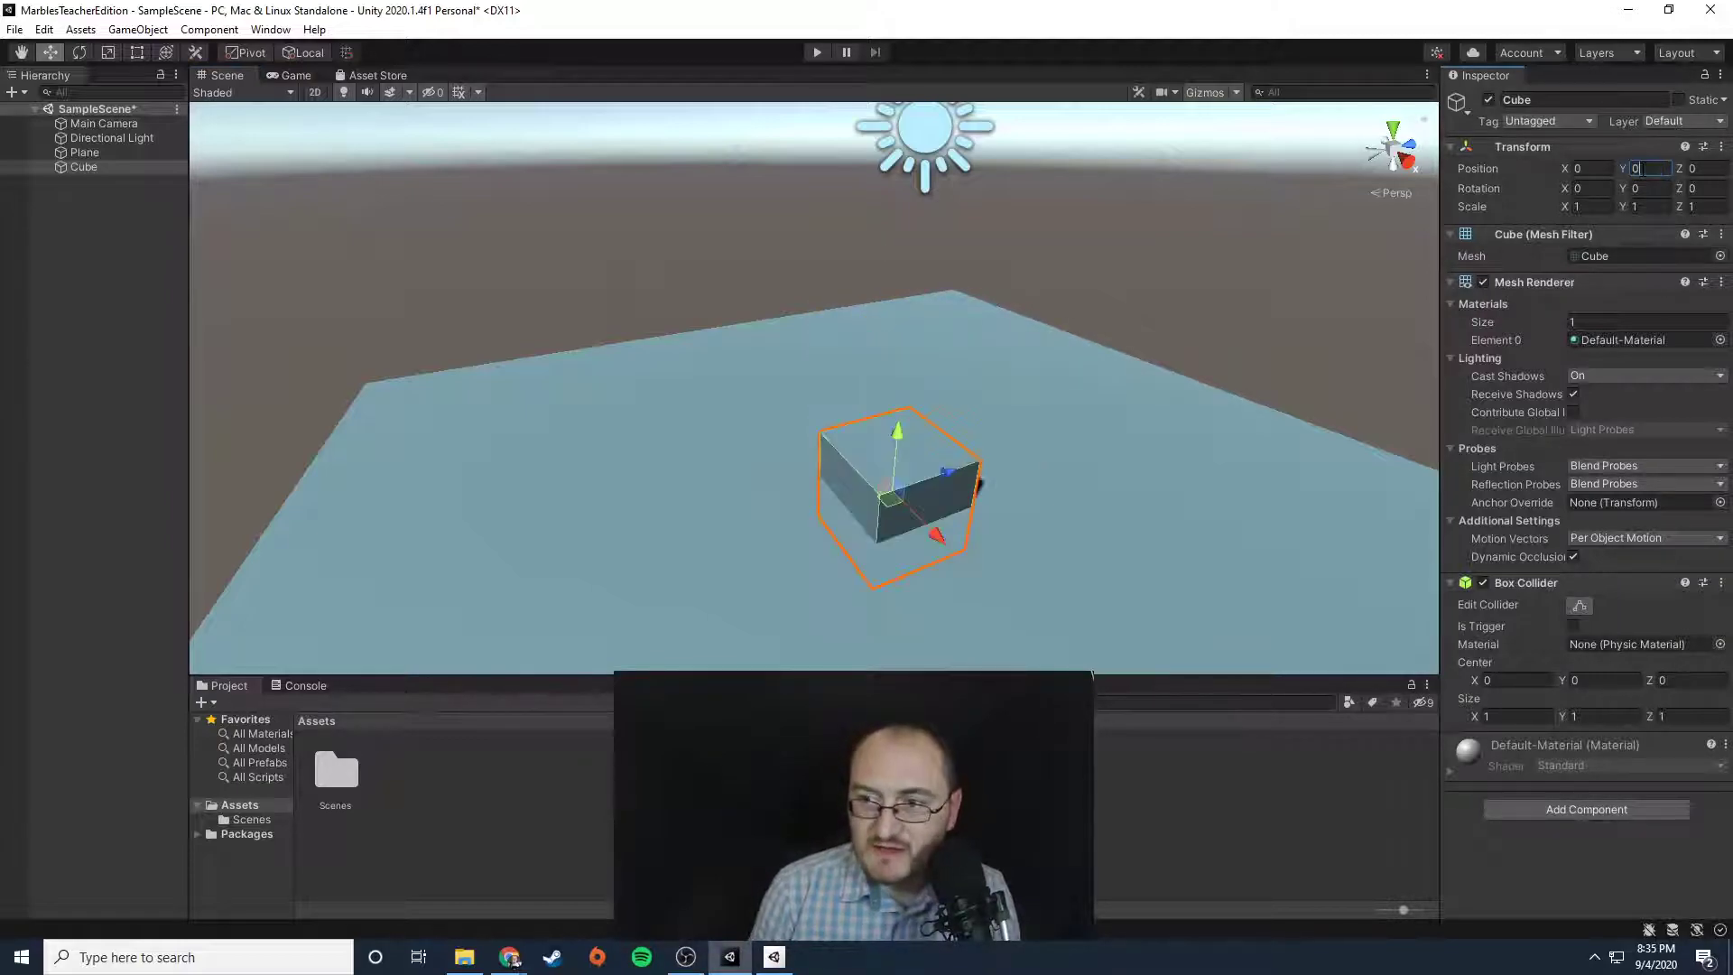
{"action": "left_click_drag", "start_coordinate": [897, 435], "coordinate": [941, 368]}
{"action": "left_click_drag", "start_coordinate": [941, 376], "coordinate": [940, 393]}
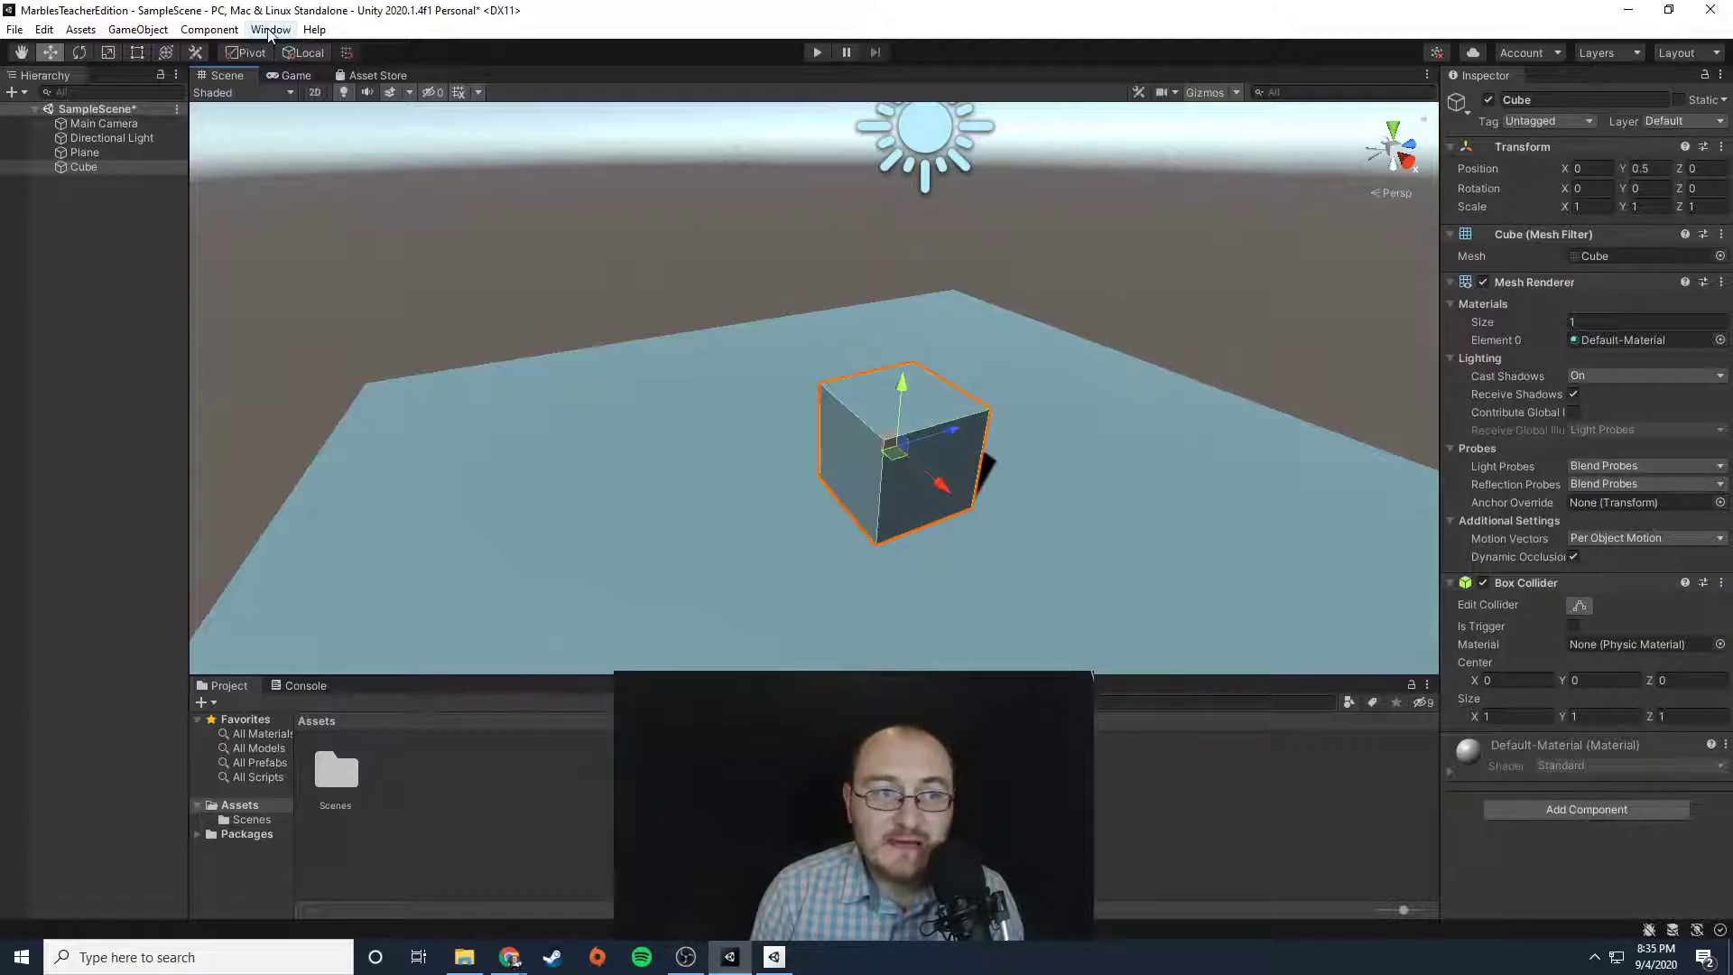
- Open the Grid and Snap settings and place their window beside the cube
{"action": "left_click", "coordinate": [44, 30]}
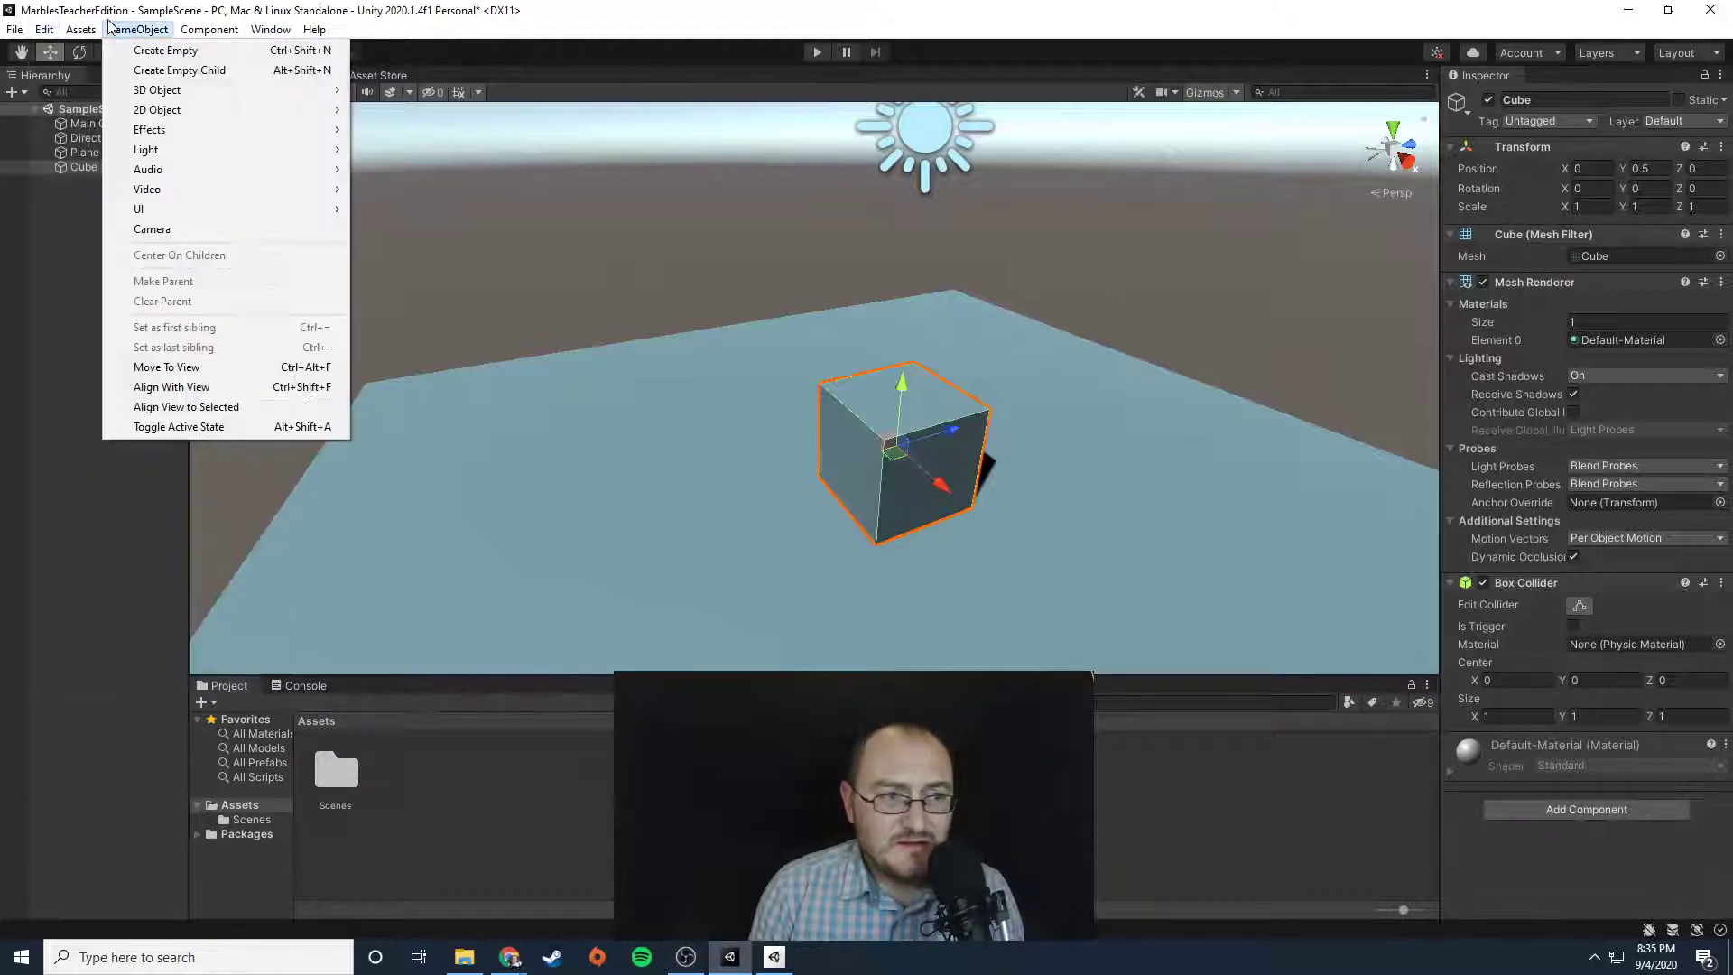
{"action": "left_click", "coordinate": [125, 670]}
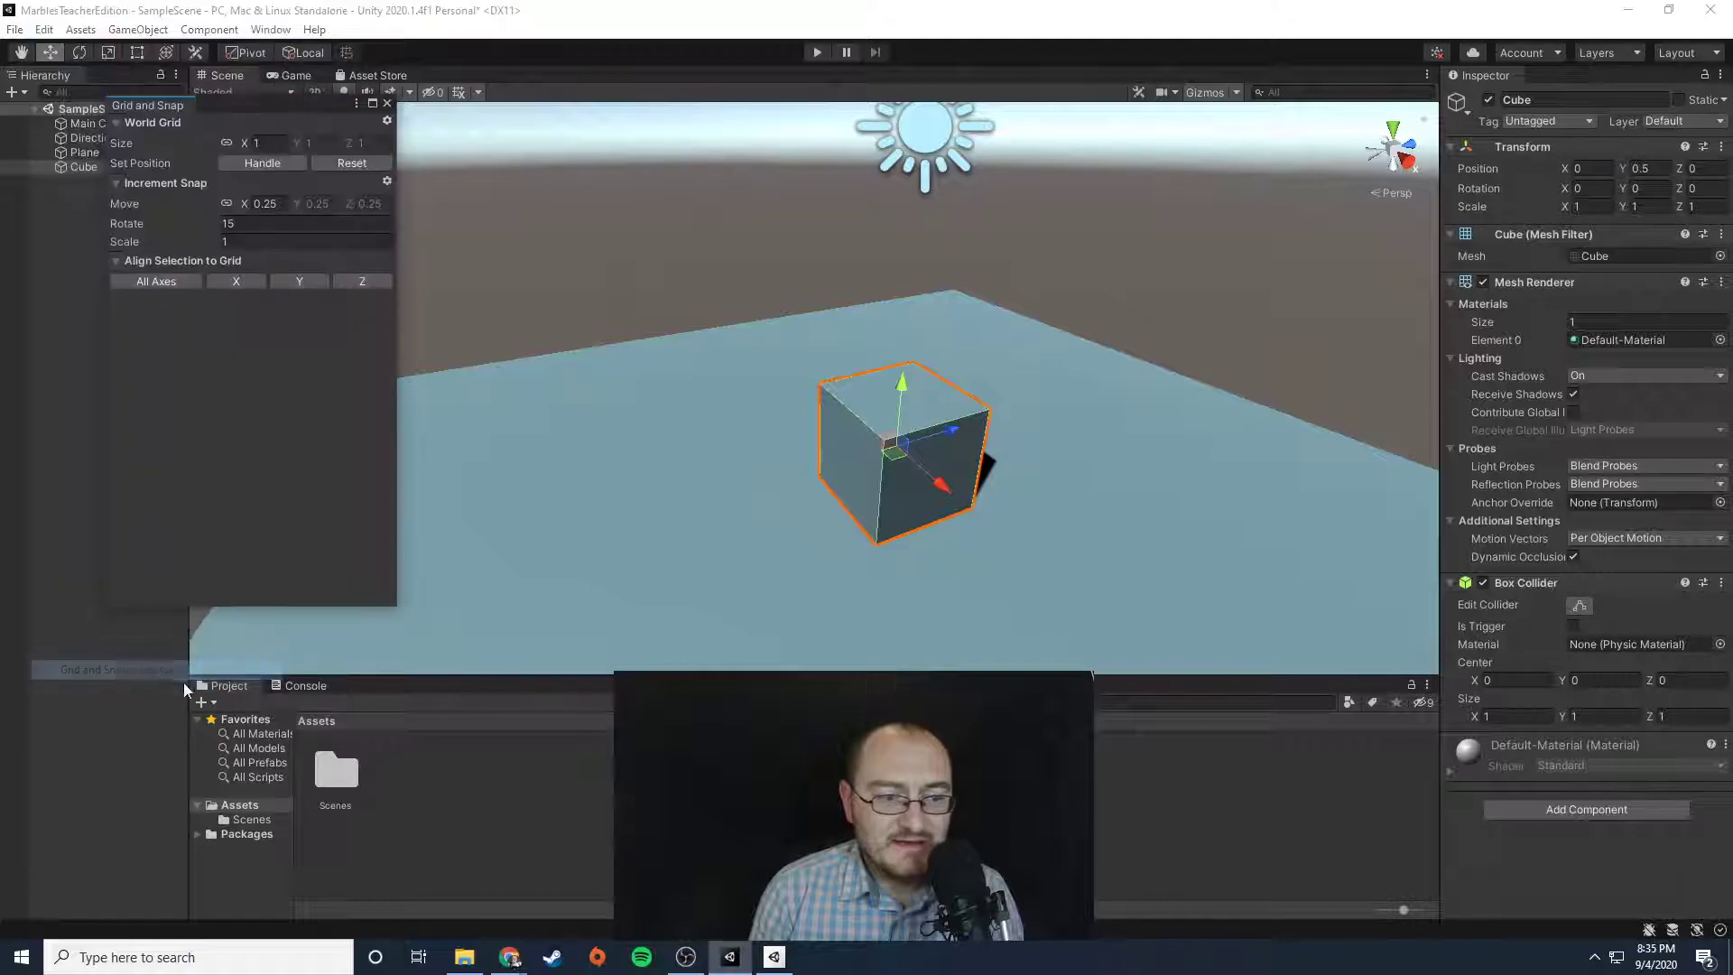
{"action": "left_click_drag", "start_coordinate": [183, 110], "coordinate": [555, 332]}
{"action": "left_click_drag", "start_coordinate": [525, 96], "coordinate": [506, 183]}
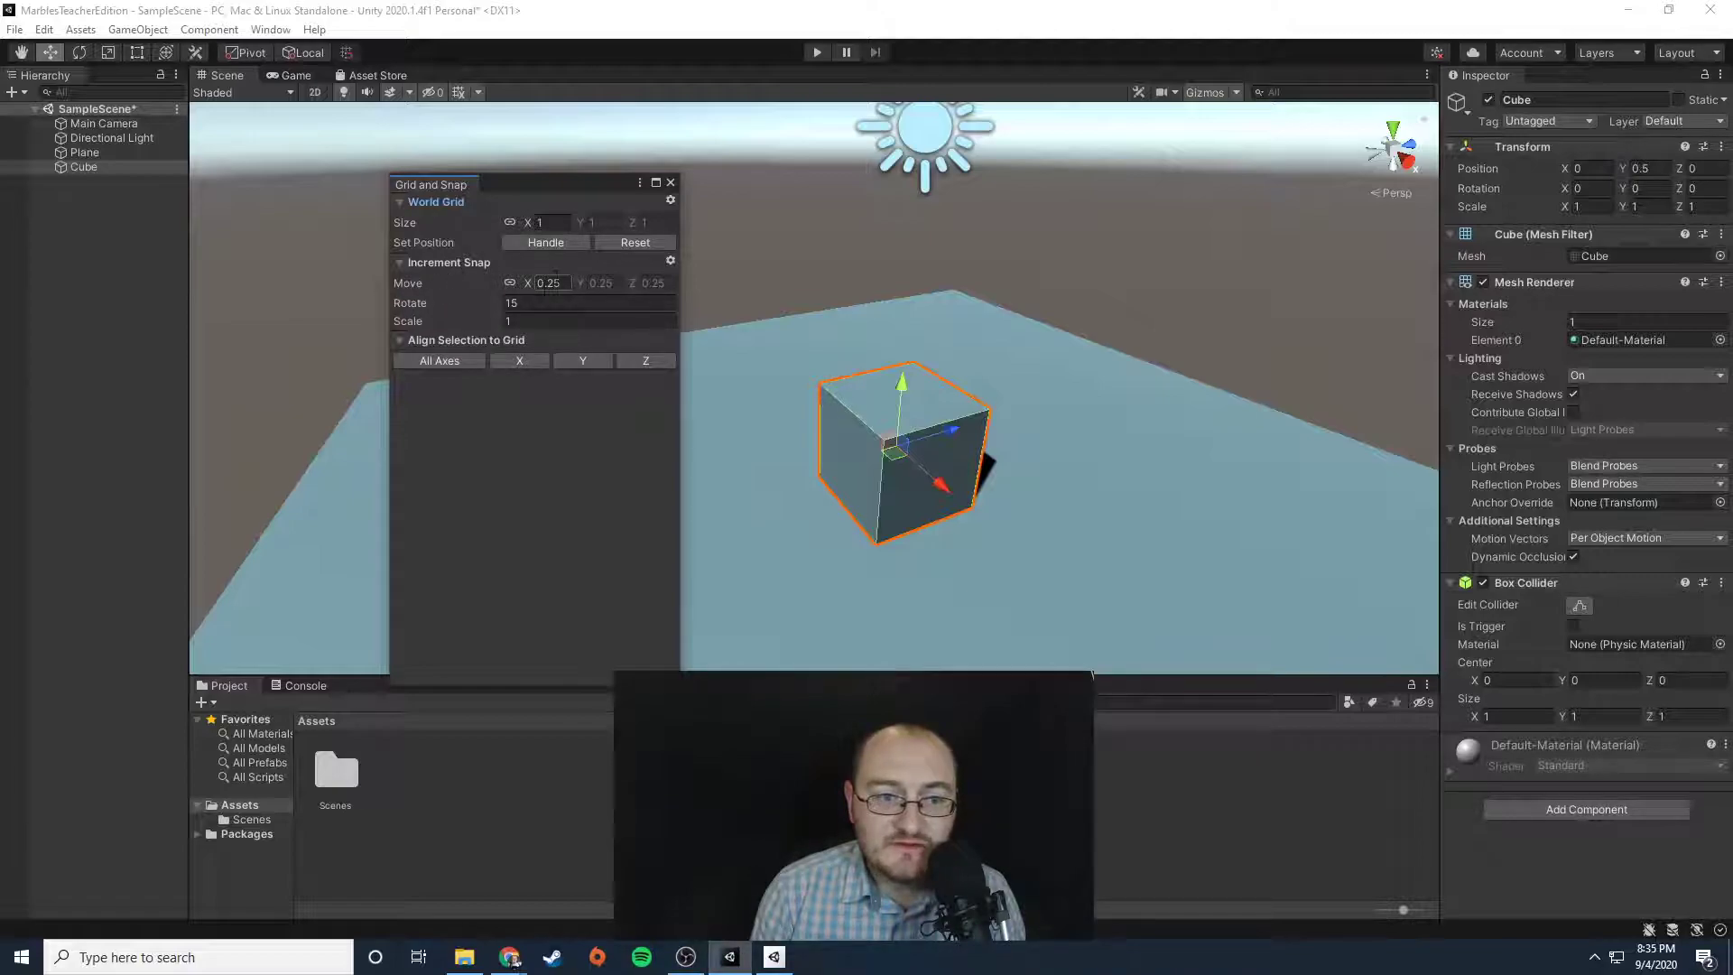
- Try a move snap increment of 1 on the cube, and set the increment back to 0.25
{"action": "left_click", "coordinate": [562, 283]}
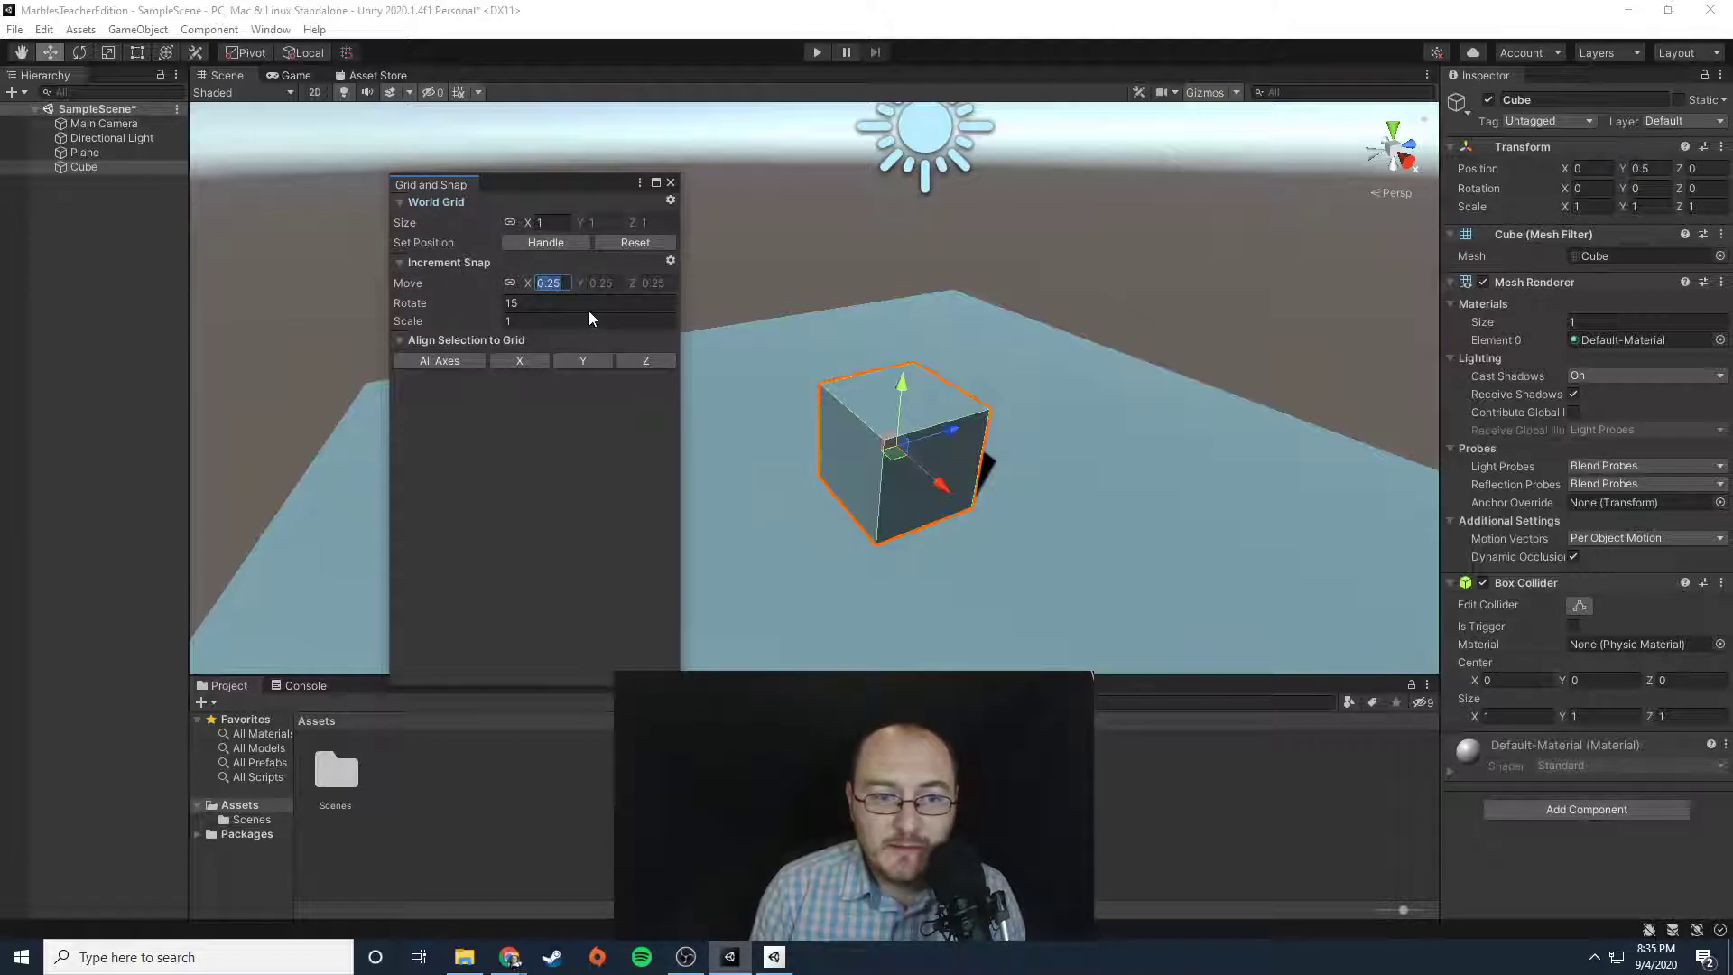
{"action": "type", "text": "1"}
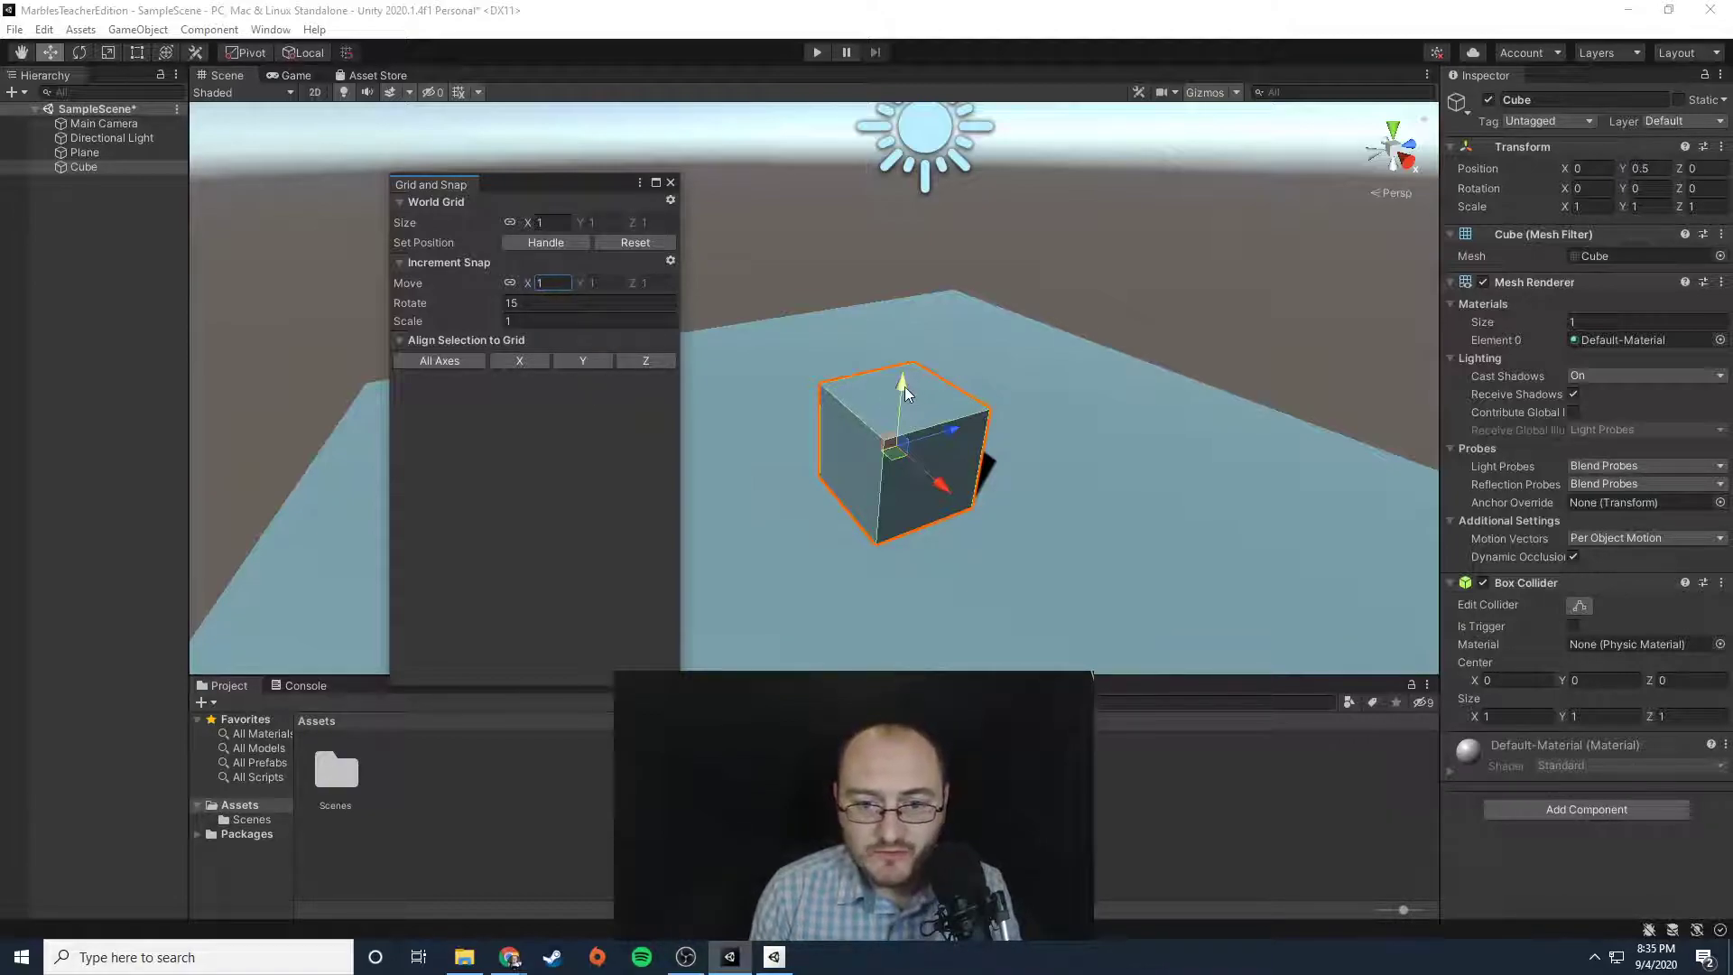
{"action": "mouse_move", "coordinate": [905, 387]}
{"action": "left_mouse_down", "text": "ctrl"}
{"action": "mouse_move", "coordinate": [919, 218]}
{"action": "mouse_move", "coordinate": [900, 382]}
{"action": "left_mouse_up", "text": "ctrl"}
{"action": "left_click", "coordinate": [548, 283]}
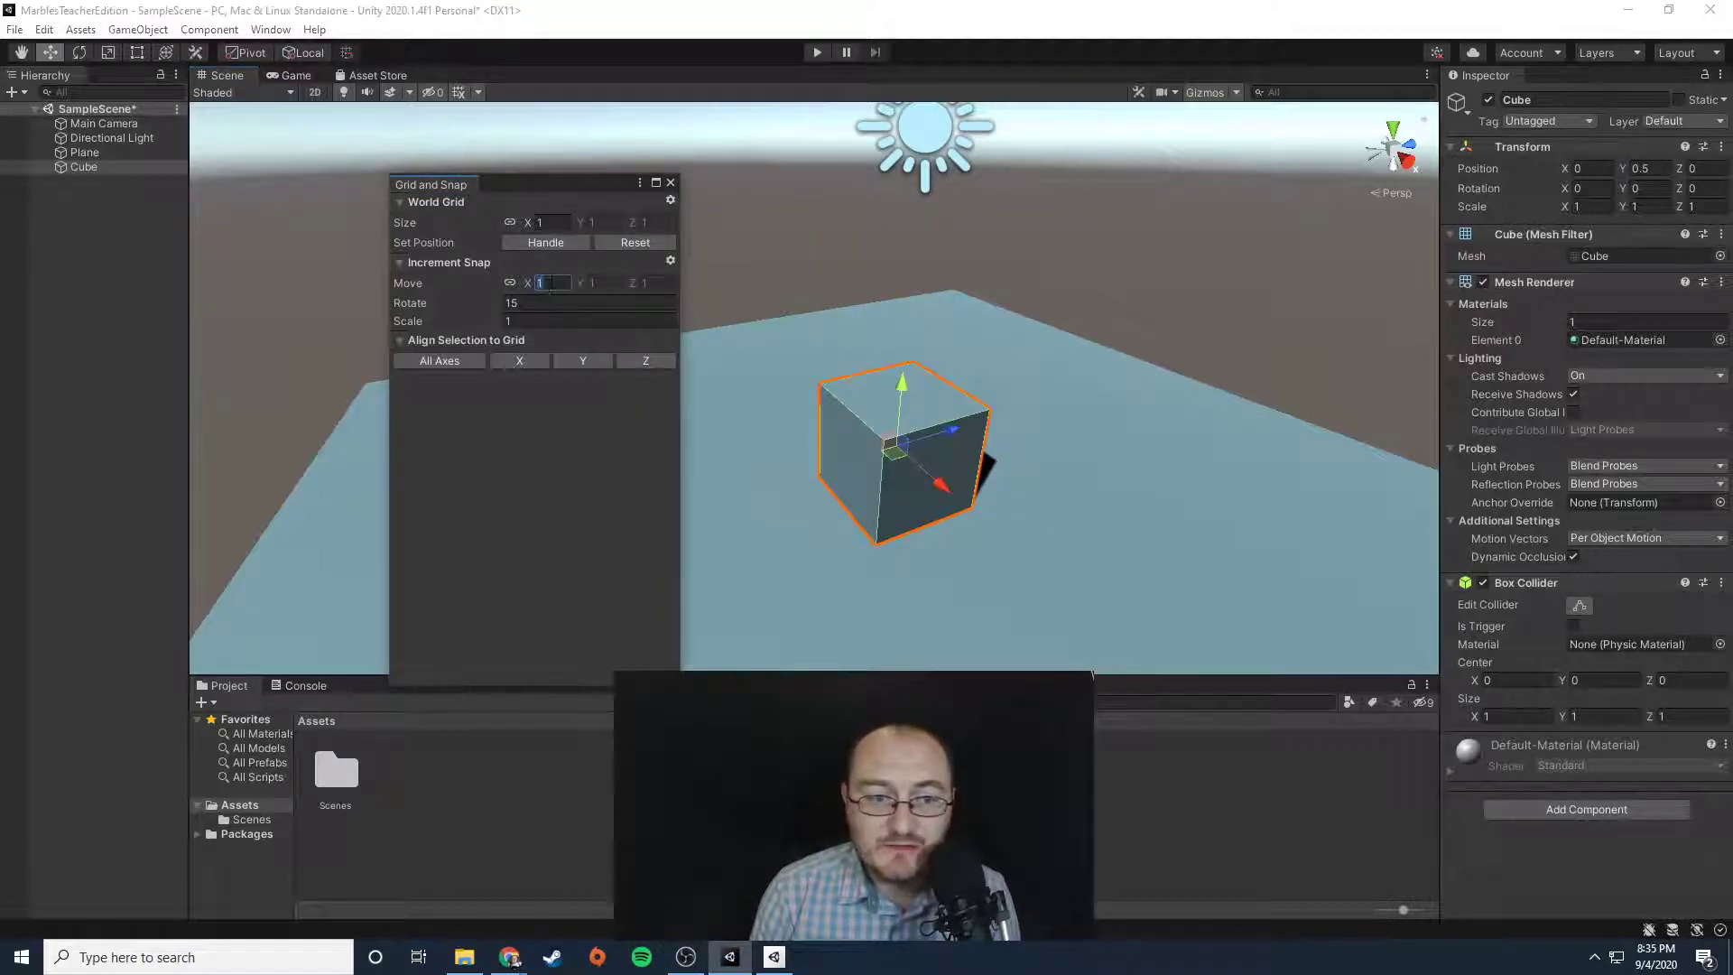
{"action": "type", "text": "0.25"}
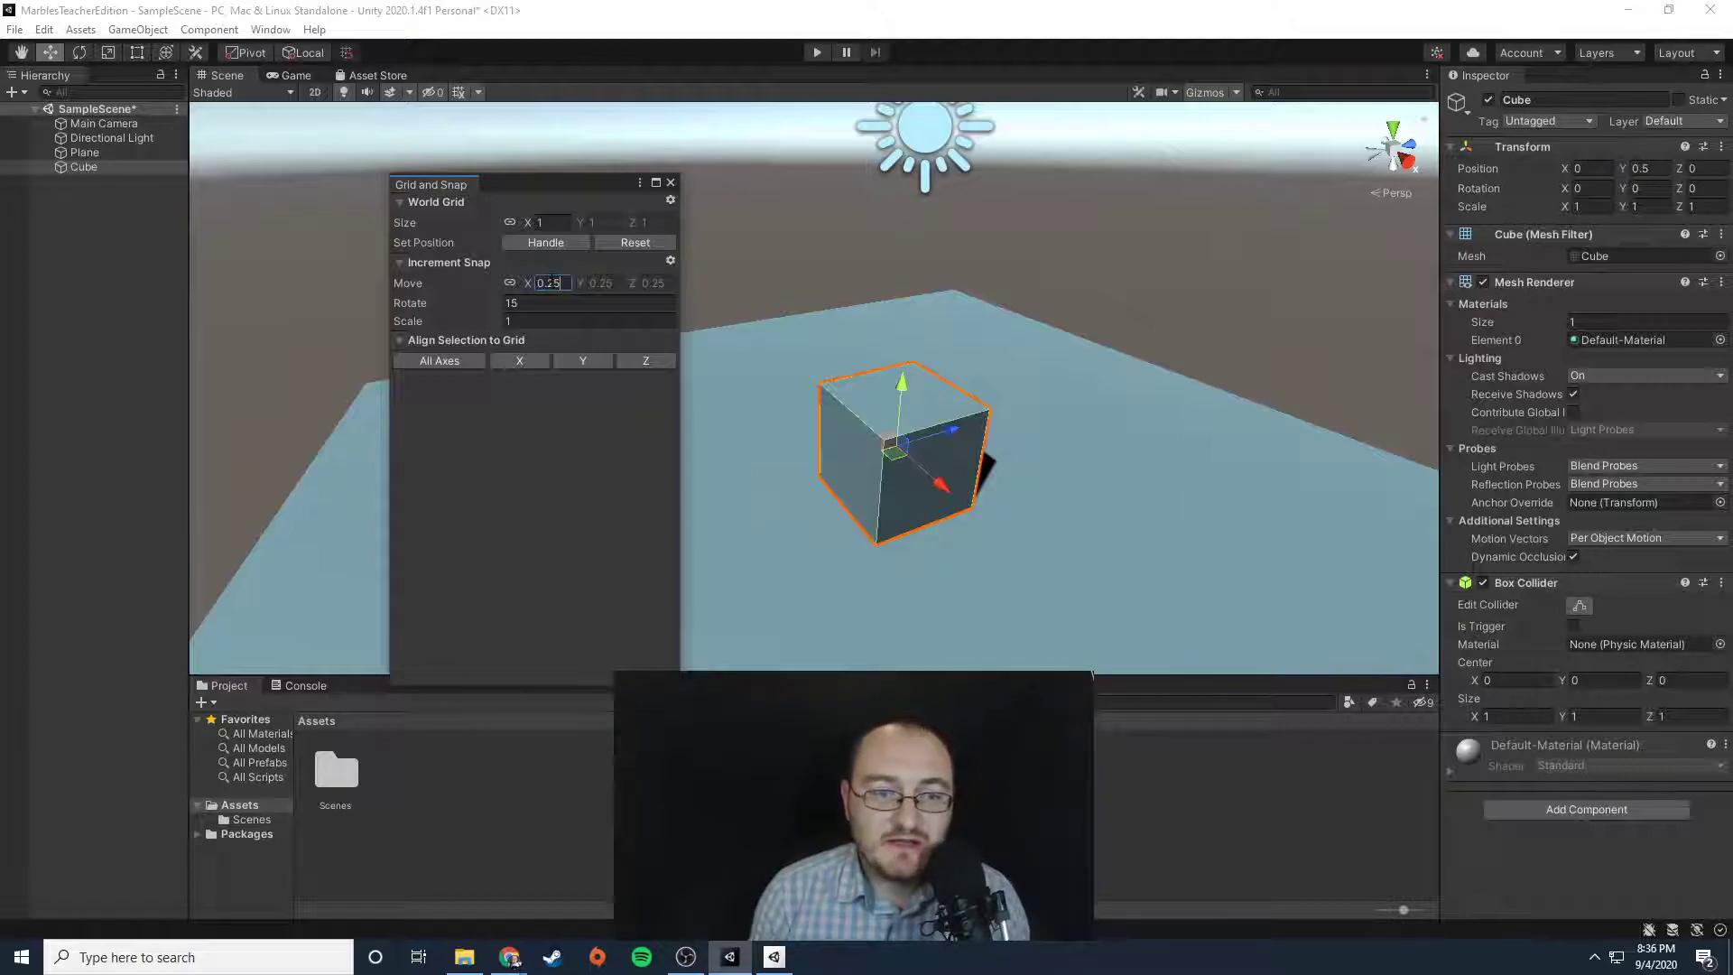
{"action": "left_click", "coordinate": [133, 383]}
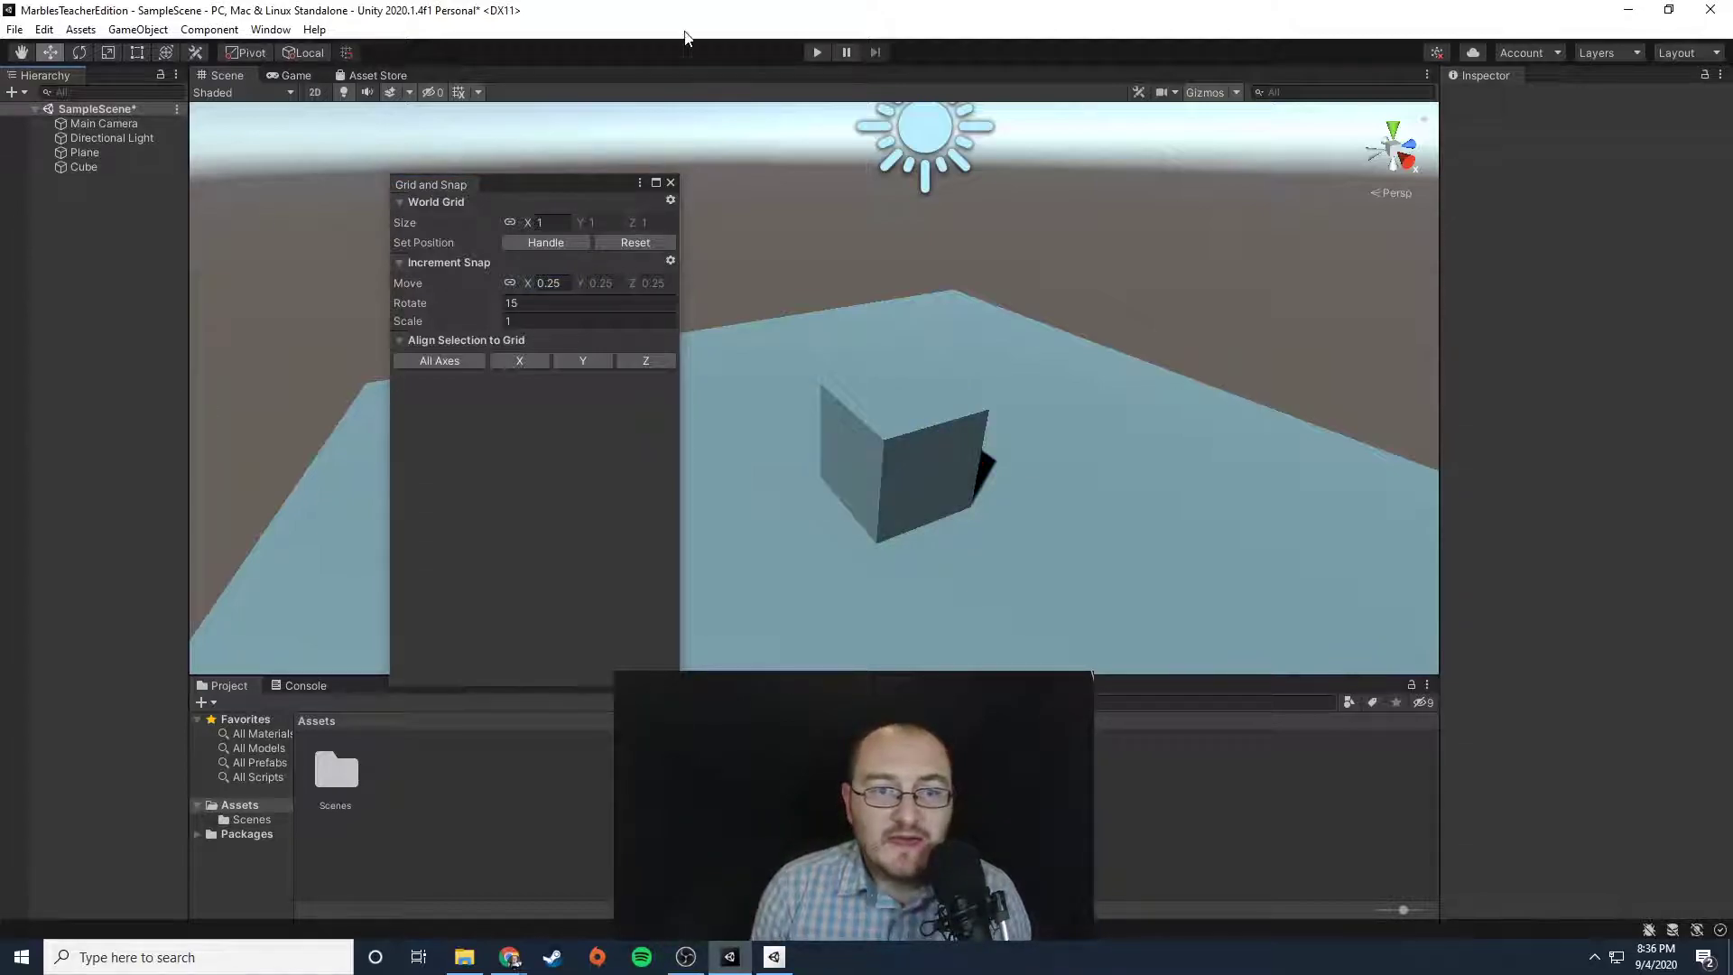
{"action": "left_click", "coordinate": [899, 475]}
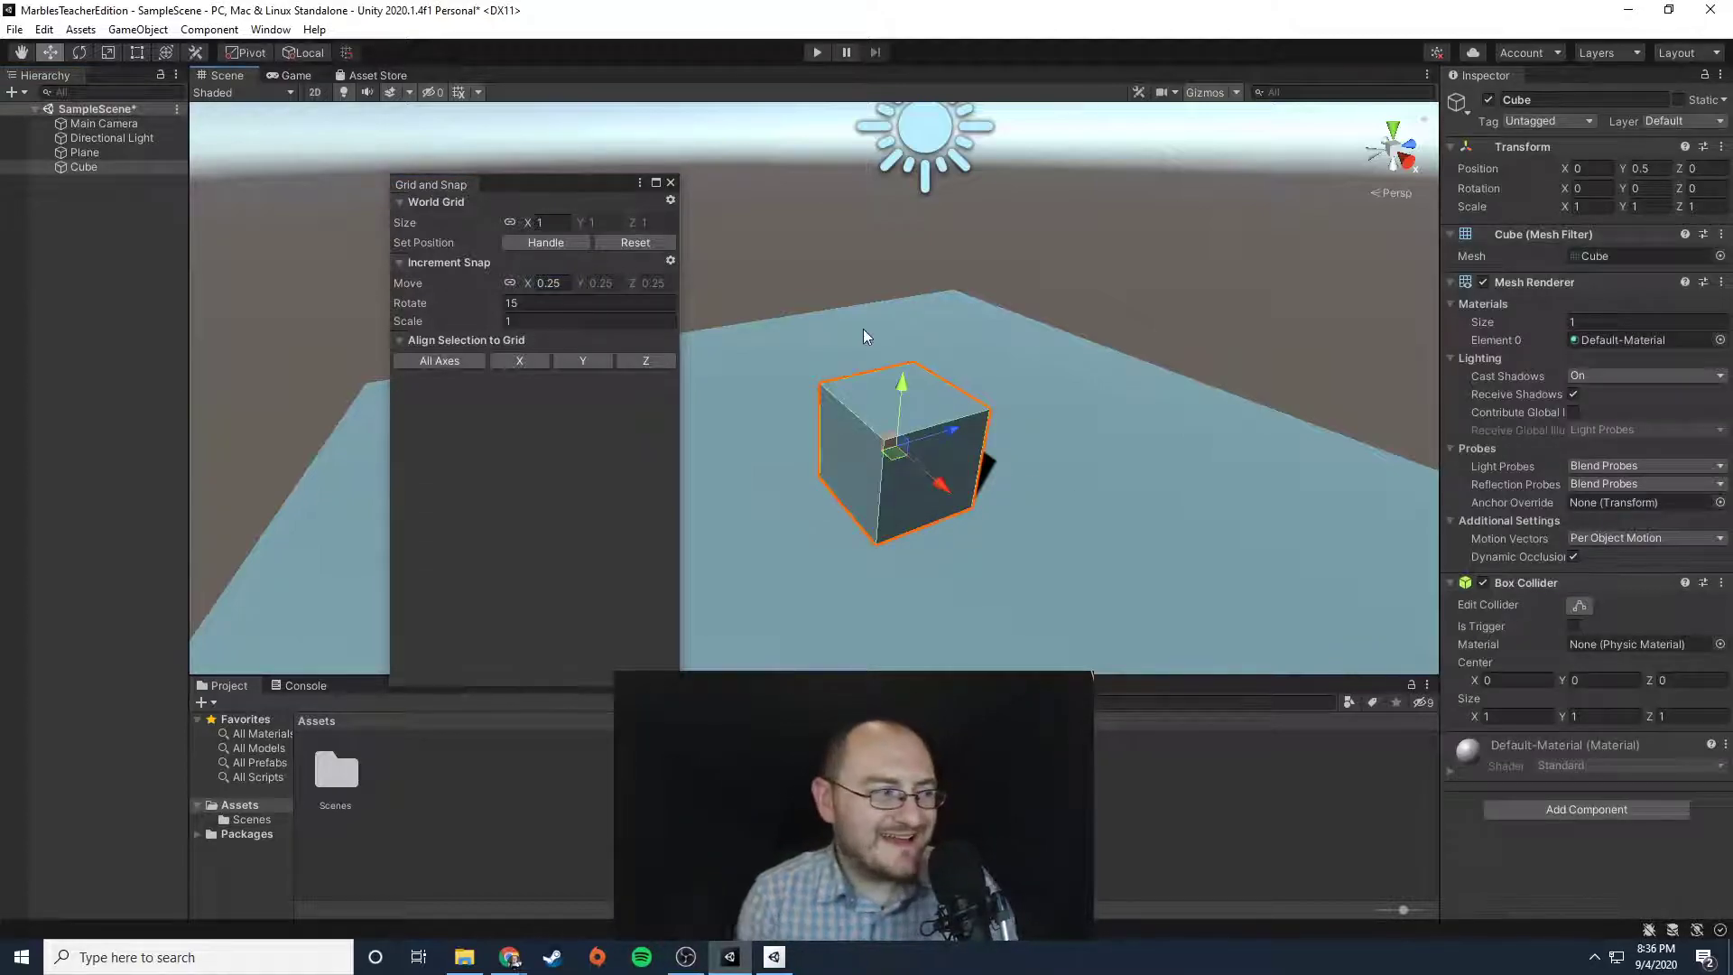